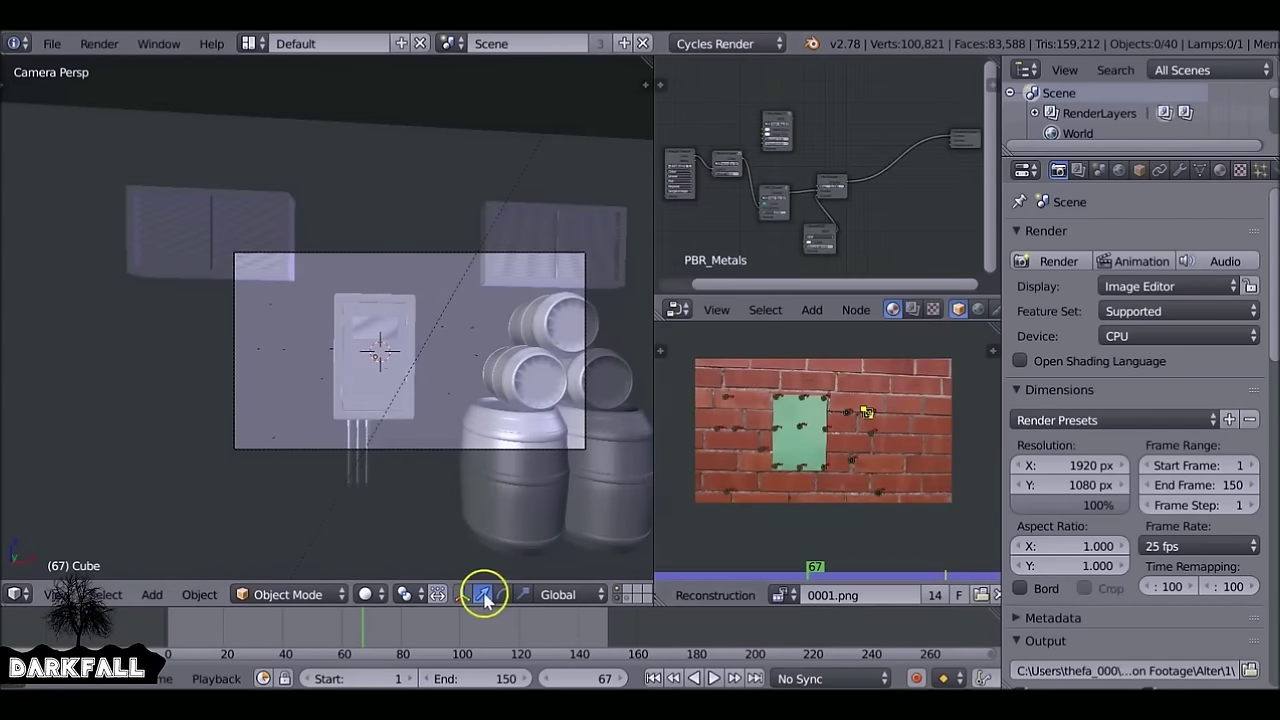
Play the animation to frame 96, then scroll through the Sampling and Light Paths render settings.
{"action": "key", "text": "alt+a"}
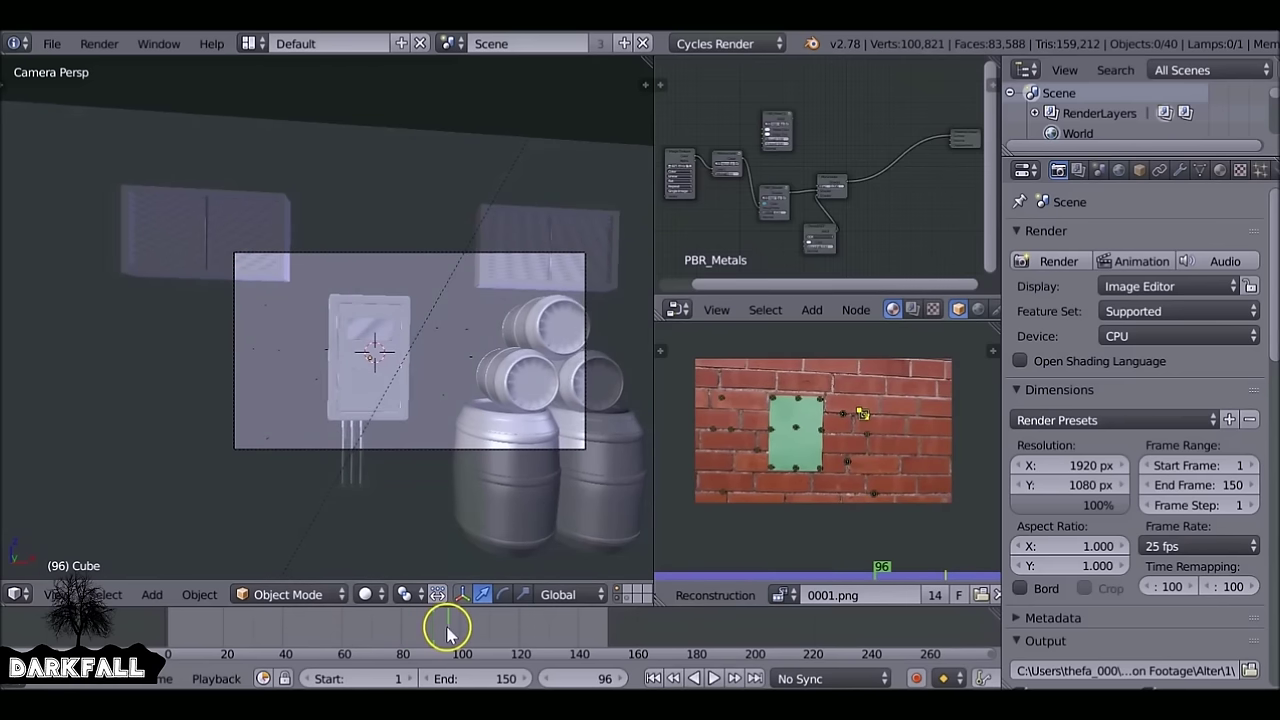
{"action": "key", "text": "alt+a"}
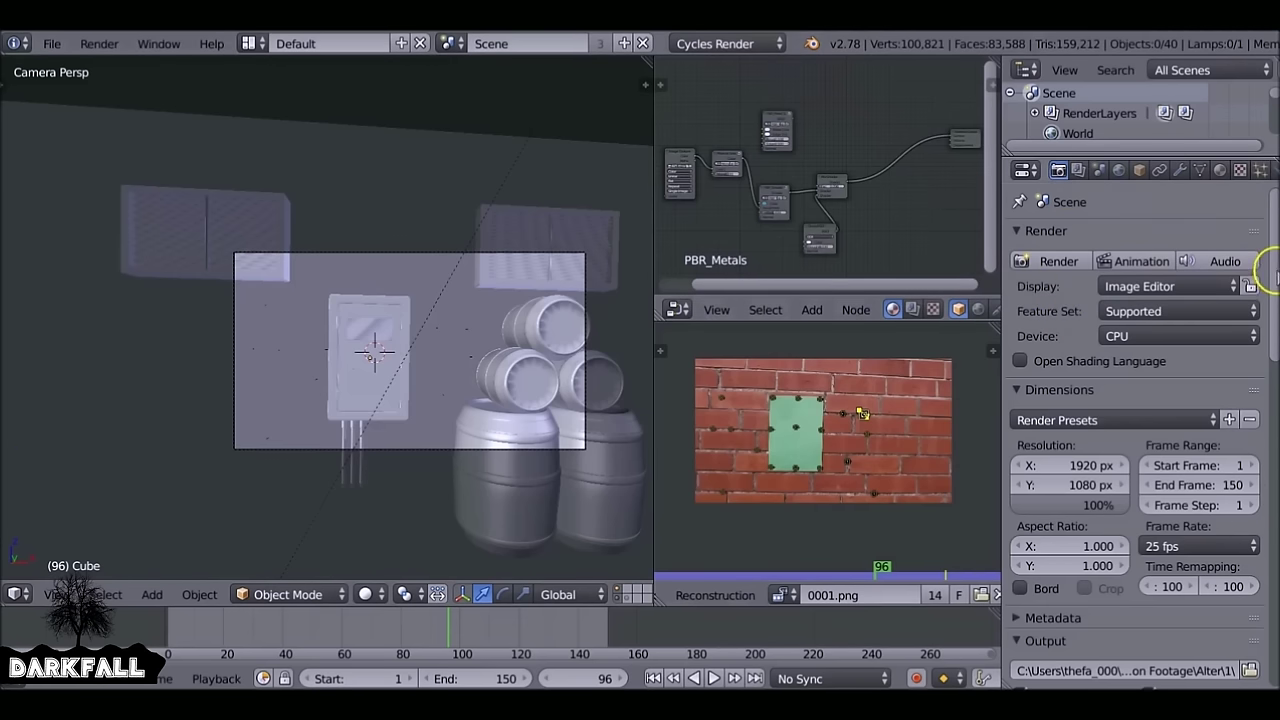
{"action": "mouse_move", "coordinate": [1270, 270]}
{"action": "left_mouse_down"}
{"action": "mouse_move", "coordinate": [1260, 351]}
{"action": "mouse_move", "coordinate": [1257, 286]}
{"action": "left_mouse_up"}
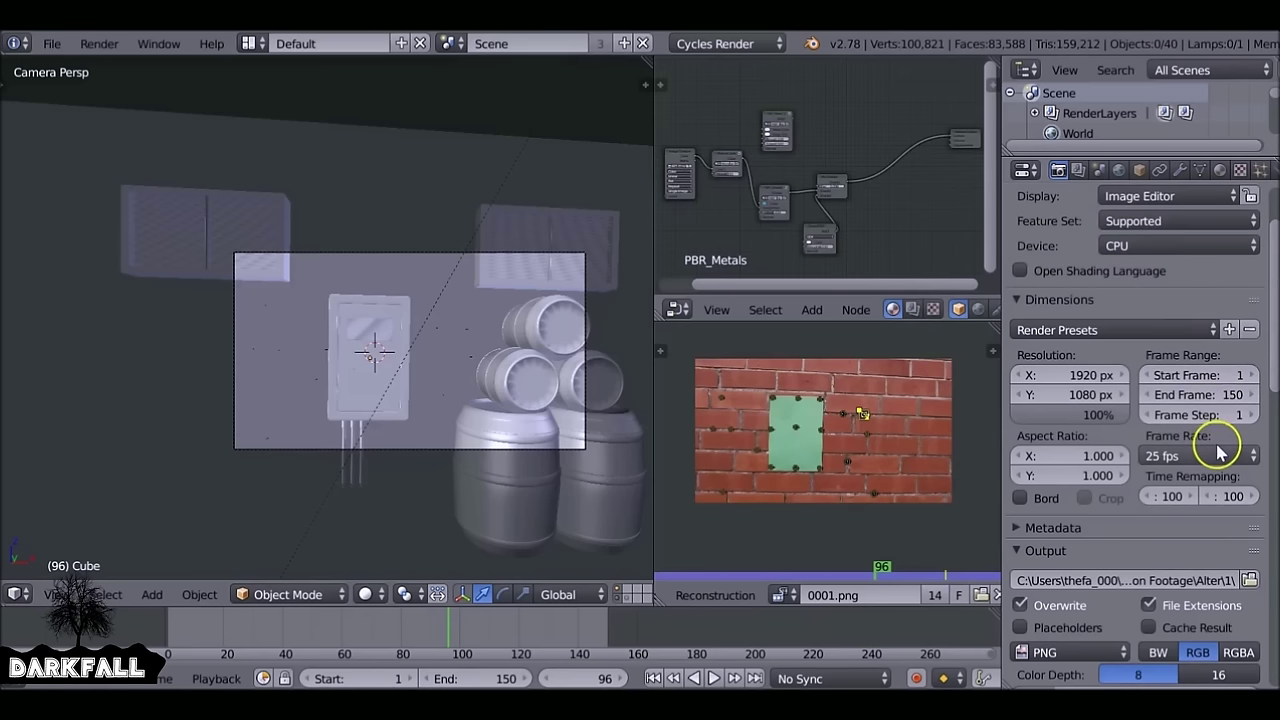
{"action": "scroll", "coordinate": [1272, 372], "scroll_direction": "down", "scroll_amount": 3}
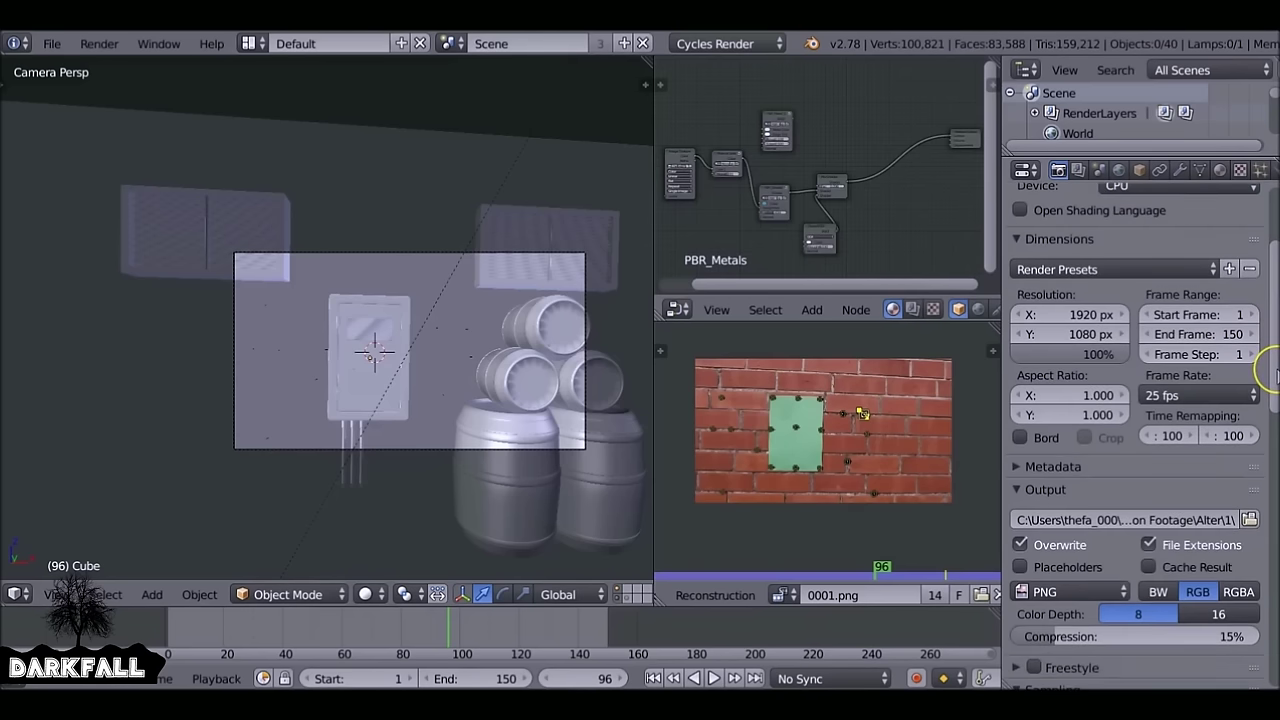
{"action": "left_click_drag", "start_coordinate": [1275, 372], "coordinate": [1260, 503]}
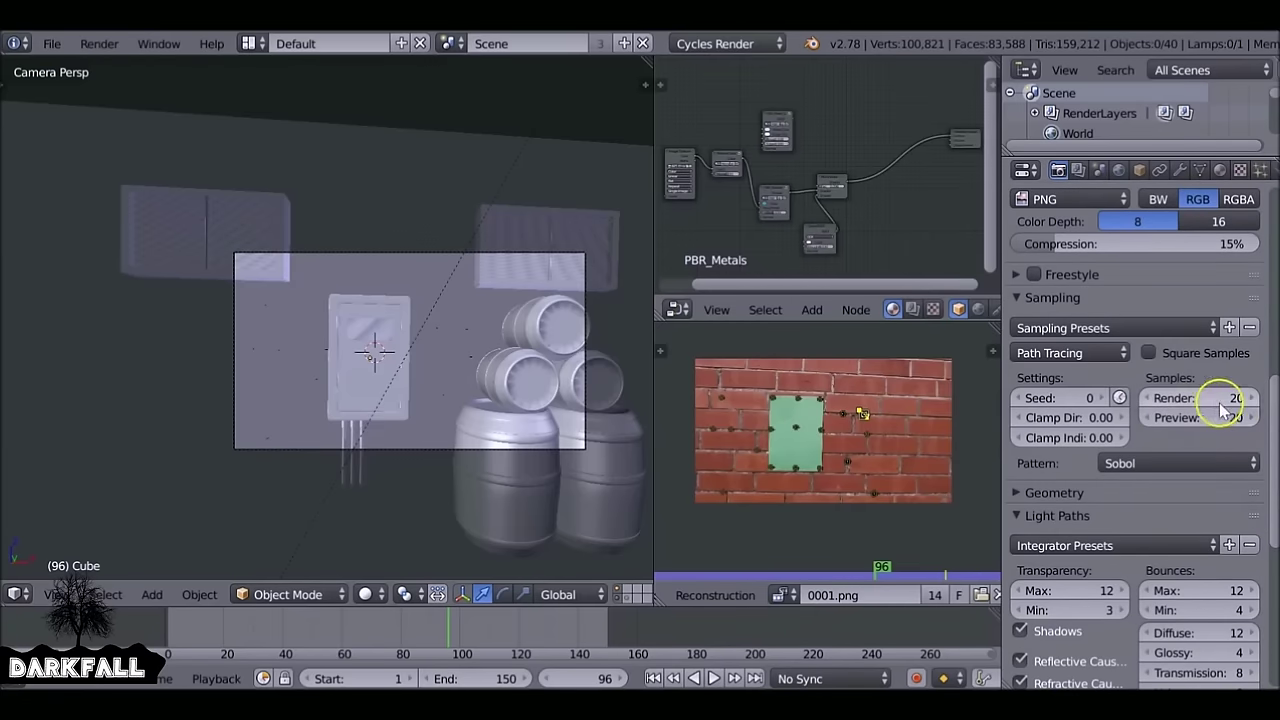
{"action": "left_click_drag", "start_coordinate": [1272, 437], "coordinate": [1249, 480]}
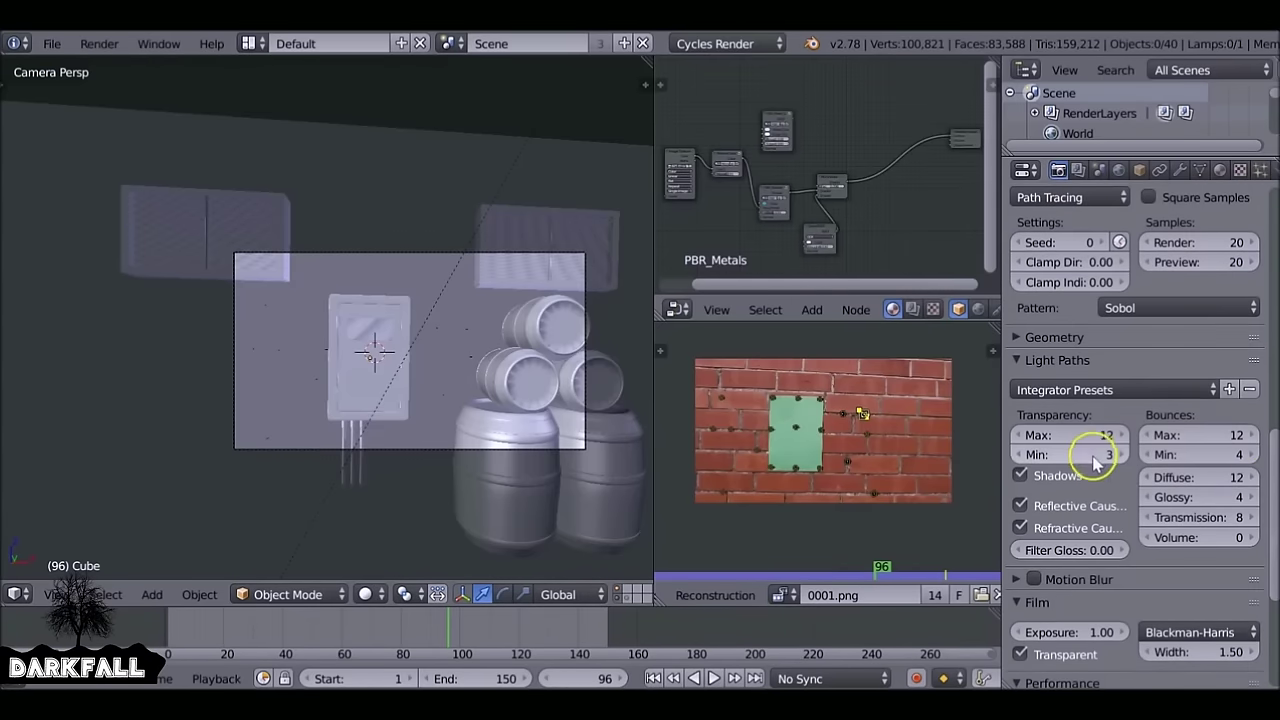
{"action": "left_click_drag", "start_coordinate": [1272, 500], "coordinate": [1257, 243]}
Start a CPU render of frame 96 and cancel it partway through.
{"action": "left_click", "coordinate": [1087, 262]}
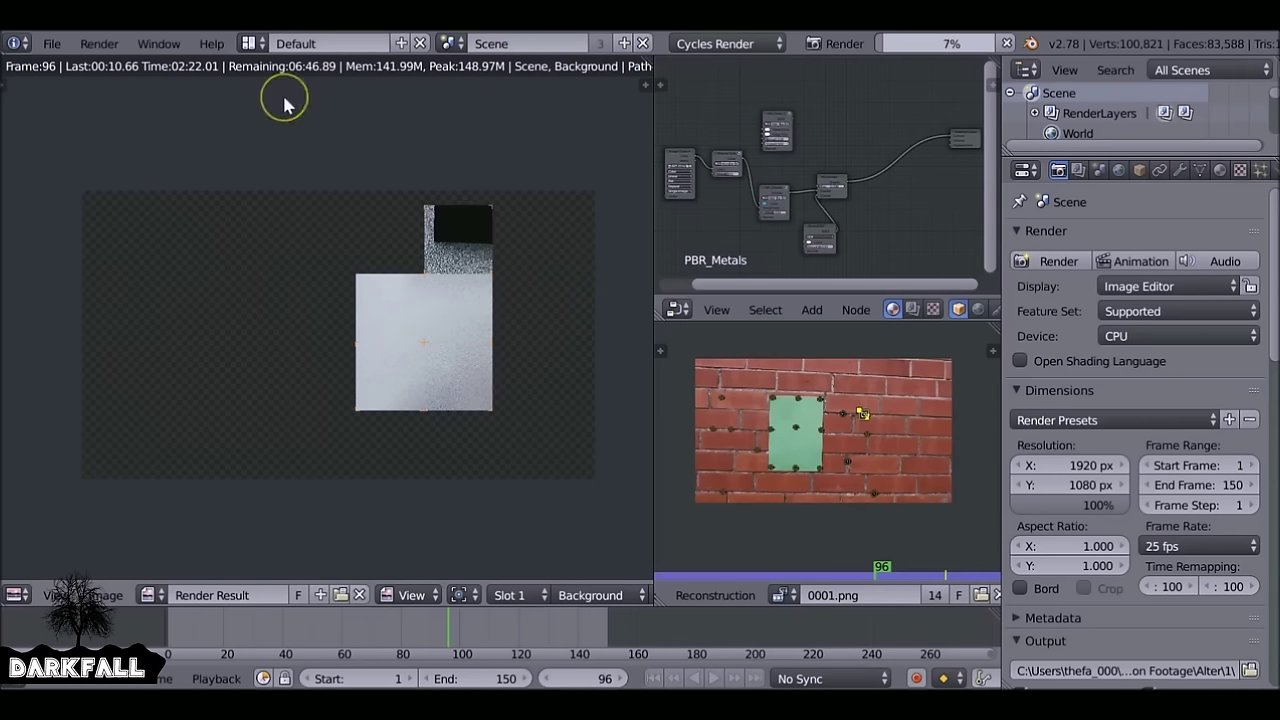
{"action": "left_click", "coordinate": [403, 182]}
{"action": "key", "text": "Escape"}
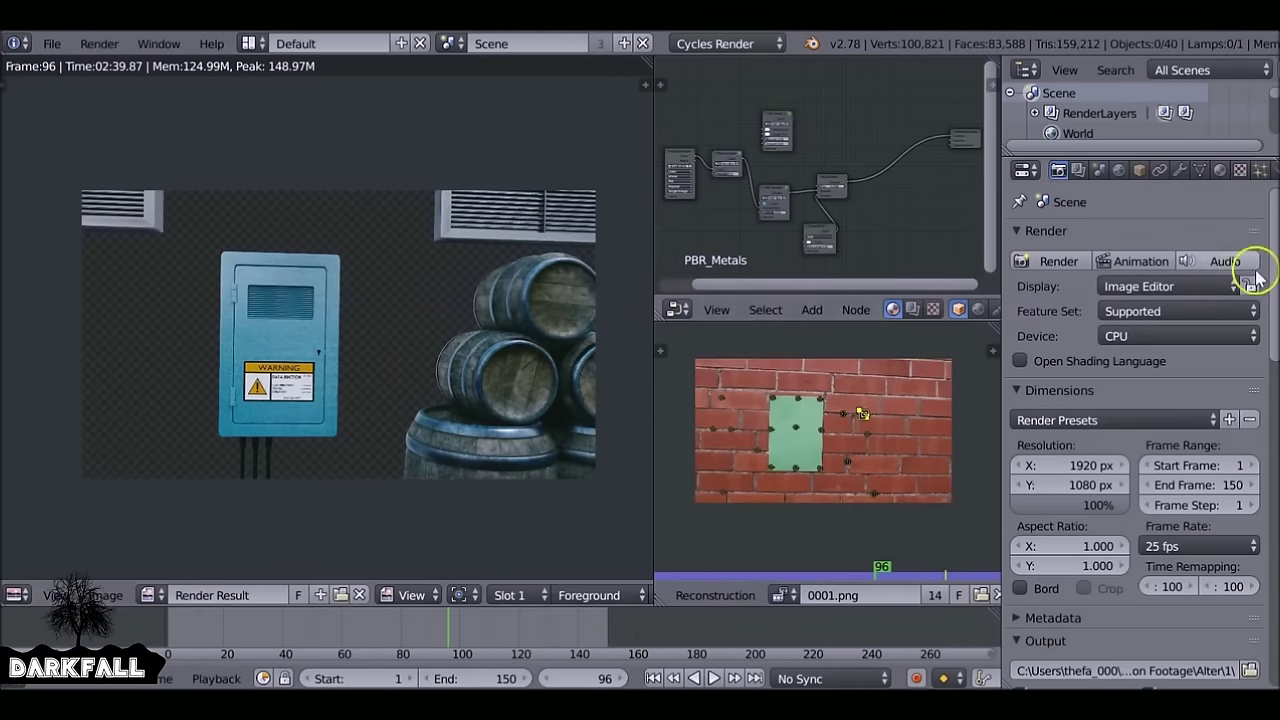
Set the Performance tile size X and Y to 16.
{"action": "left_click_drag", "start_coordinate": [1262, 272], "coordinate": [1262, 549]}
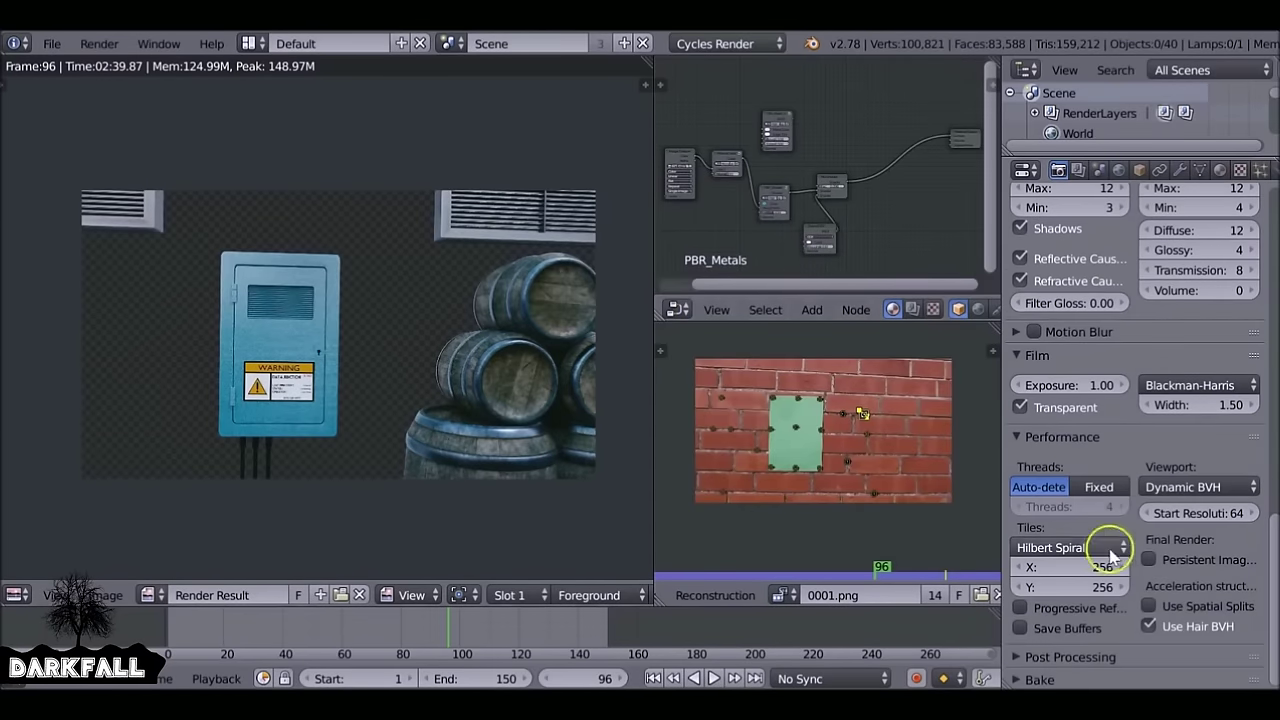
{"action": "left_click", "coordinate": [1022, 438]}
{"action": "left_click", "coordinate": [1022, 438]}
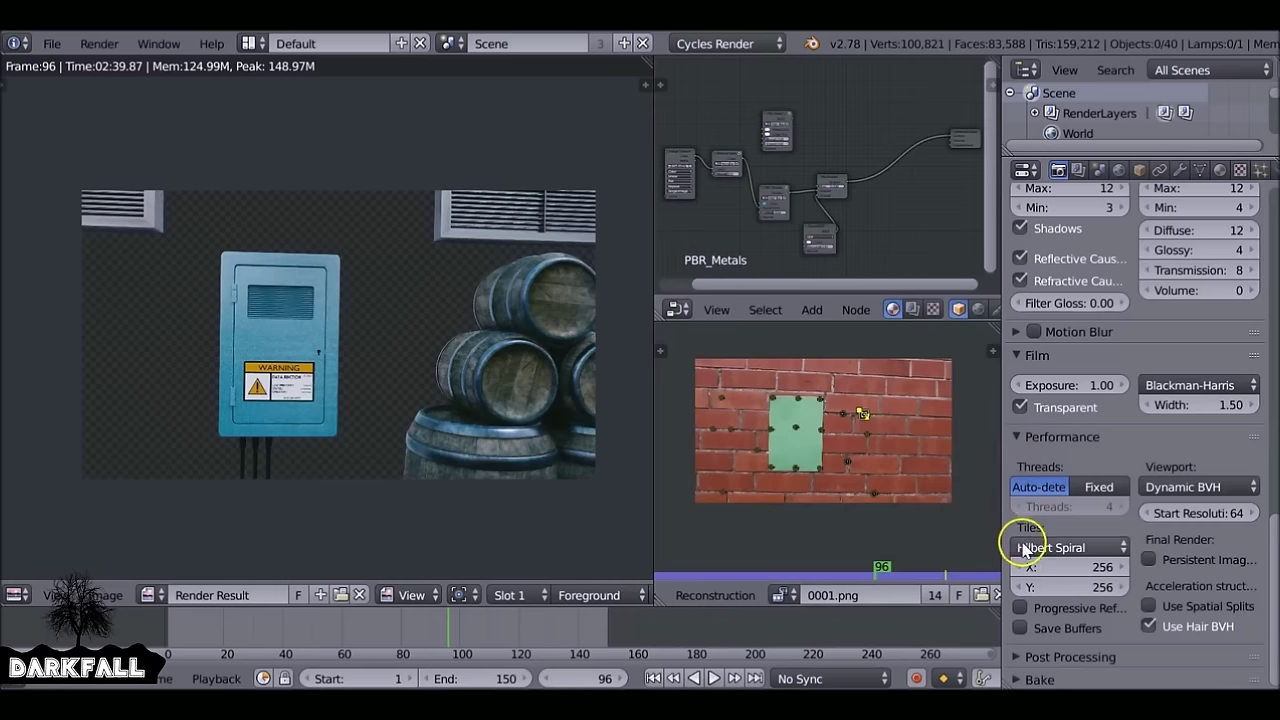
{"action": "left_click", "coordinate": [1054, 566]}
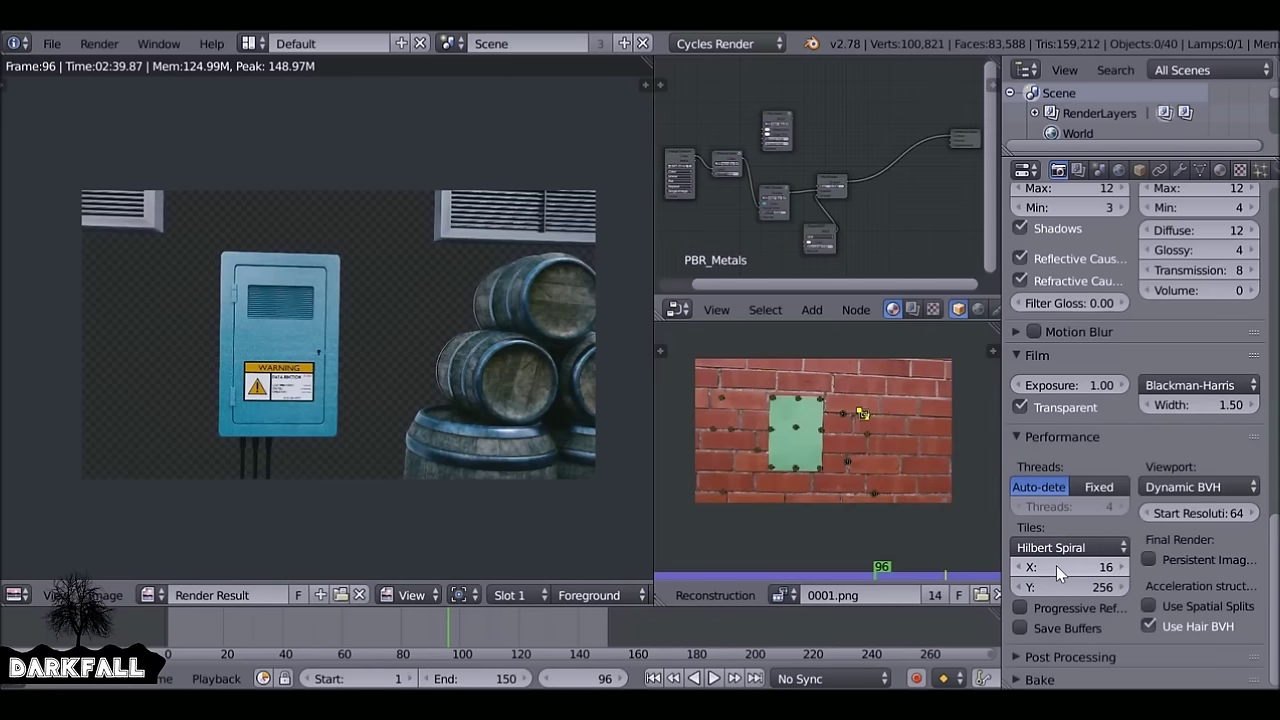
{"action": "left_click", "coordinate": [1073, 587]}
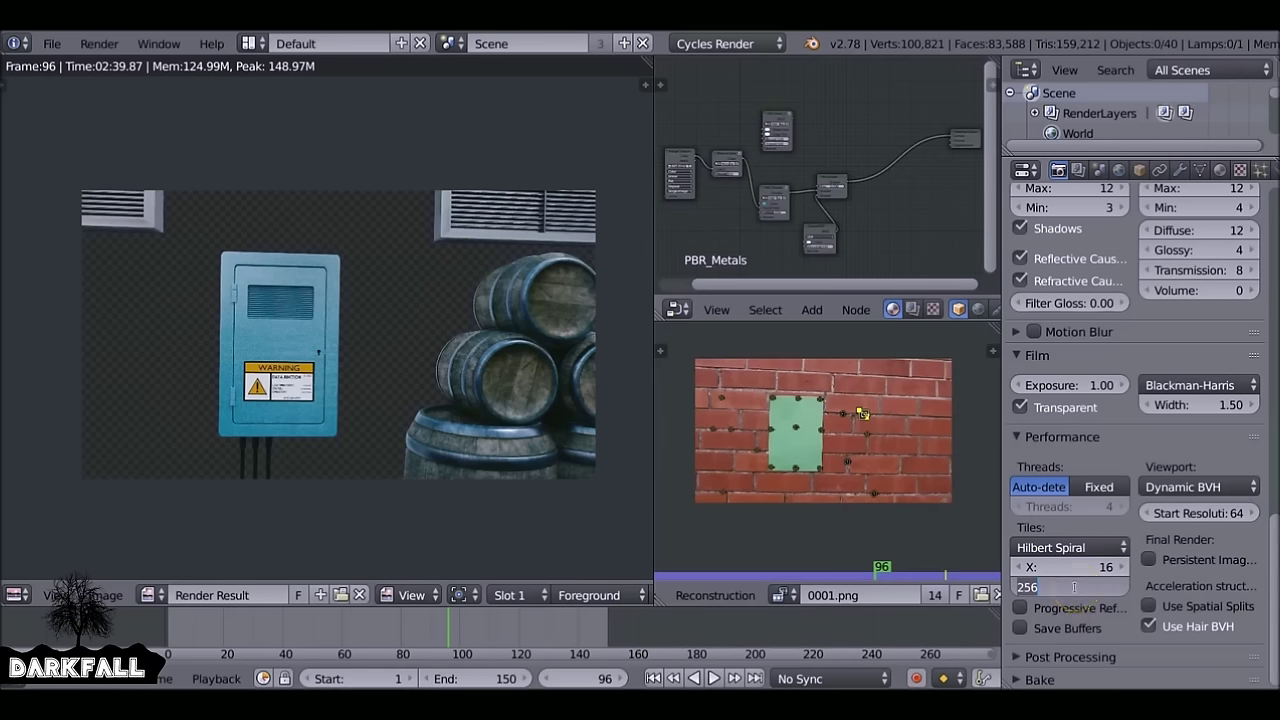
{"action": "key", "text": "Return"}
Render frame 96 with 16 × 16 tiles and stop it at about 48%.
{"action": "scroll", "coordinate": [1094, 408], "scroll_direction": "up", "scroll_amount": 20}
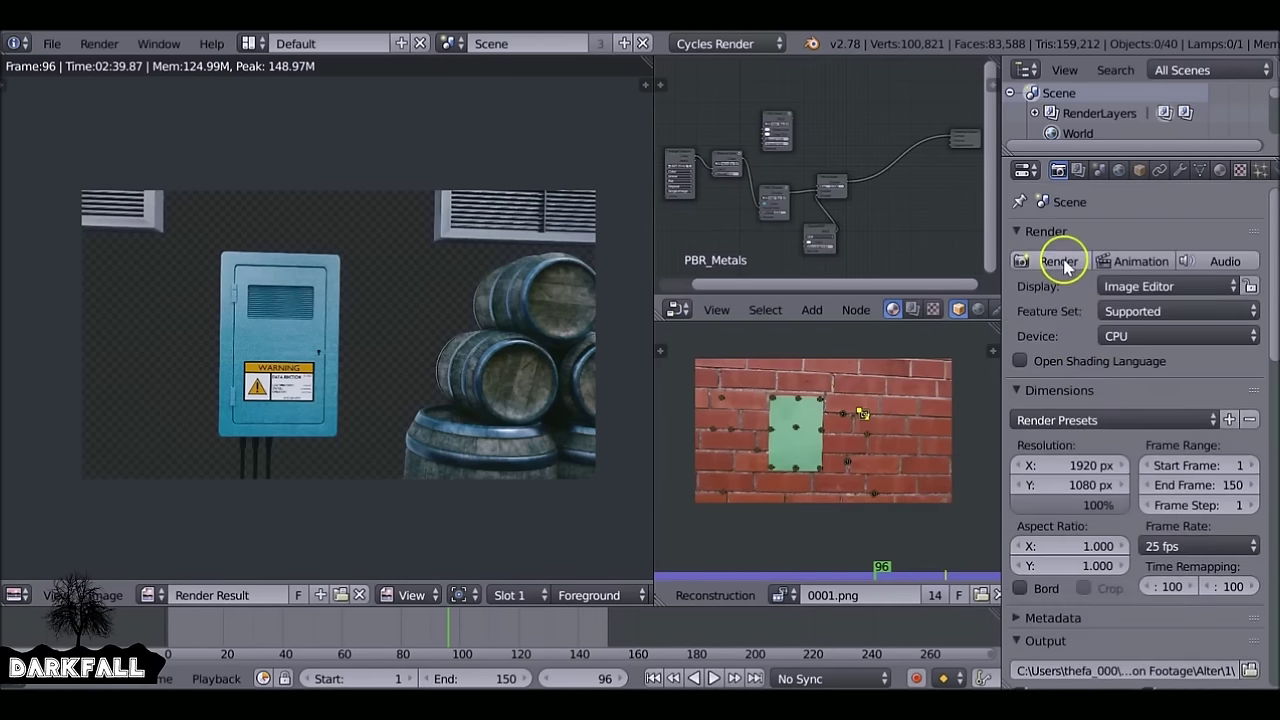
{"action": "left_click", "coordinate": [1060, 260]}
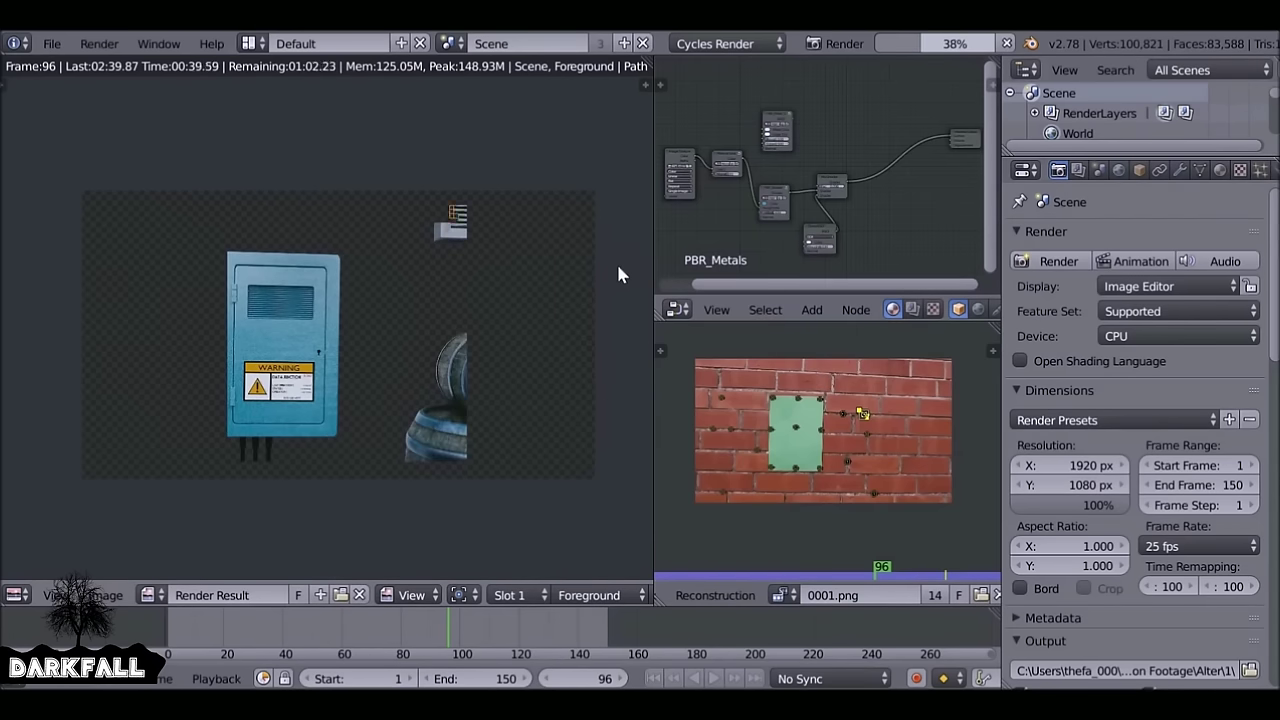
{"action": "key", "text": "Escape"}
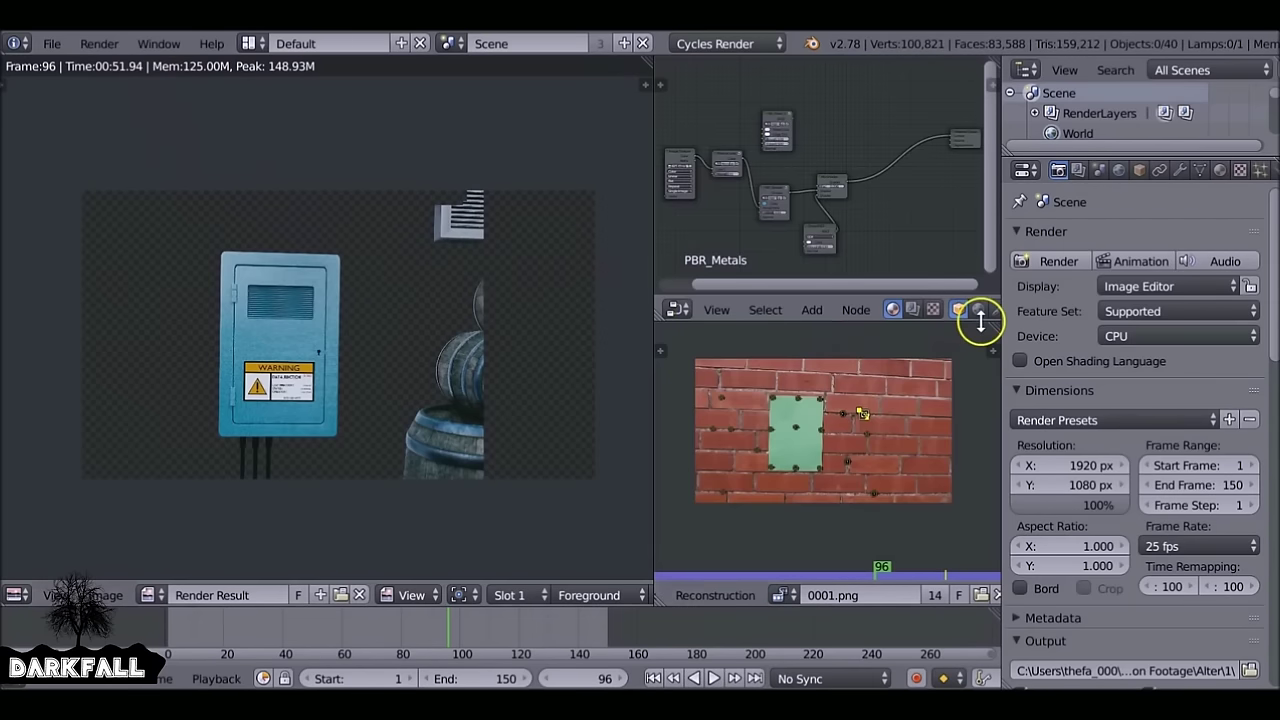
Enter 256 for both tile X and tile Y in the Performance settings.
{"action": "left_click_drag", "start_coordinate": [1270, 250], "coordinate": [1263, 614]}
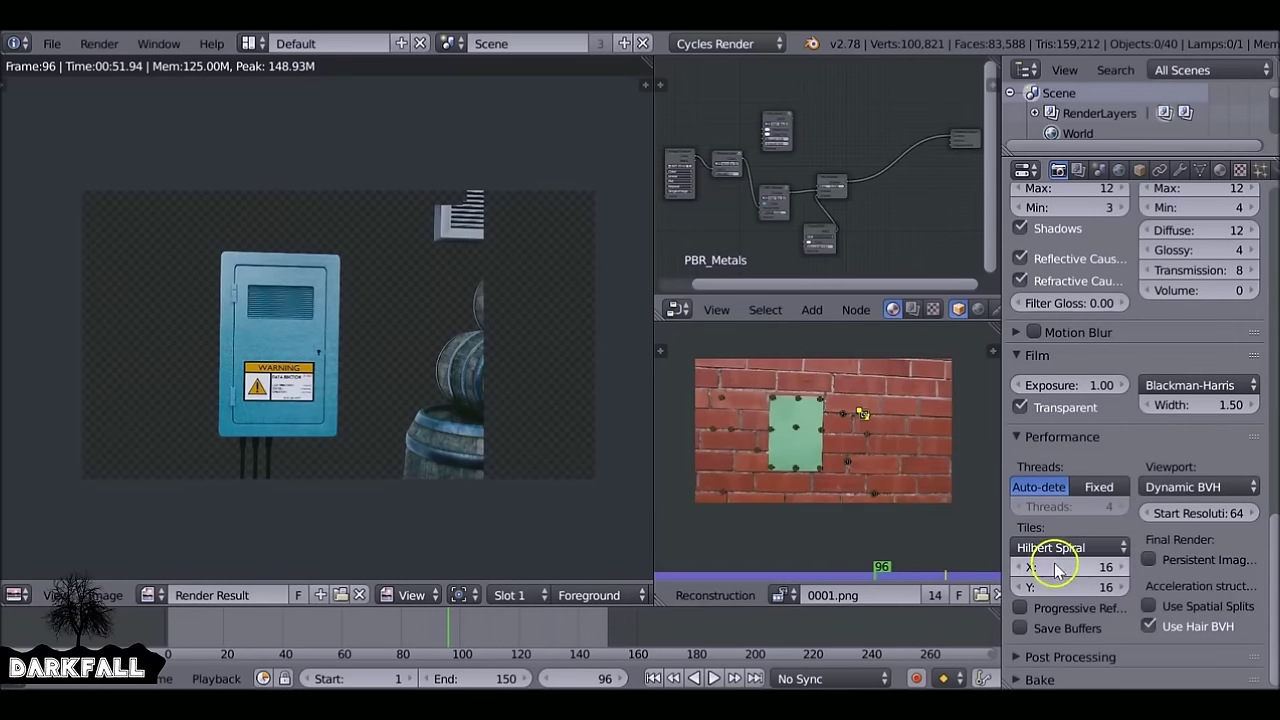
{"action": "left_click", "coordinate": [1052, 566]}
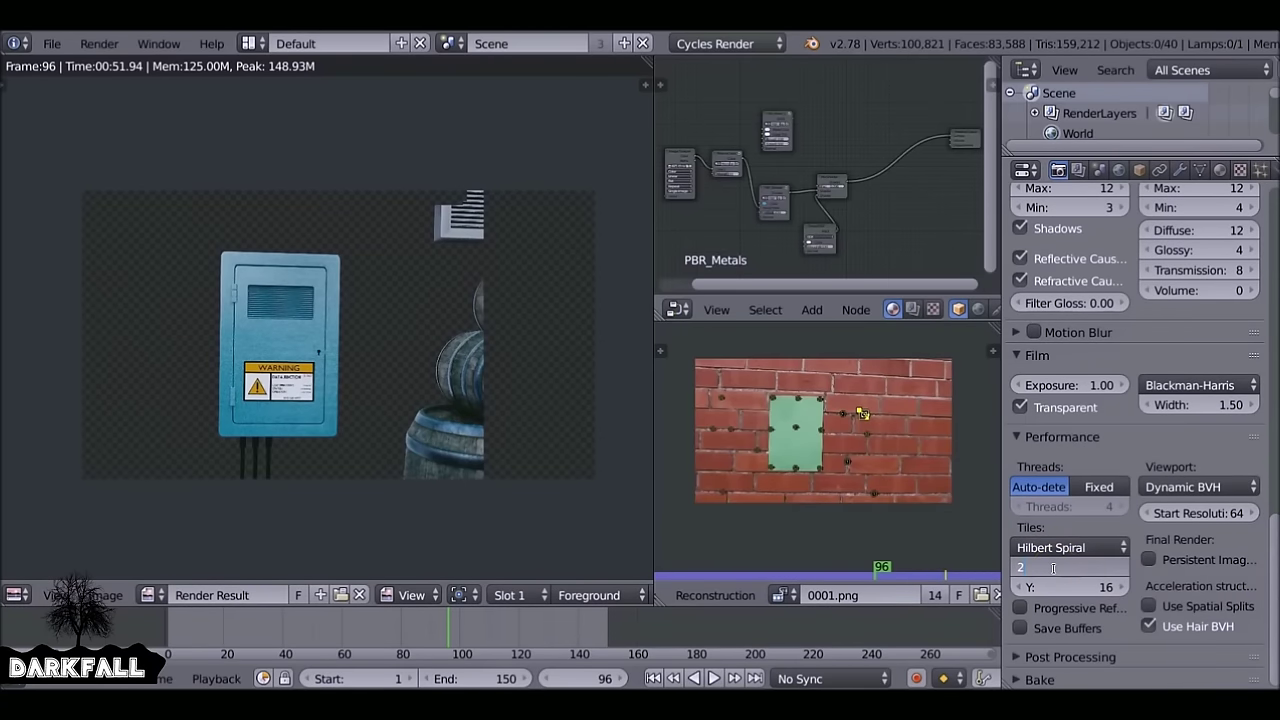
{"action": "type", "text": "256"}
{"action": "key", "text": "Return"}
{"action": "left_click", "coordinate": [1059, 587]}
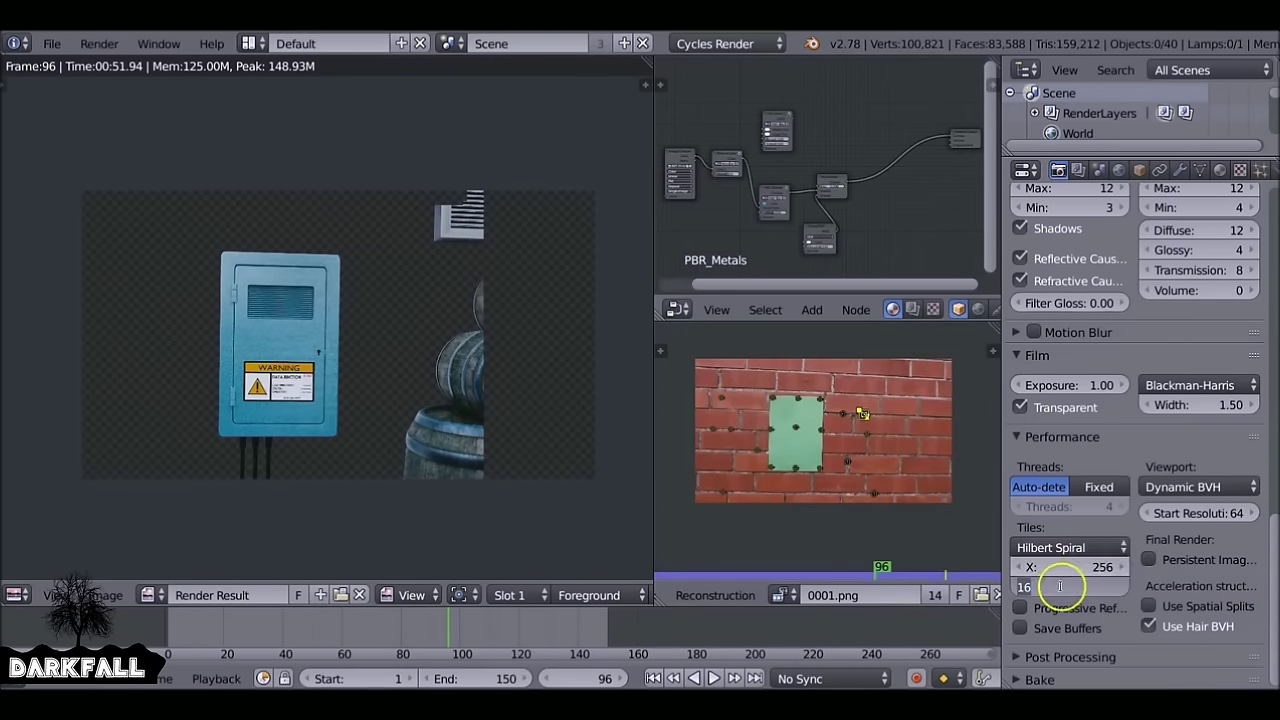
{"action": "type", "text": "256"}
{"action": "key", "text": "Return"}
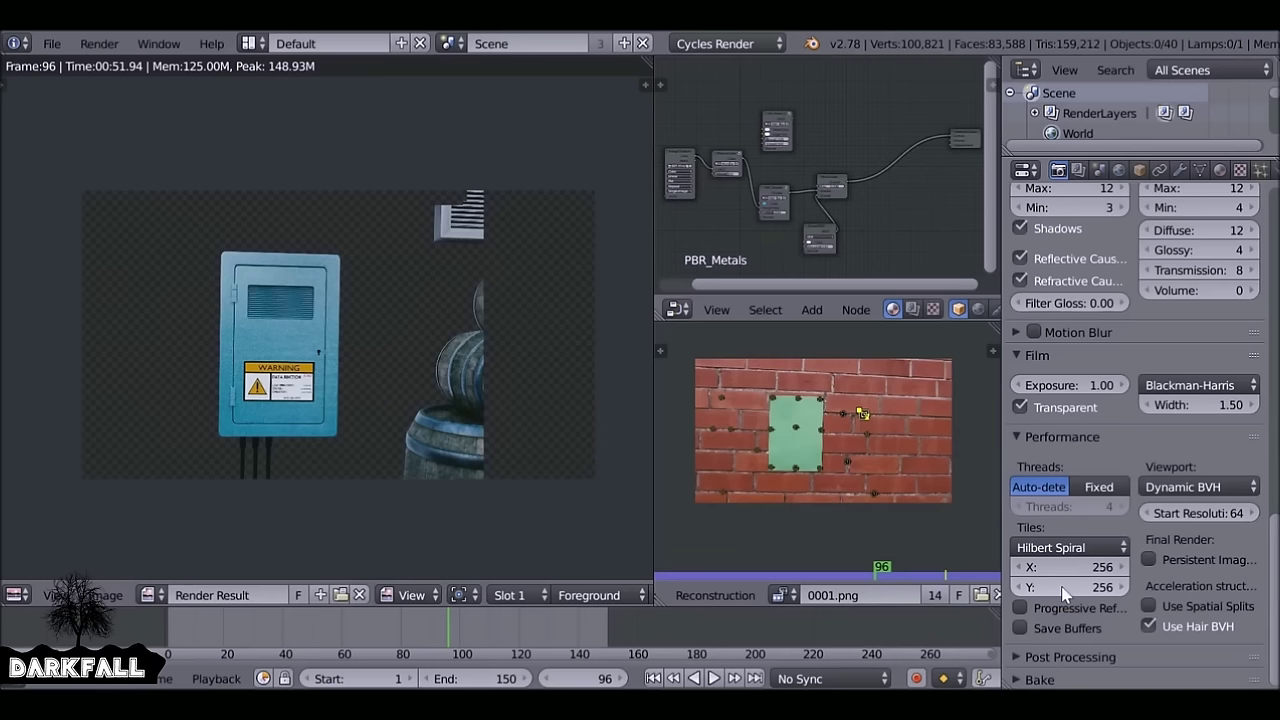
{"action": "left_click_drag", "start_coordinate": [1275, 585], "coordinate": [1249, 235]}
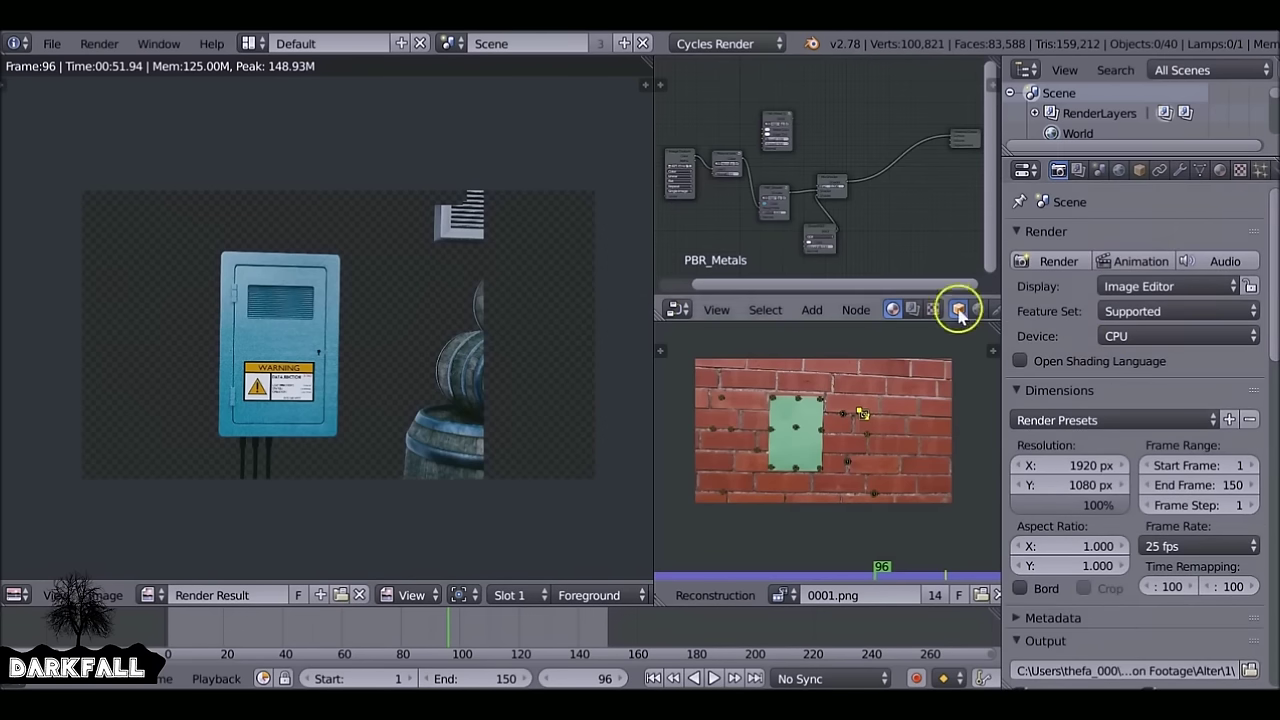
{"action": "left_click", "coordinate": [51, 43]}
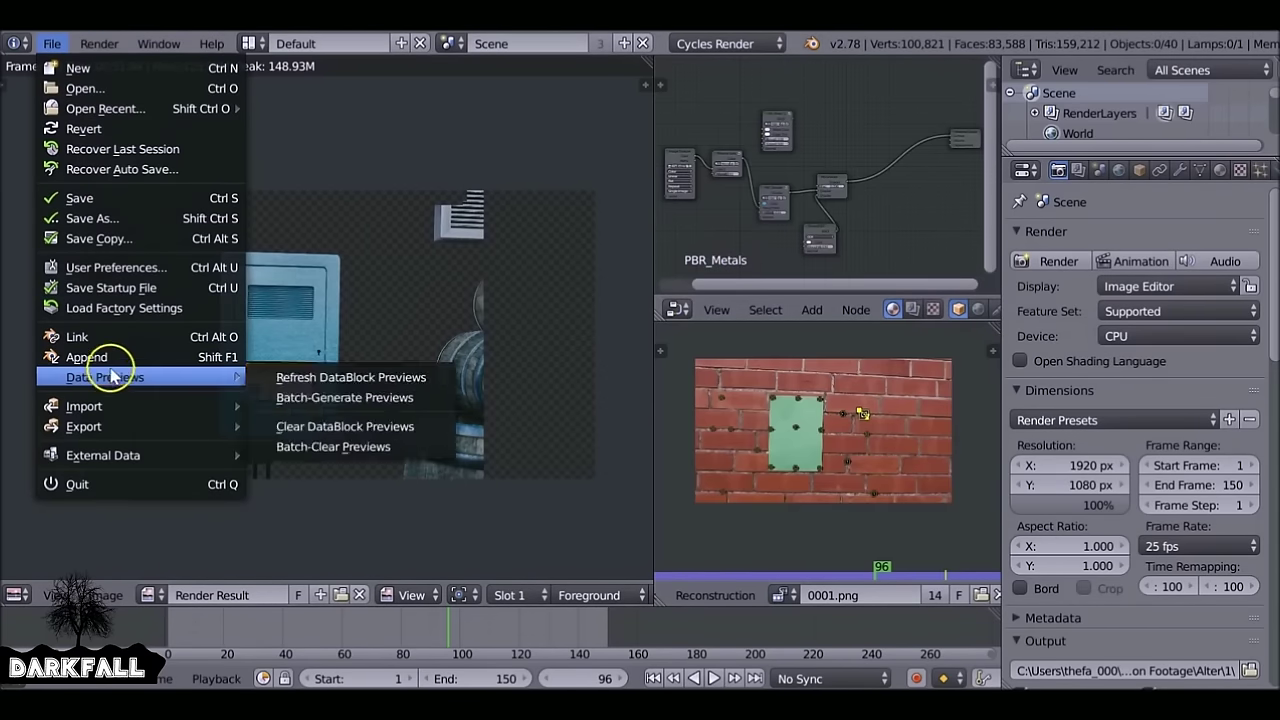
{"action": "left_click", "coordinate": [125, 267]}
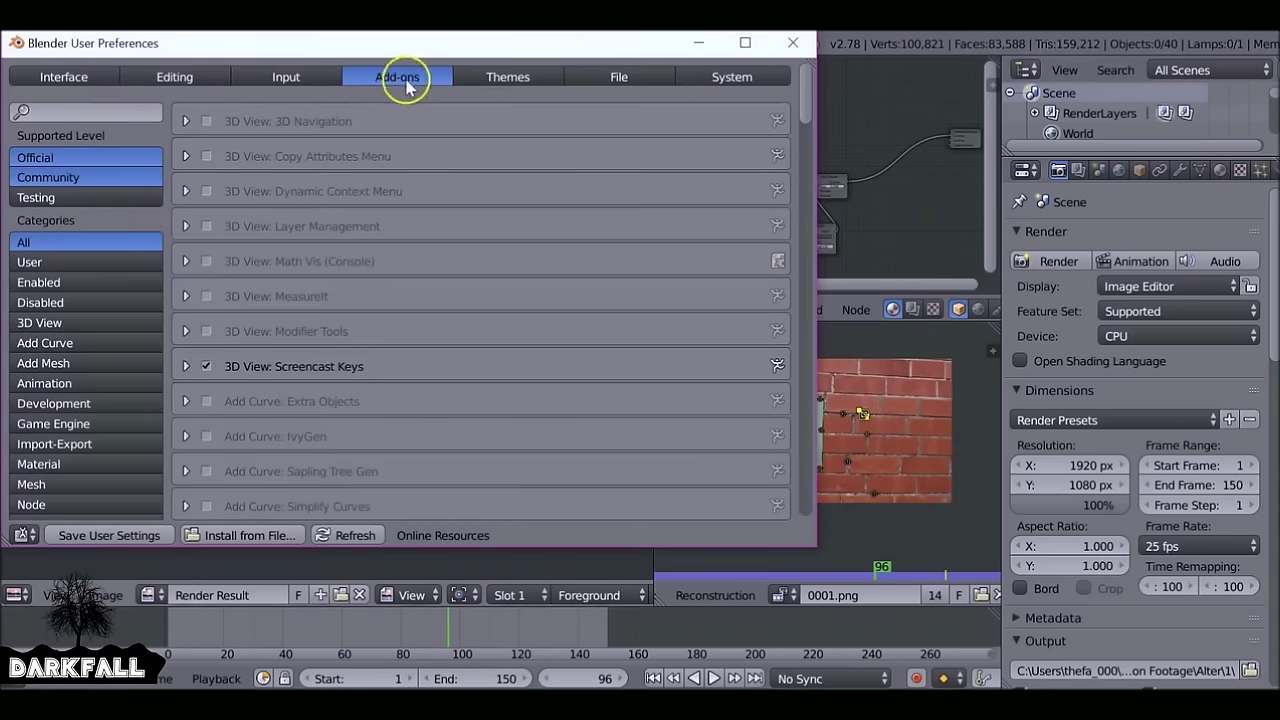
{"action": "left_click", "coordinate": [716, 79]}
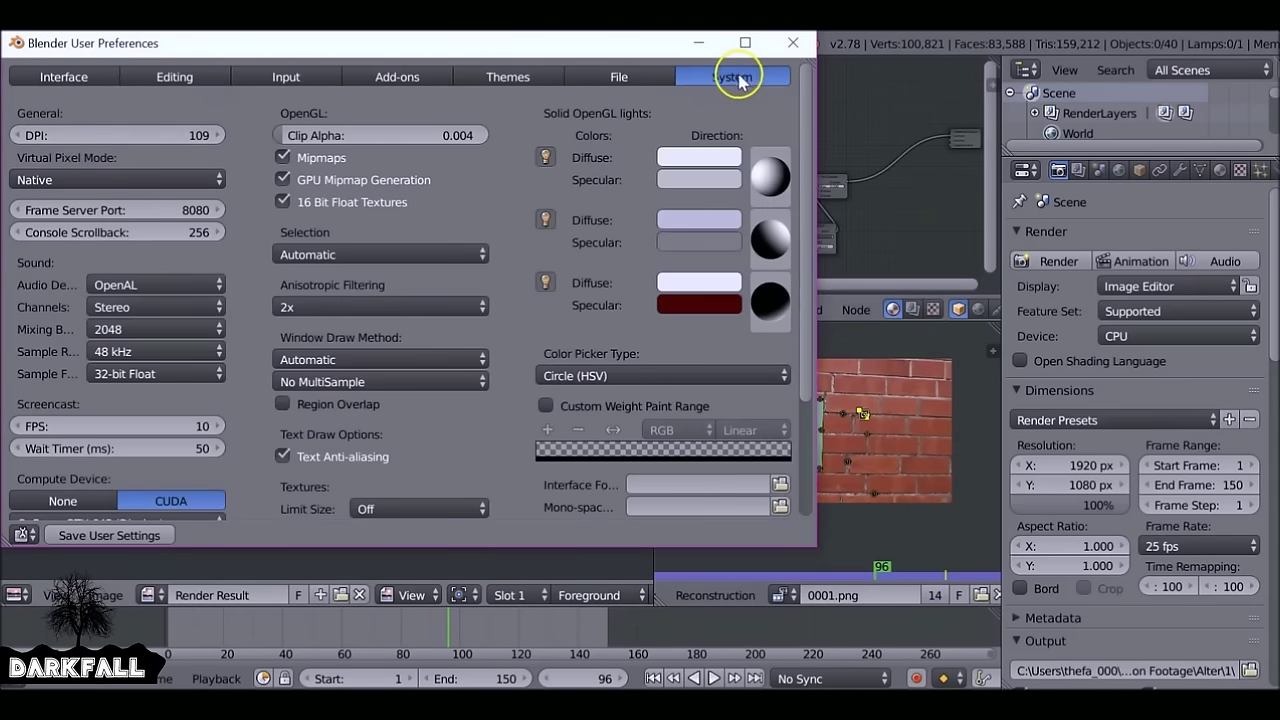
{"action": "left_click_drag", "start_coordinate": [806, 86], "coordinate": [803, 222]}
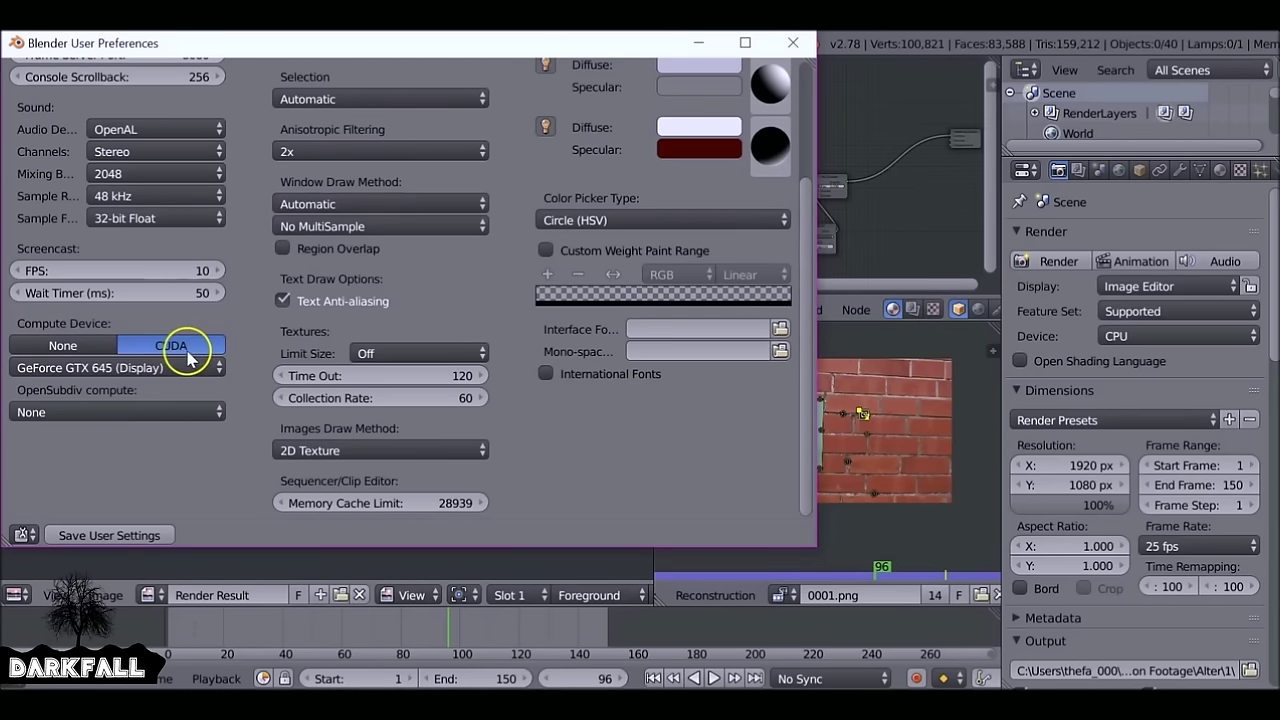
{"action": "left_click", "coordinate": [80, 368]}
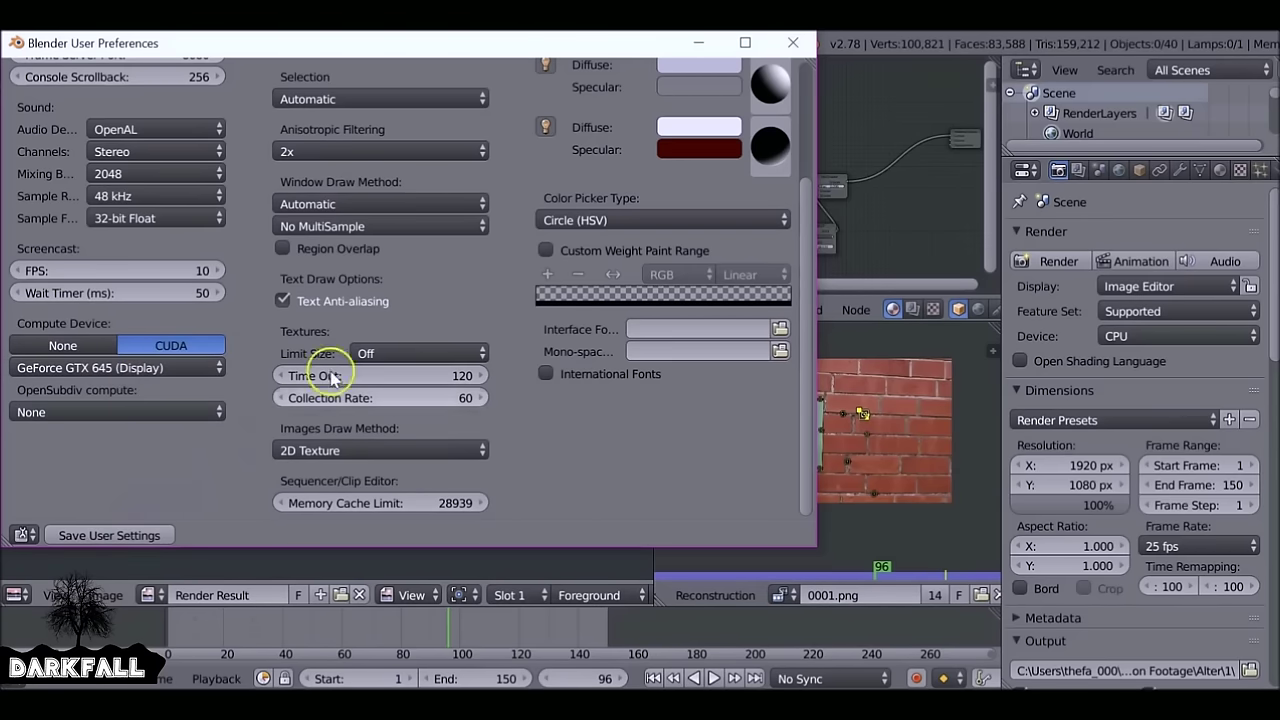
{"action": "left_click", "coordinate": [793, 42]}
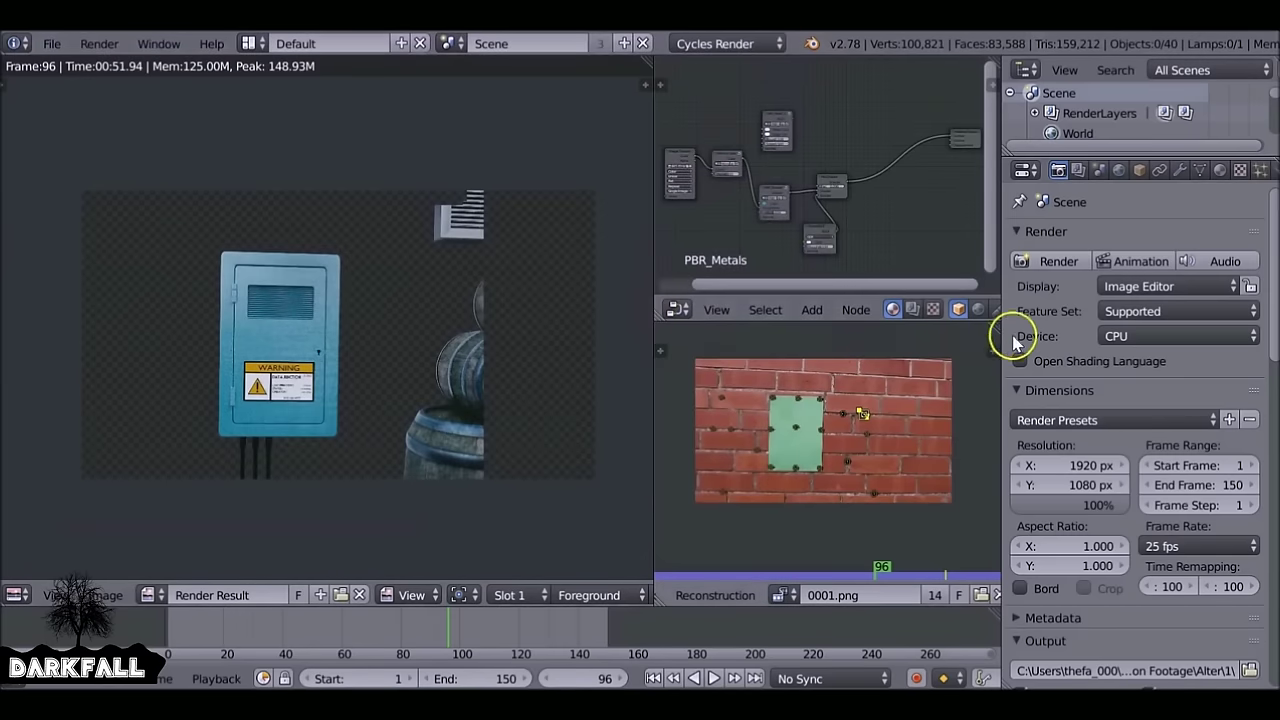
Switch the render Device to GPU Compute and render frame 96.
{"action": "left_click", "coordinate": [1135, 337]}
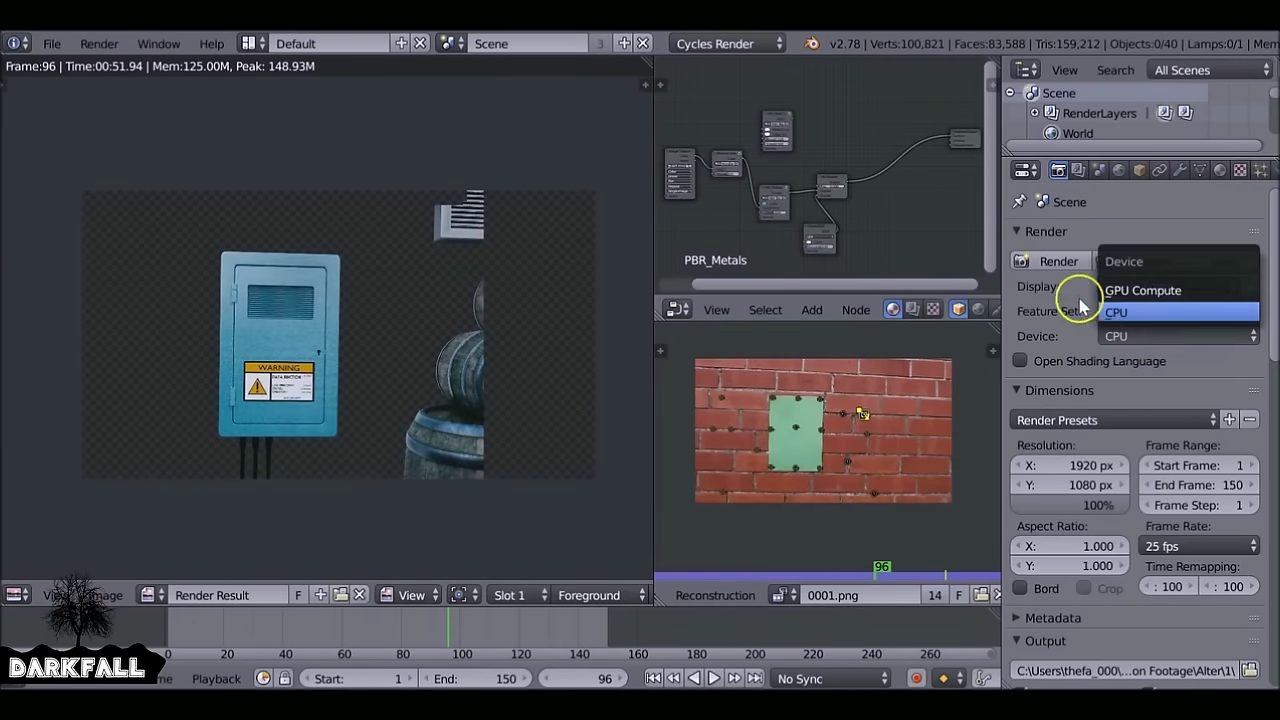
{"action": "left_click", "coordinate": [1124, 289]}
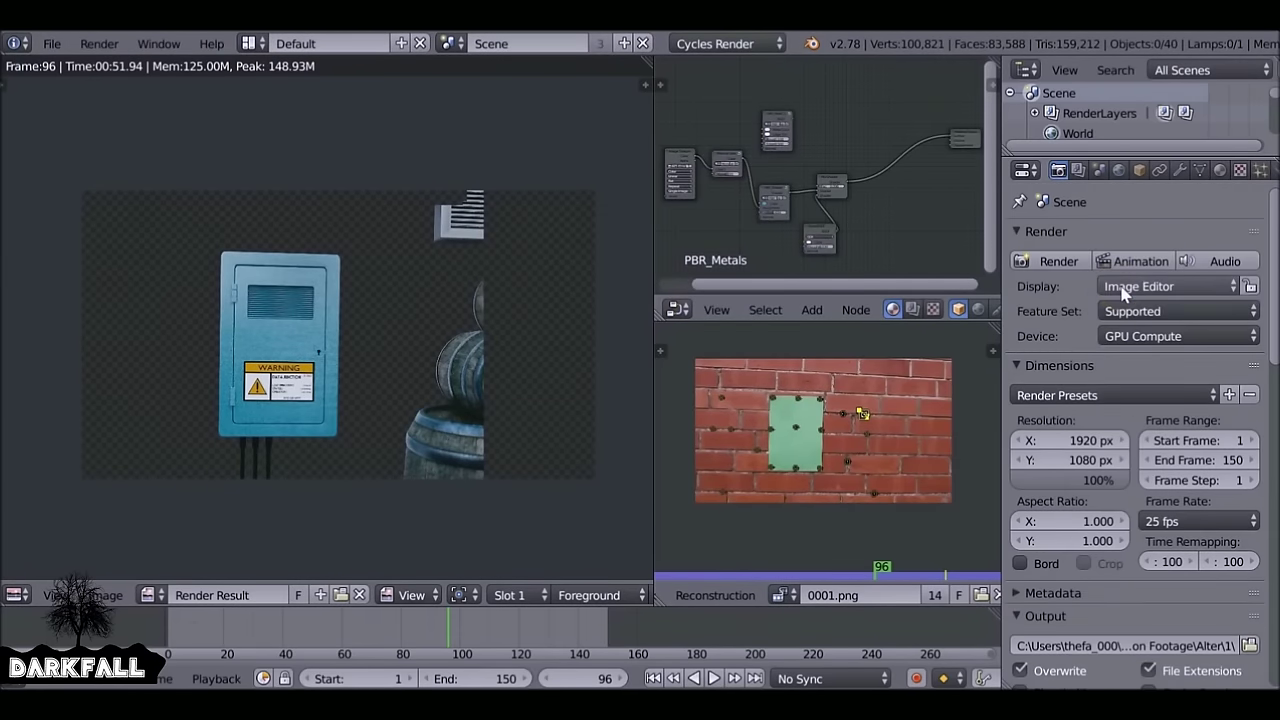
{"action": "left_click", "coordinate": [1058, 261]}
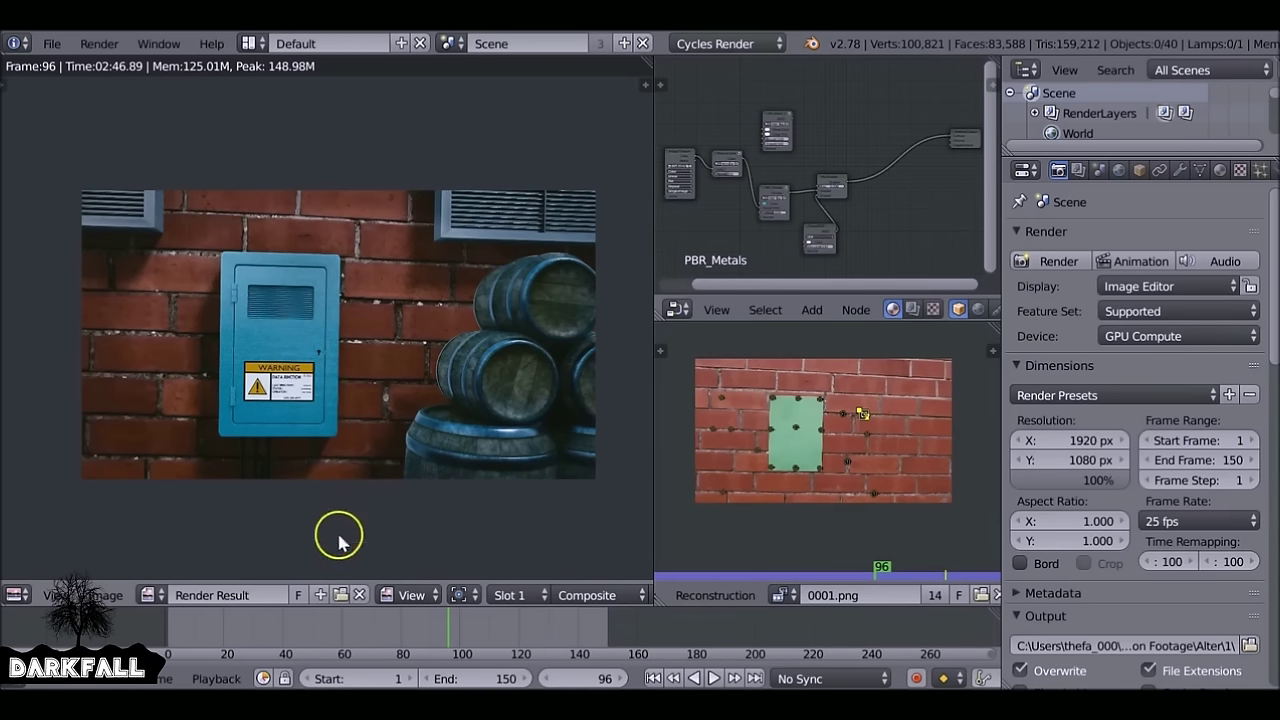
Check the render slots, then turn the image editor area into a 3D View of the wall scene.
{"action": "key", "text": "j"}
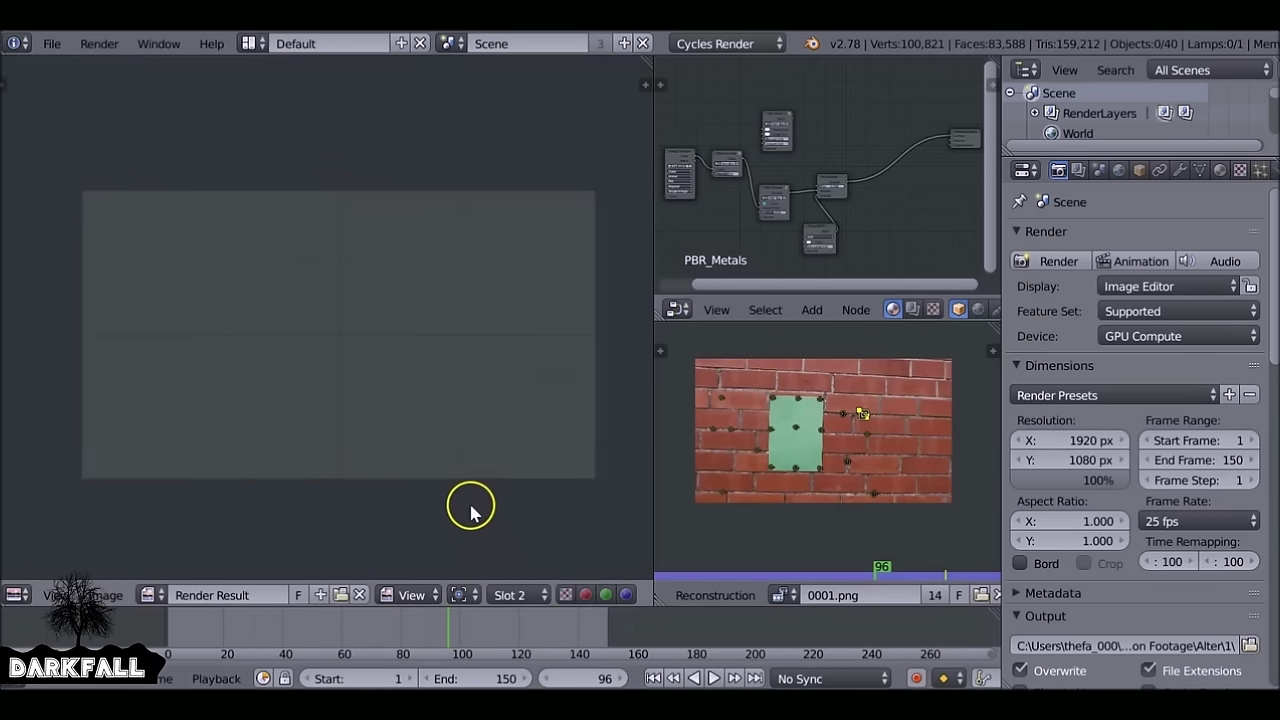
{"action": "key", "text": "j"}
{"action": "key", "text": "j"}
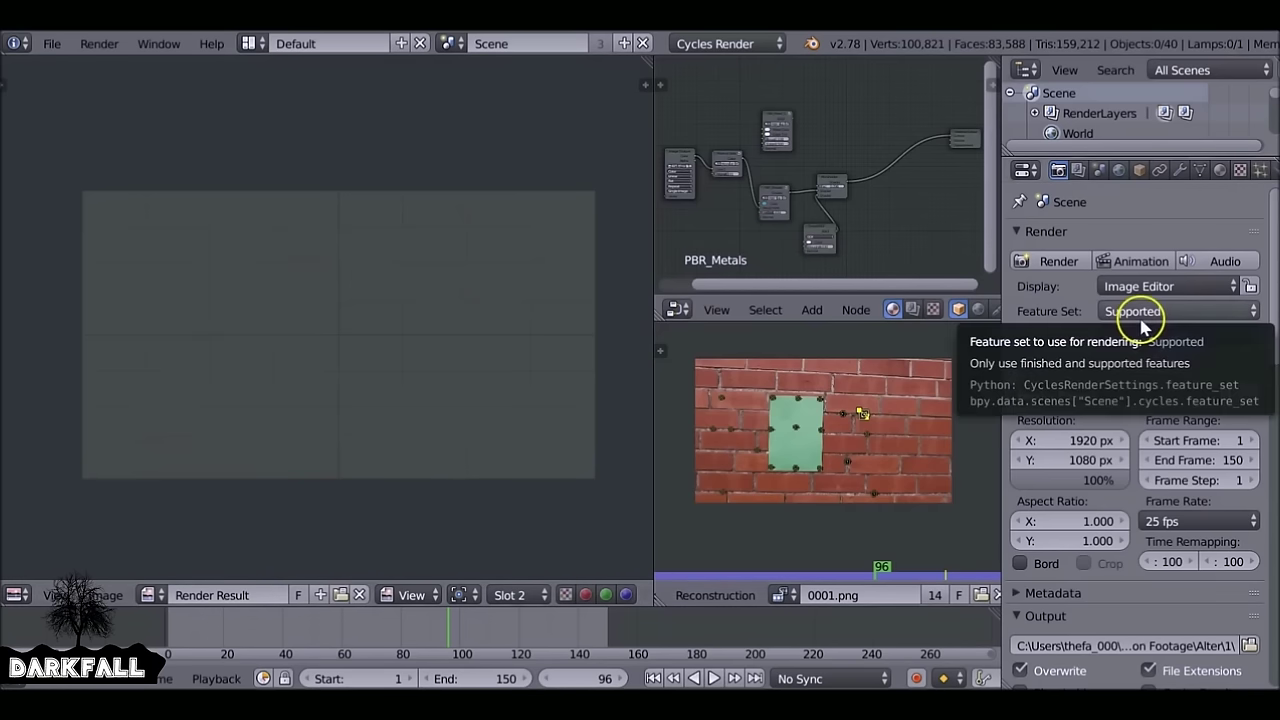
{"action": "left_click", "coordinate": [18, 594]}
{"action": "left_click", "coordinate": [55, 572]}
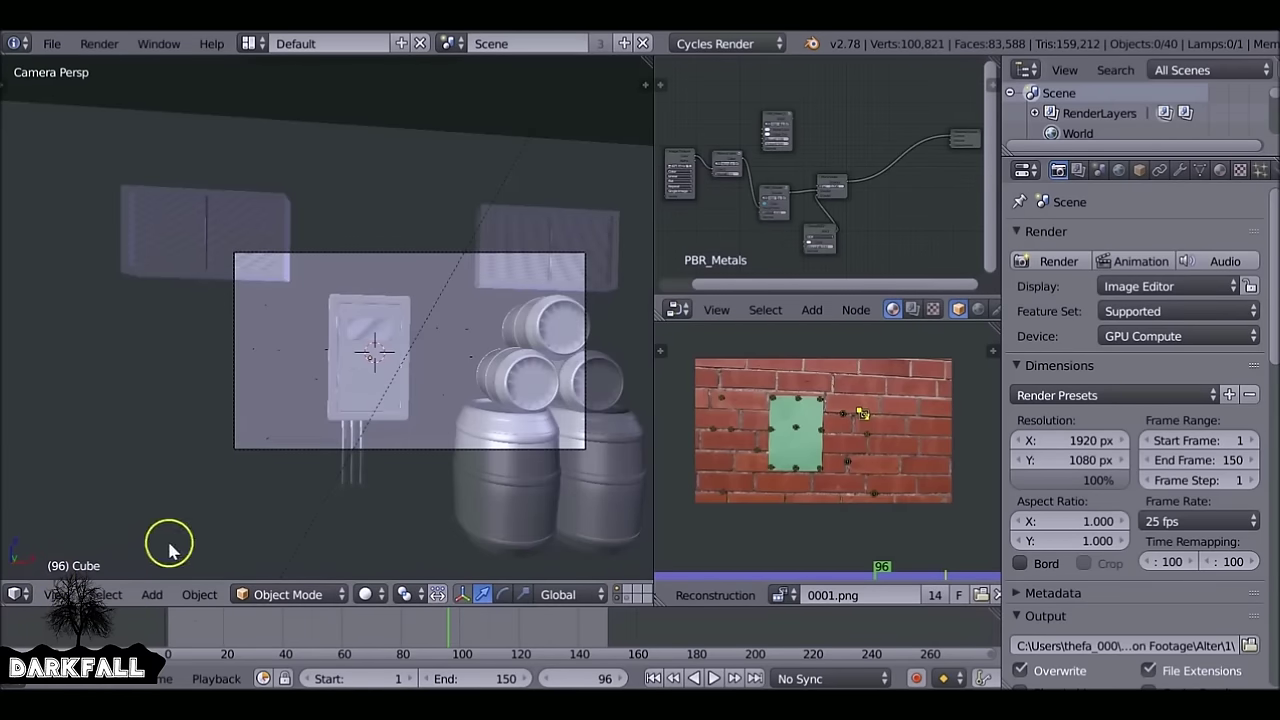
{"action": "middle_click_drag", "start_coordinate": [309, 394], "coordinate": [286, 371]}
{"action": "scroll", "coordinate": [310, 405], "scroll_direction": "down", "scroll_amount": 3}
Select the sun lamp, enable Multiple Importance in its lamp data, and view through the camera.
{"action": "right_click", "coordinate": [240, 314]}
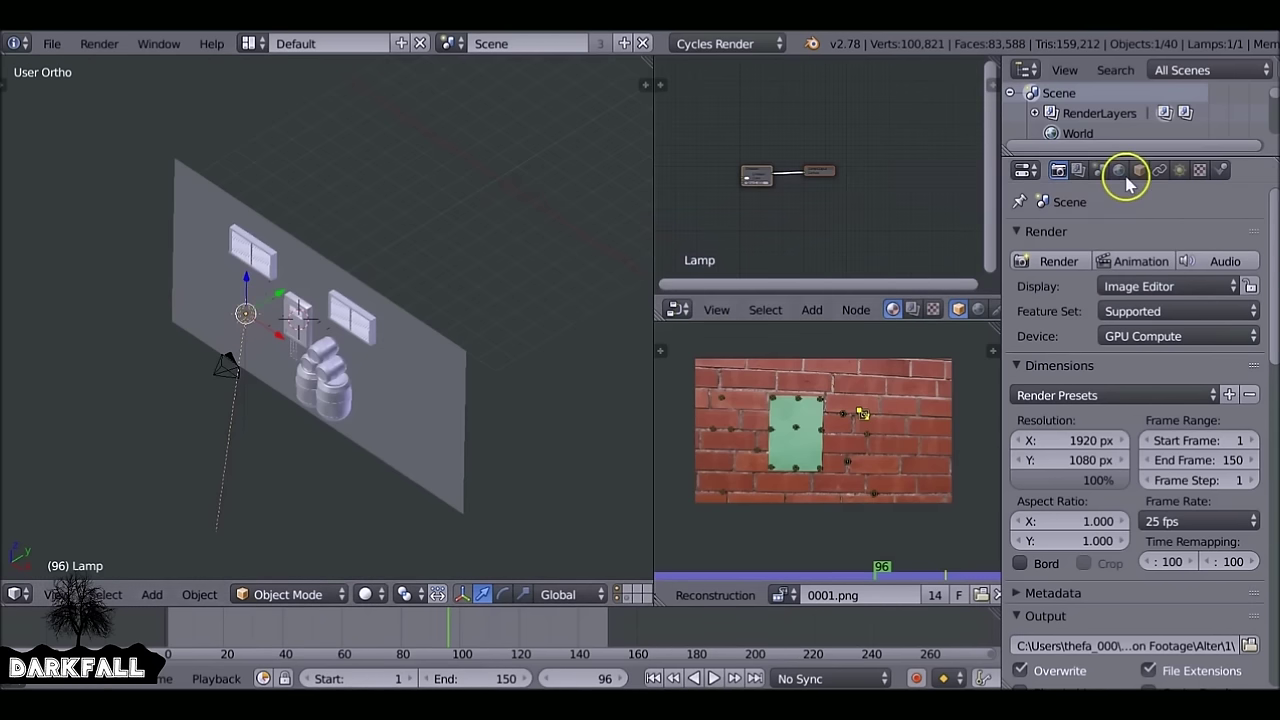
{"action": "left_click", "coordinate": [1181, 171]}
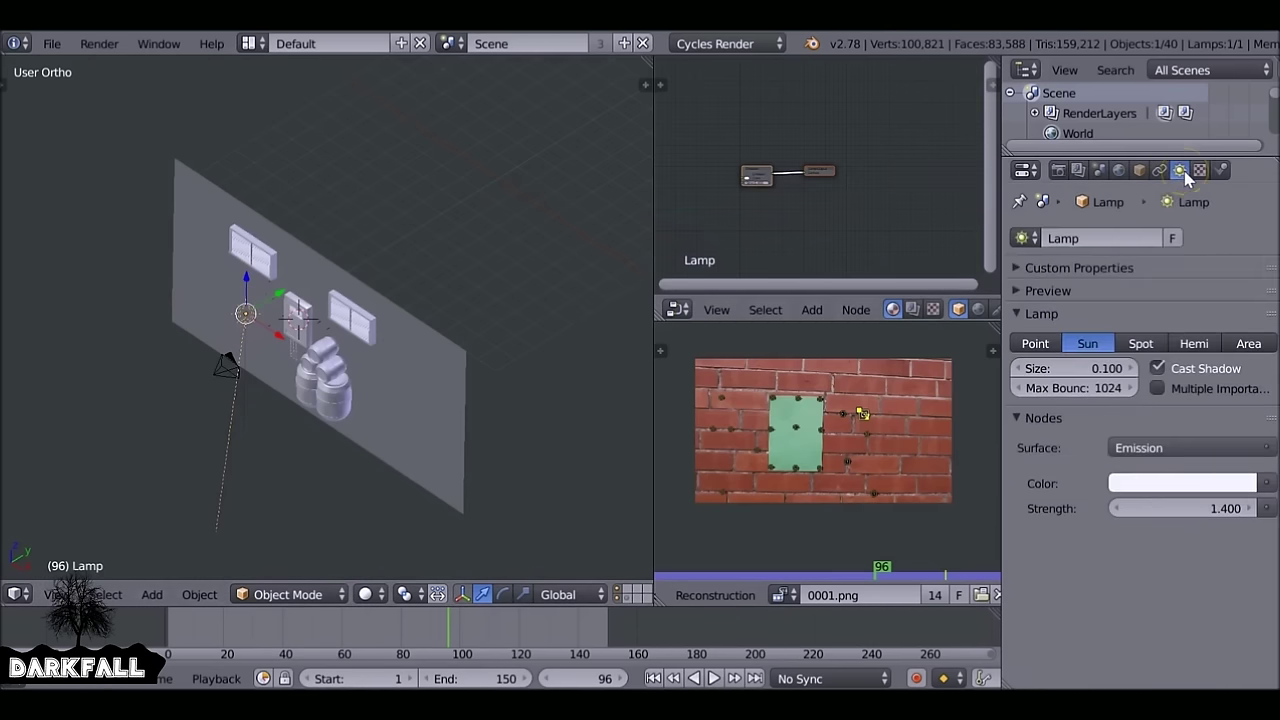
{"action": "left_click", "coordinate": [1160, 389]}
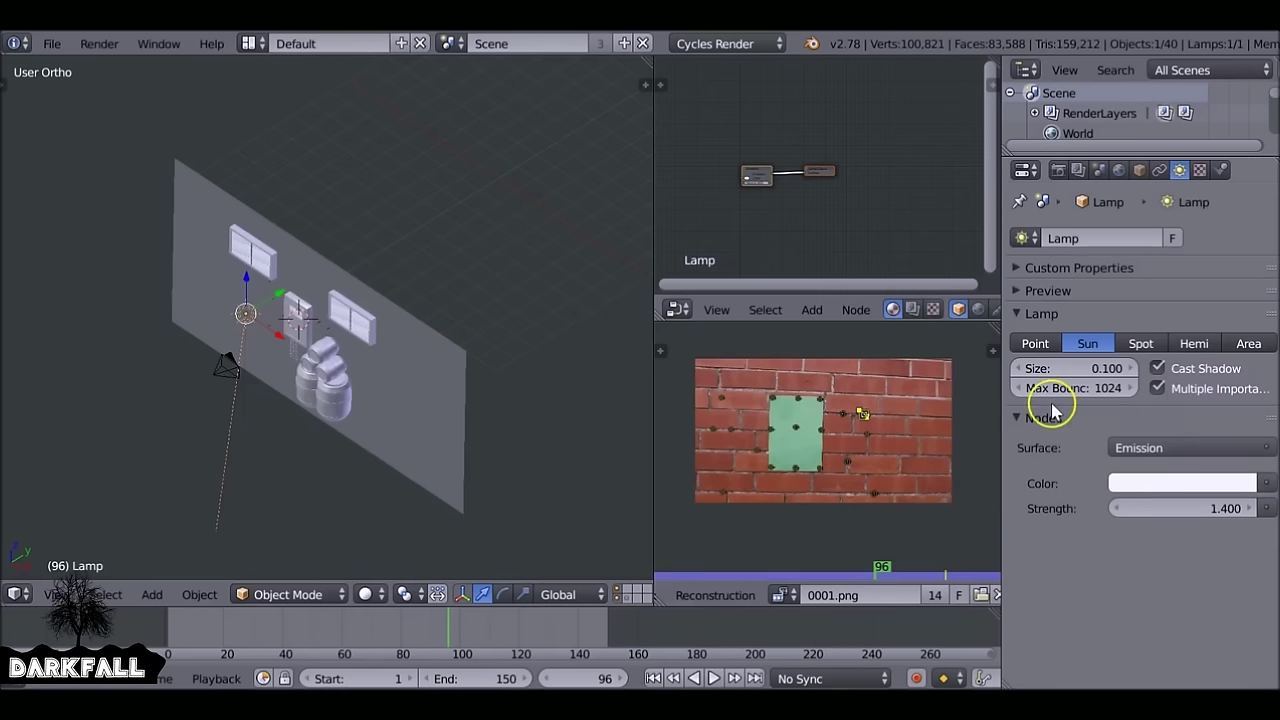
{"action": "middle_click_drag", "start_coordinate": [346, 271], "coordinate": [409, 251]}
{"action": "key", "text": "KP_Decimal"}
{"action": "key", "text": "KP_0"}
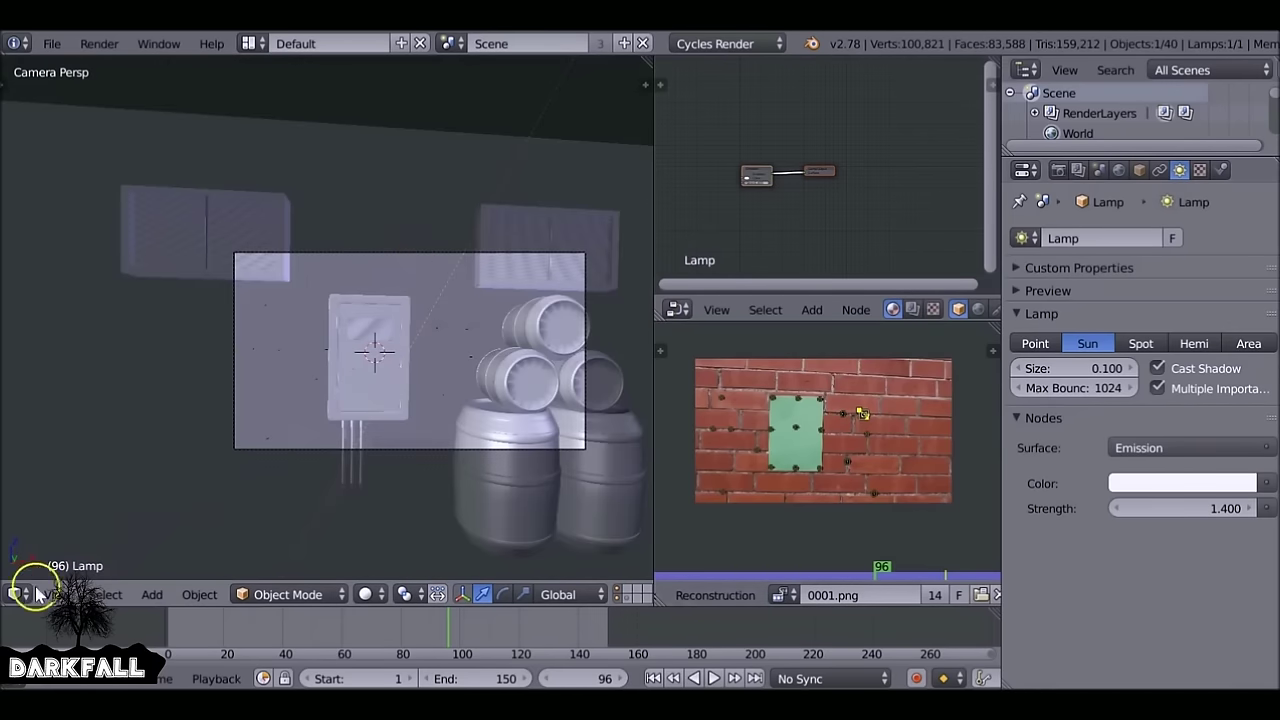
Bring up the Light Paths panel in Render properties.
{"action": "left_click", "coordinate": [1076, 170]}
{"action": "left_click", "coordinate": [1057, 170]}
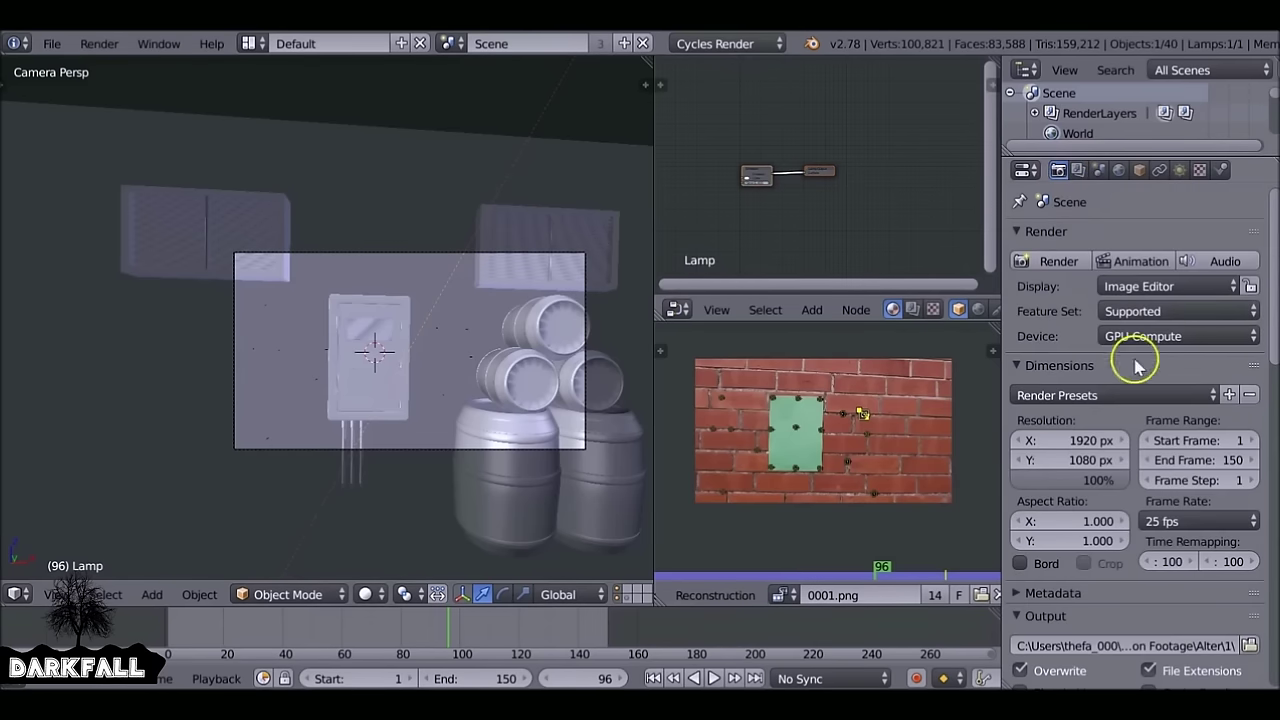
{"action": "left_click_drag", "start_coordinate": [1270, 318], "coordinate": [1272, 488]}
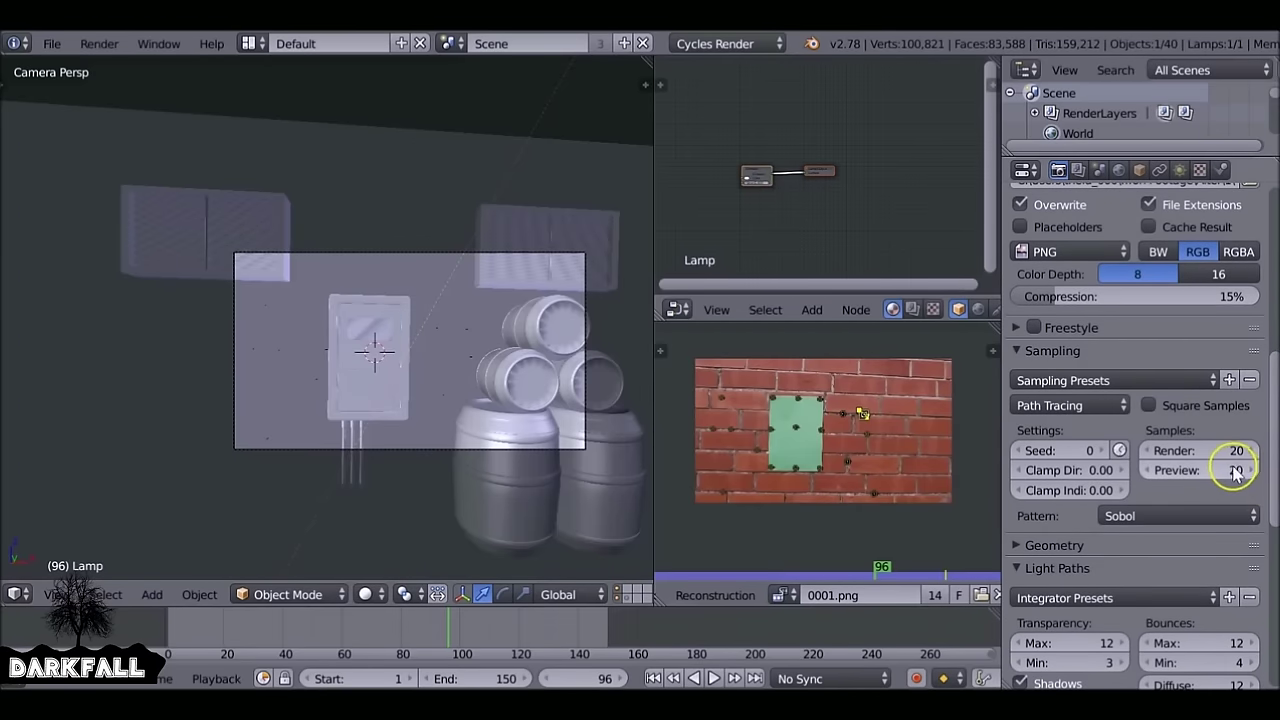
{"action": "left_click", "coordinate": [1052, 566]}
{"action": "left_click", "coordinate": [1048, 566]}
{"action": "scroll", "coordinate": [1048, 565], "scroll_direction": "down", "scroll_amount": 4}
{"action": "scroll", "coordinate": [1048, 565], "scroll_direction": "down", "scroll_amount": 4}
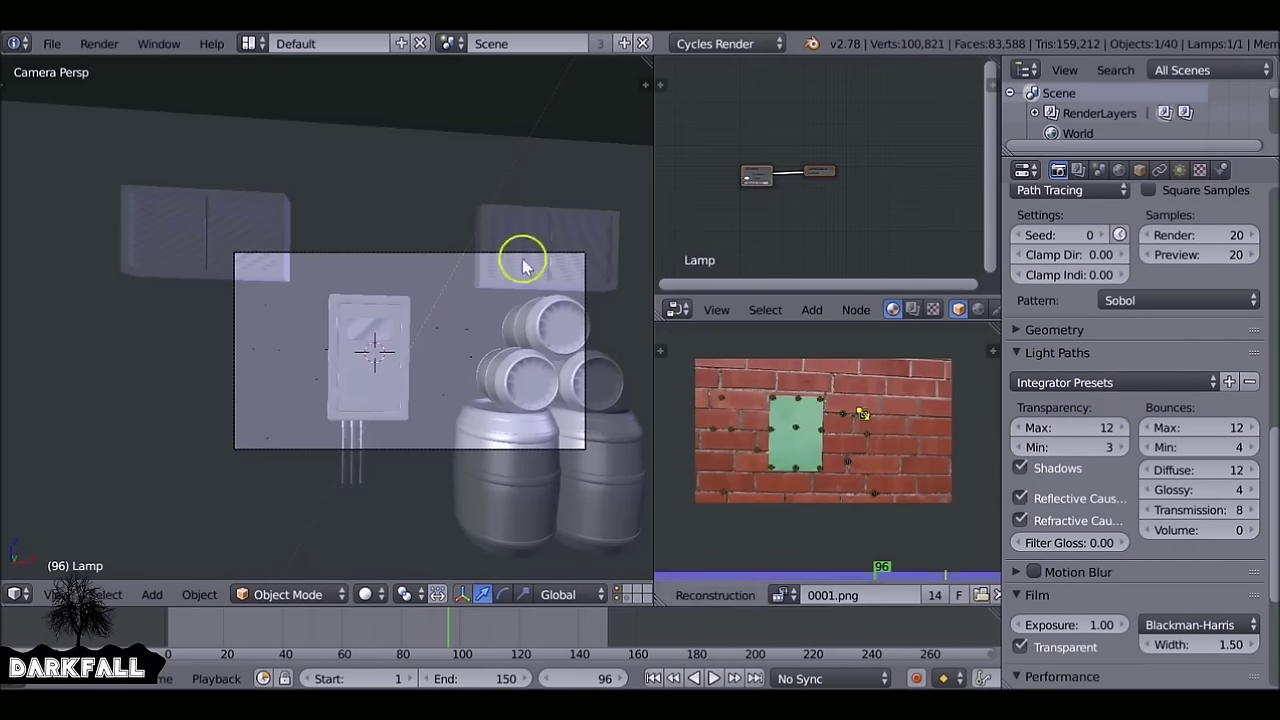
{"action": "key", "text": "KP_0"}
{"action": "middle_click_drag", "start_coordinate": [405, 260], "coordinate": [372, 288]}
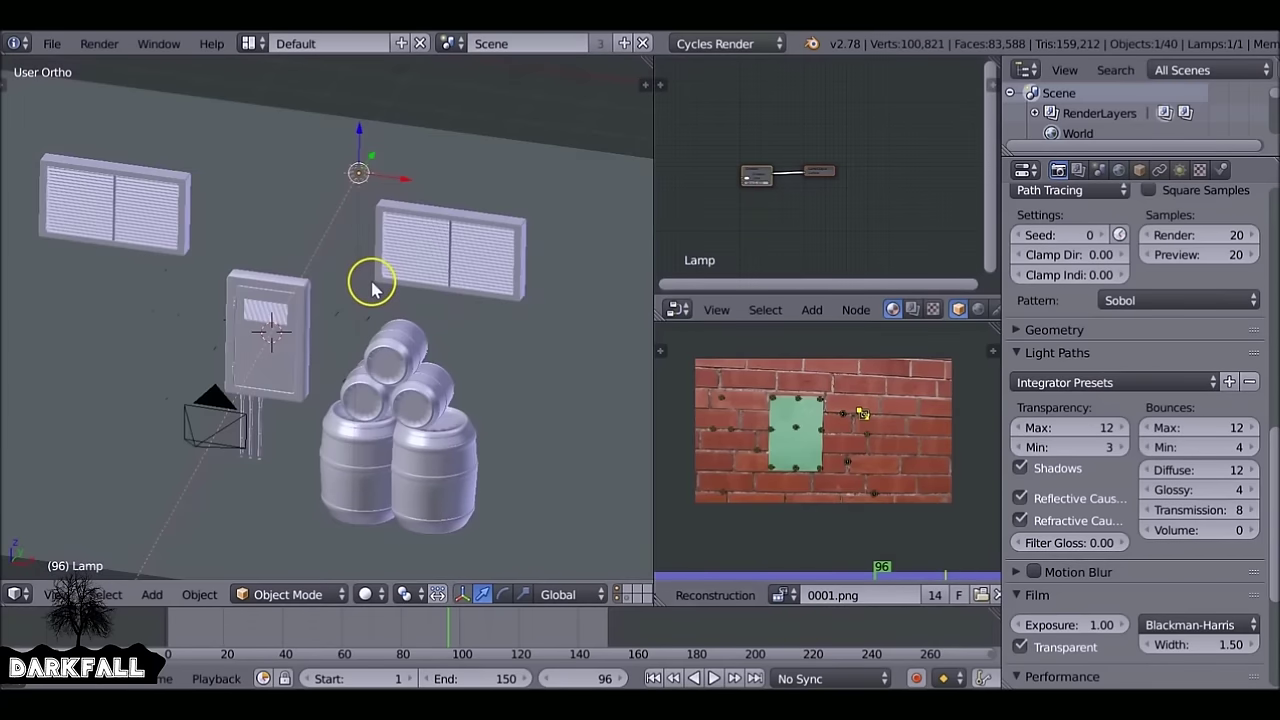
Set transparency bounces to max 3 and min 0.
{"action": "left_click", "coordinate": [1093, 430]}
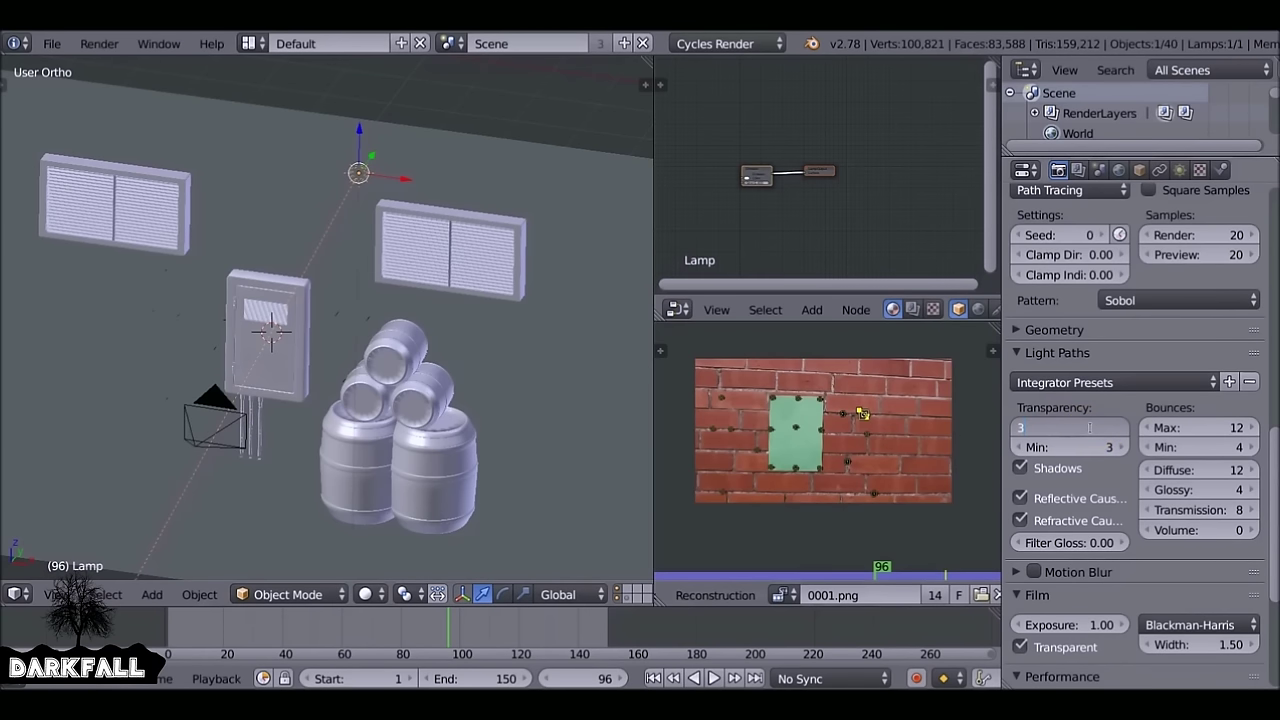
{"action": "type", "text": "3"}
{"action": "key", "text": "Return"}
{"action": "left_click", "coordinate": [1083, 444]}
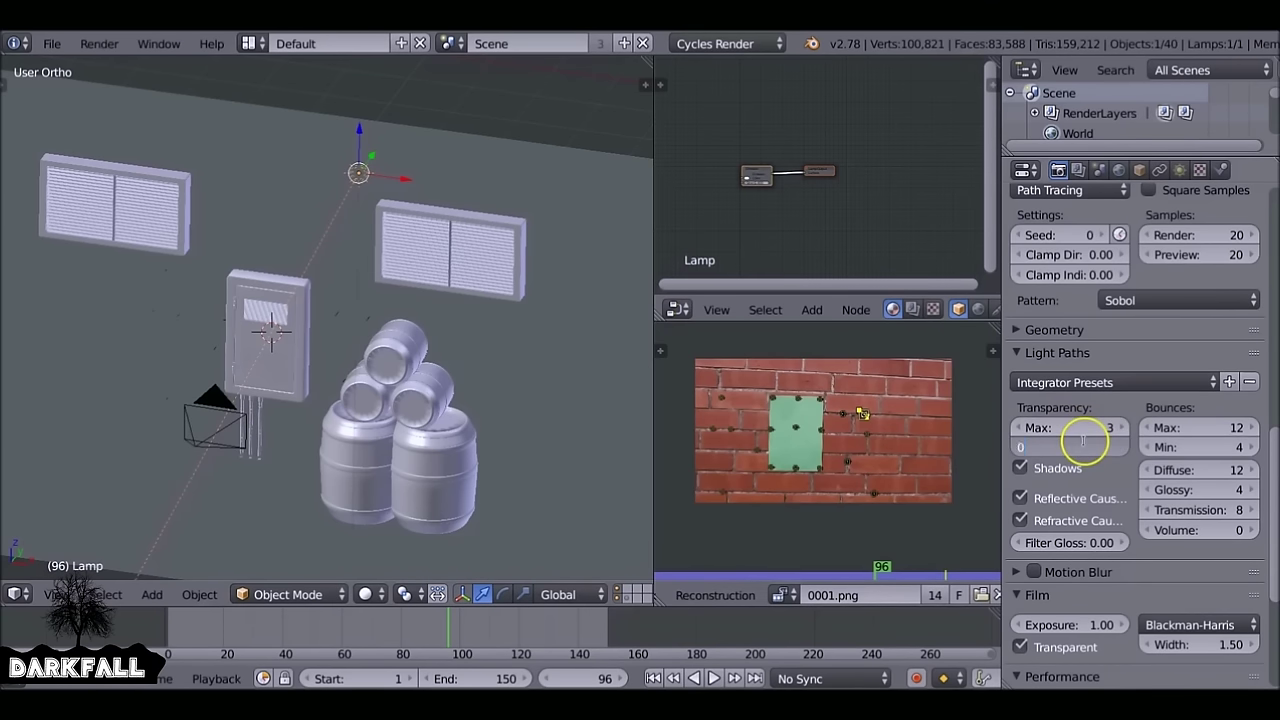
{"action": "key", "text": "Return"}
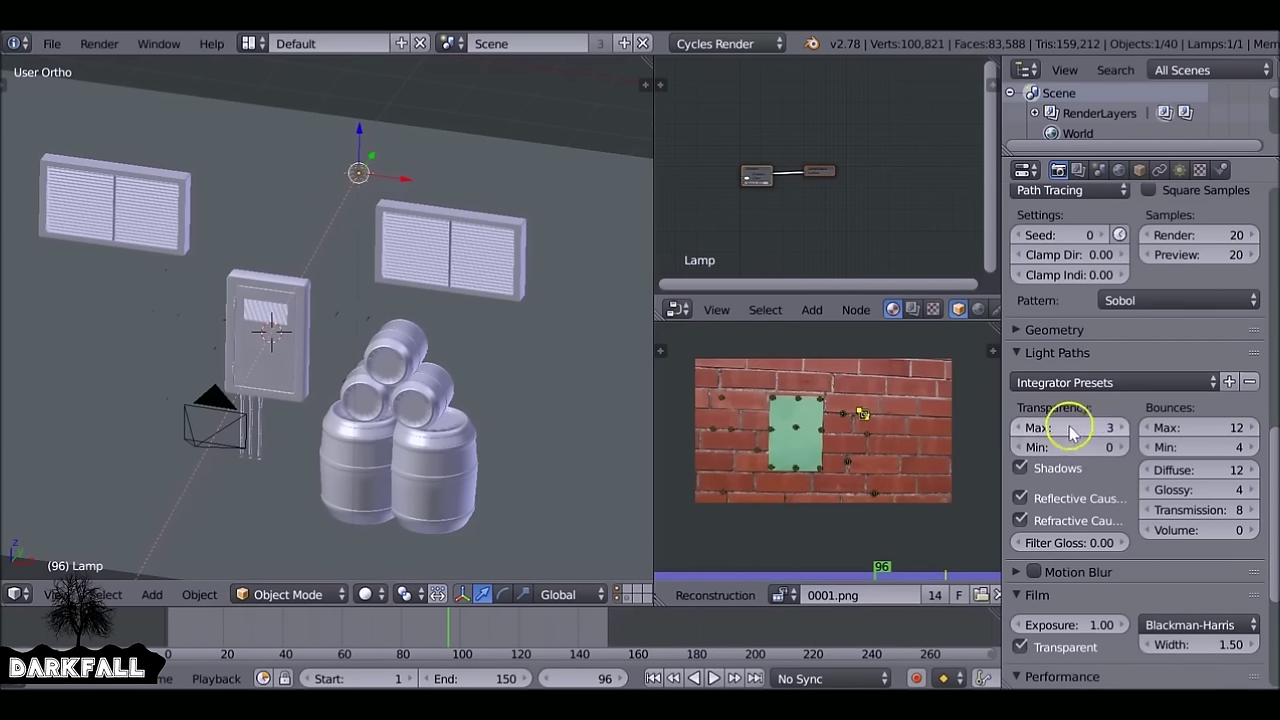
{"action": "middle_click_drag", "start_coordinate": [350, 400], "coordinate": [163, 340]}
{"action": "middle_click_drag", "start_coordinate": [151, 266], "coordinate": [149, 323]}
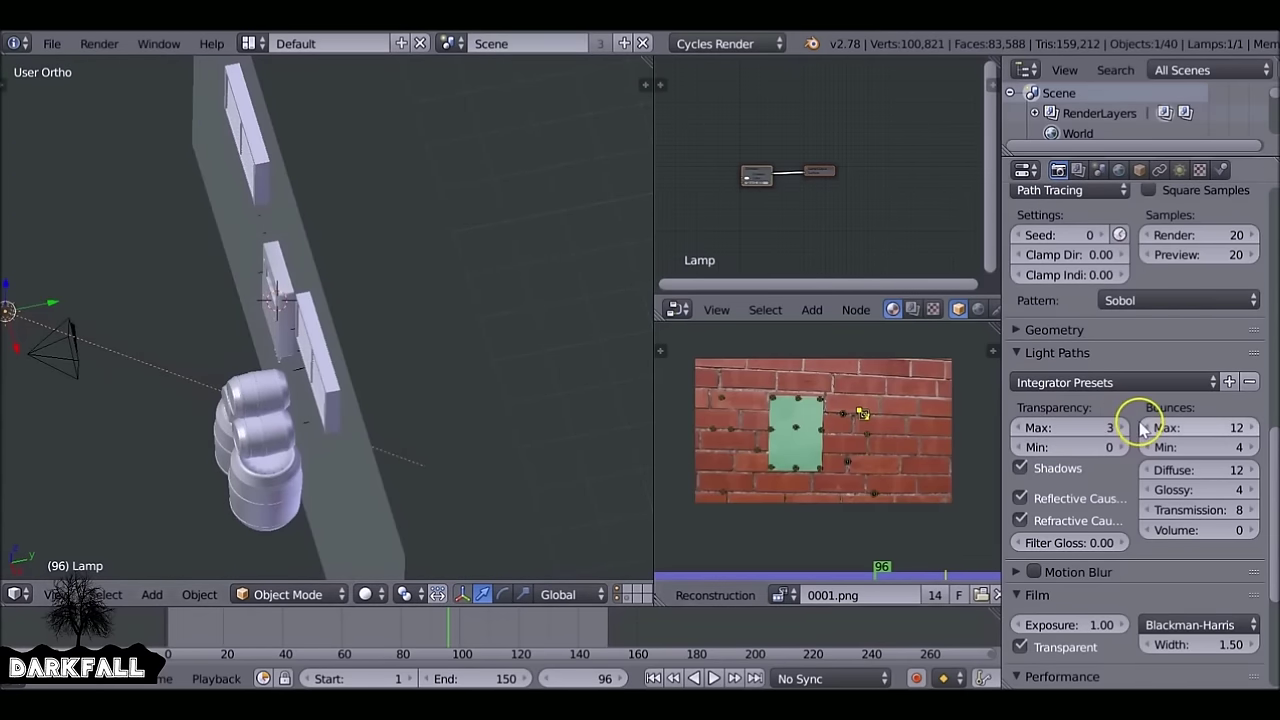
{"action": "key", "text": "KP_0"}
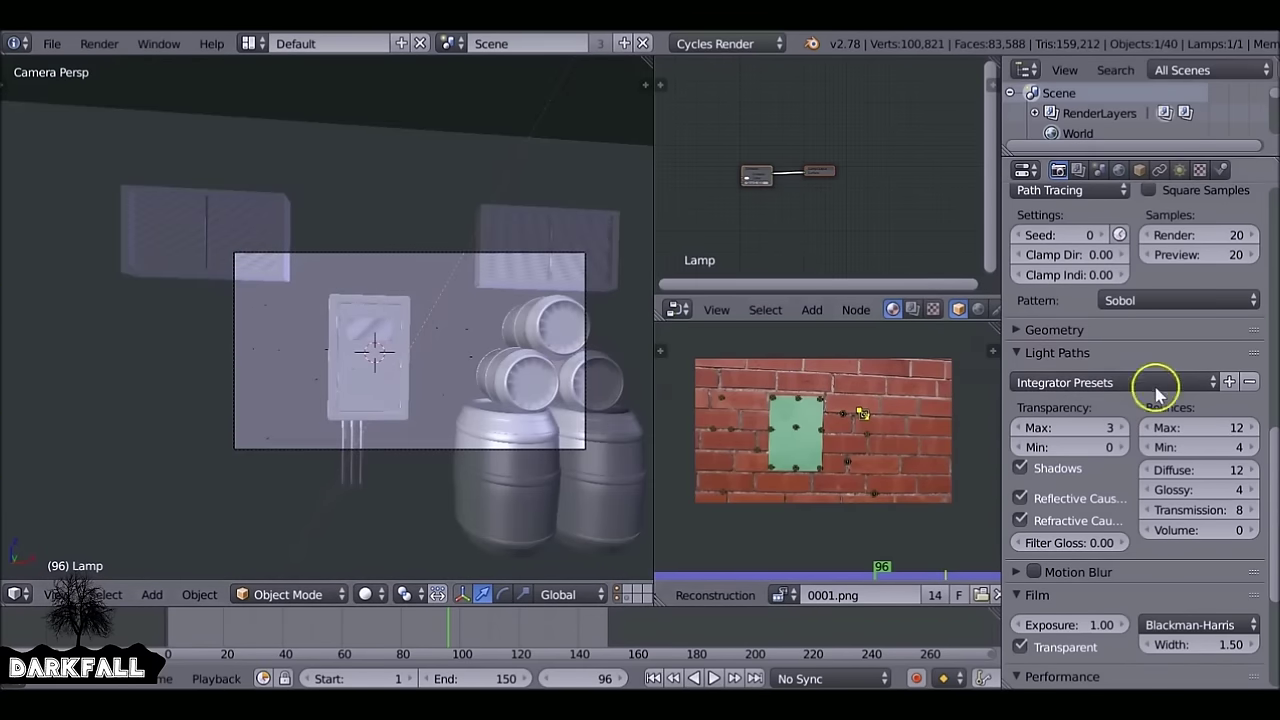
Set bounces to Max 6, Diffuse 6, Glossy 4 and Transmission 4, then return to the Render panel.
{"action": "left_click", "coordinate": [1209, 429]}
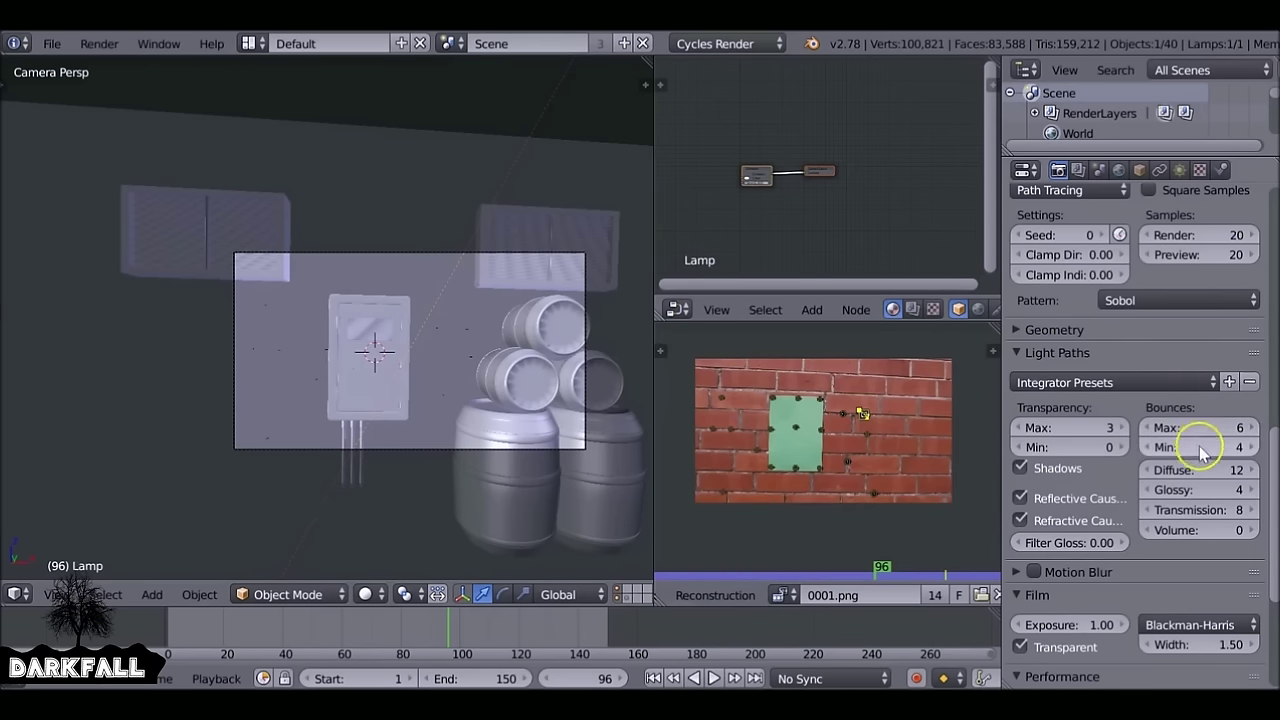
{"action": "left_click", "coordinate": [1198, 447]}
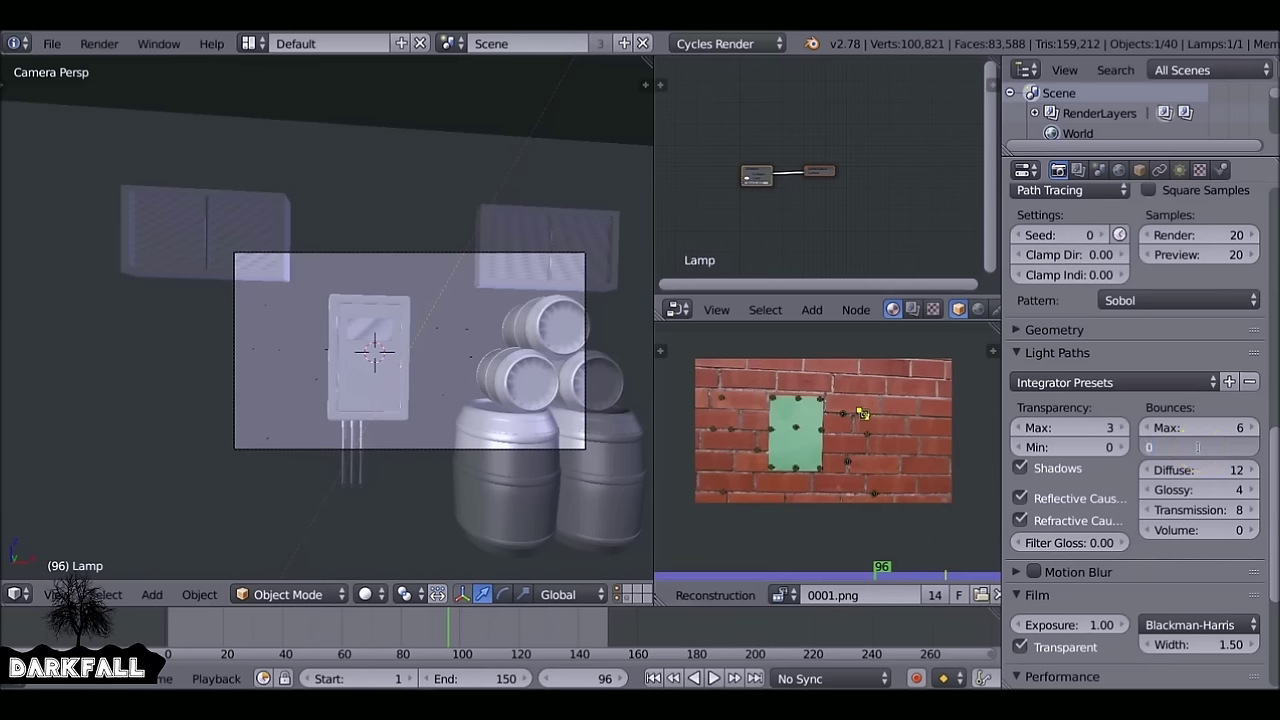
{"action": "left_click", "coordinate": [1173, 477]}
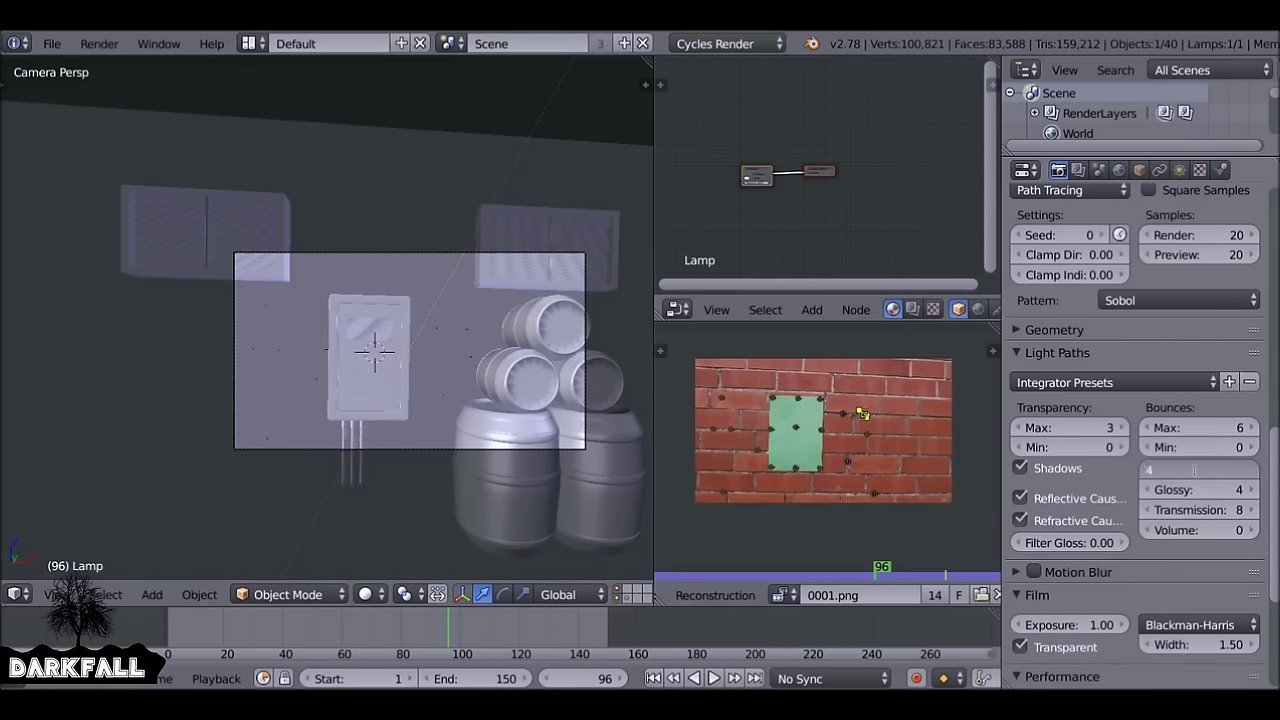
{"action": "key", "text": "Return"}
{"action": "left_click", "coordinate": [1199, 479]}
{"action": "left_click", "coordinate": [1200, 484]}
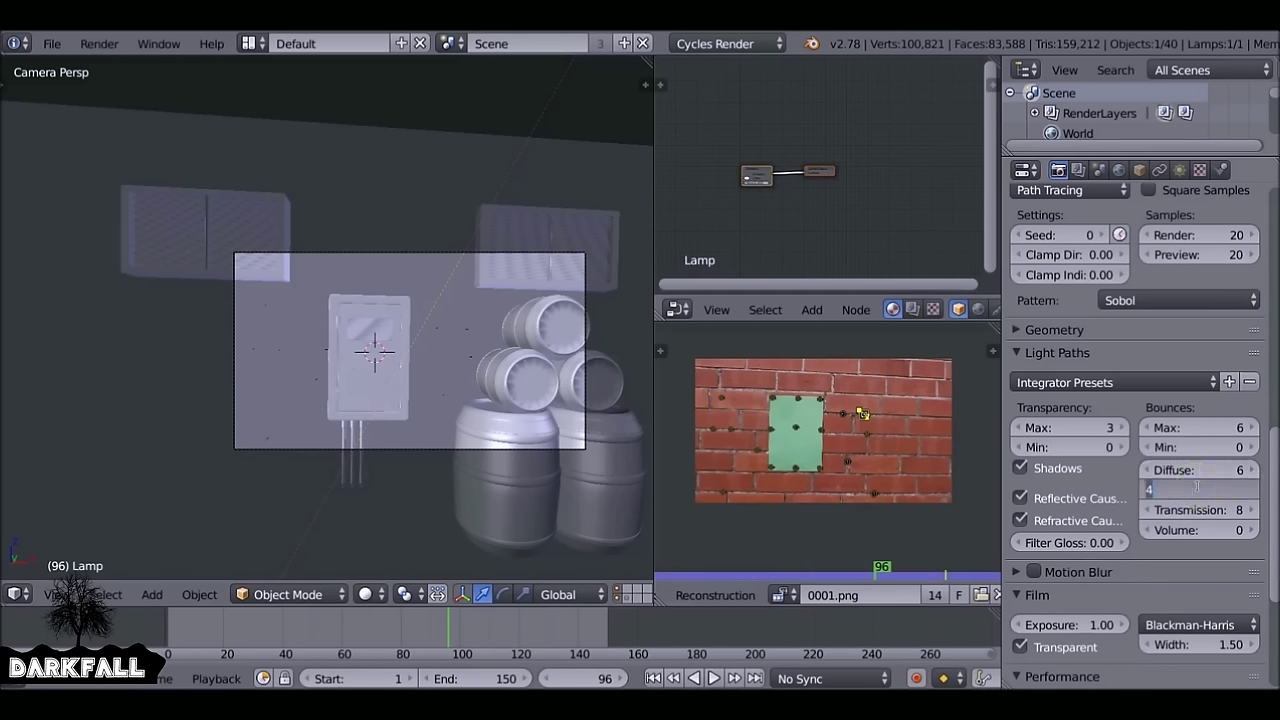
{"action": "left_click", "coordinate": [1201, 511]}
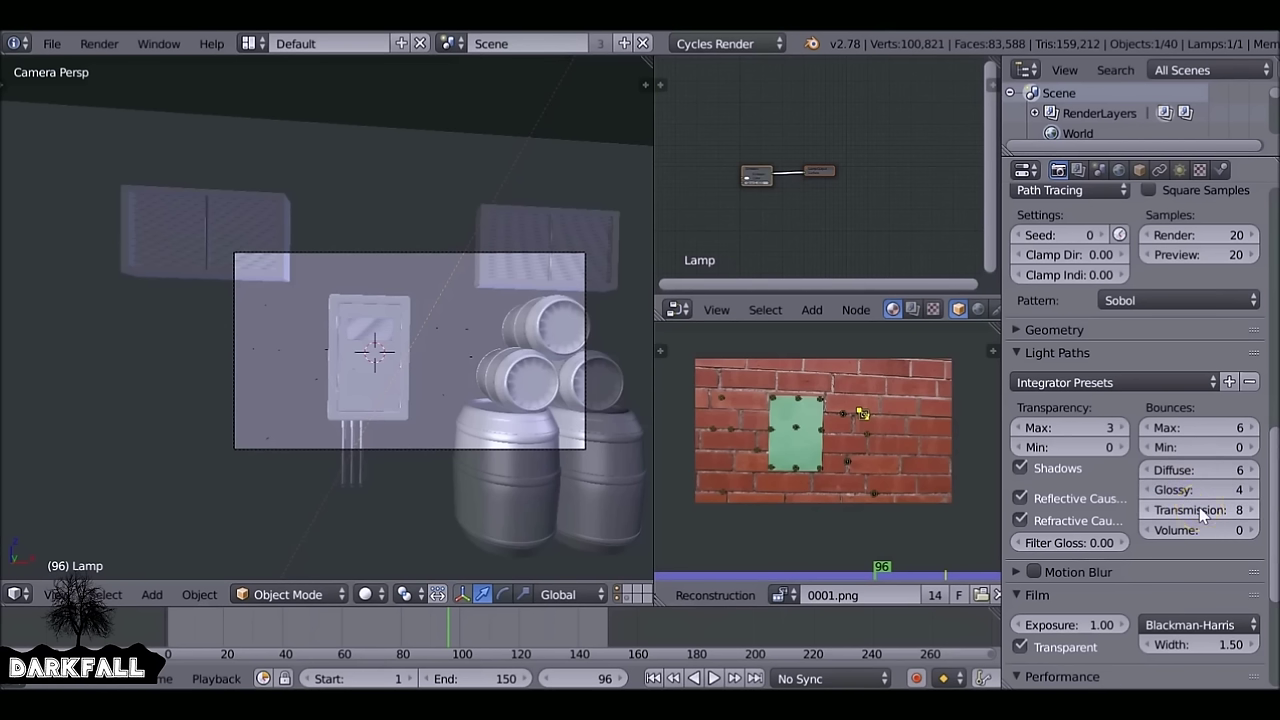
{"action": "left_click", "coordinate": [1201, 512]}
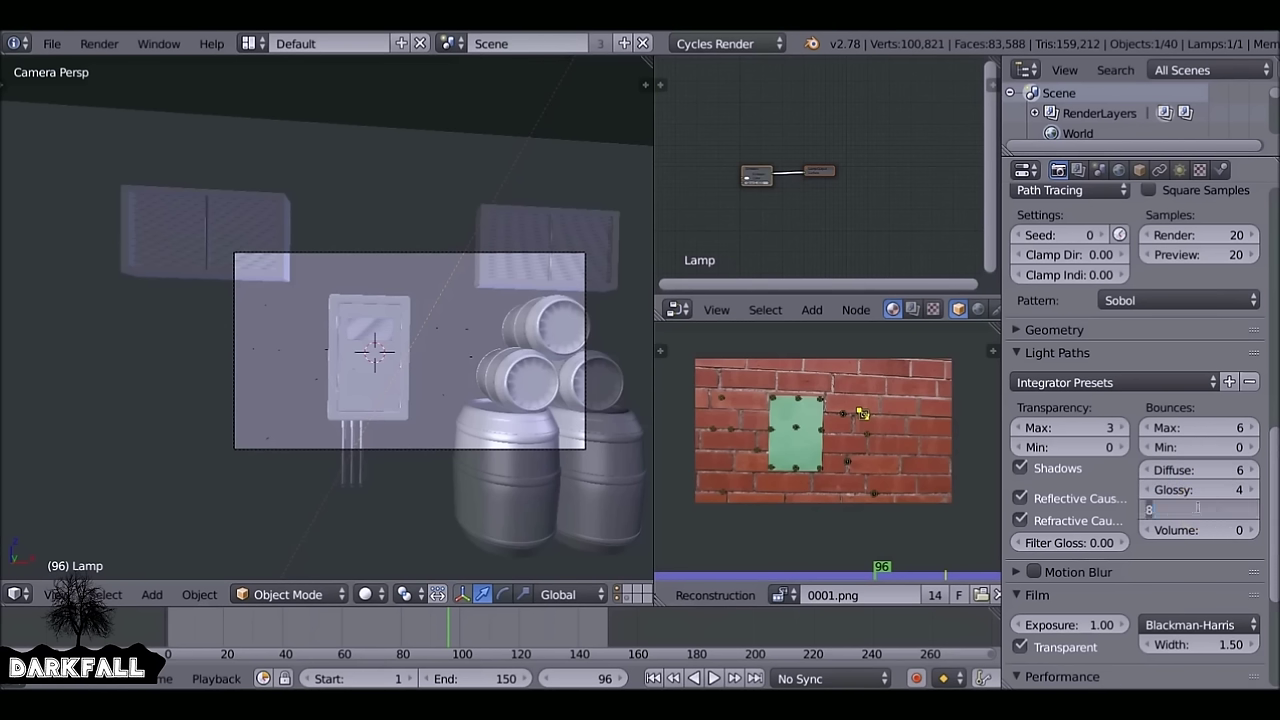
{"action": "left_click", "coordinate": [1200, 520]}
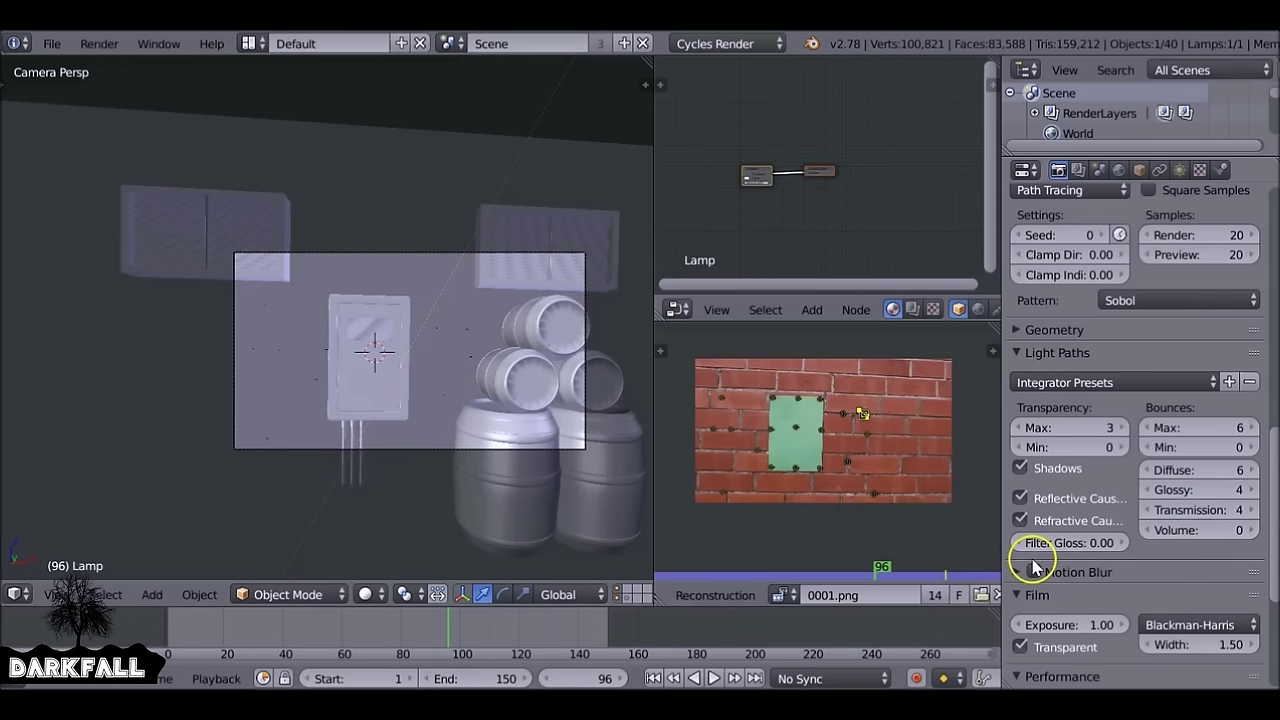
{"action": "scroll", "coordinate": [1230, 635], "scroll_direction": "down", "scroll_amount": 4}
{"action": "scroll", "coordinate": [1232, 643], "scroll_direction": "down", "scroll_amount": 2}
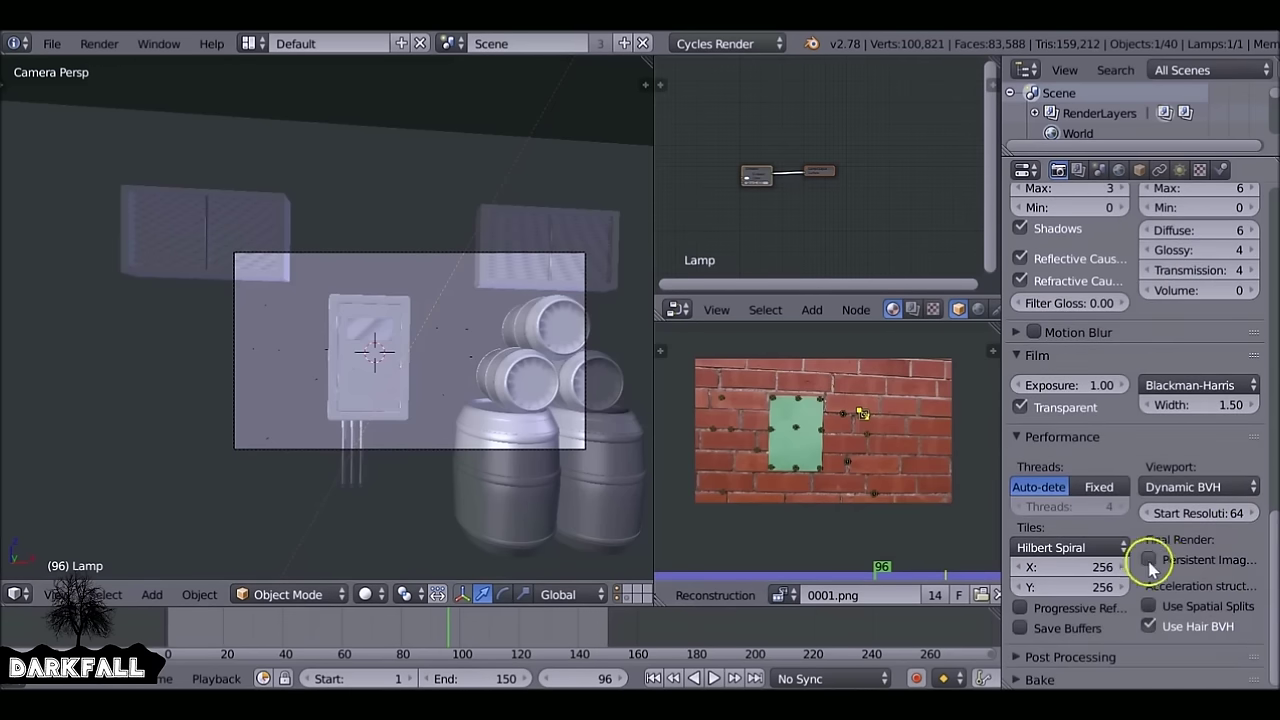
{"action": "scroll", "coordinate": [1160, 540], "scroll_direction": "up", "scroll_amount": 3}
{"action": "scroll", "coordinate": [1175, 563], "scroll_direction": "up", "scroll_amount": 2}
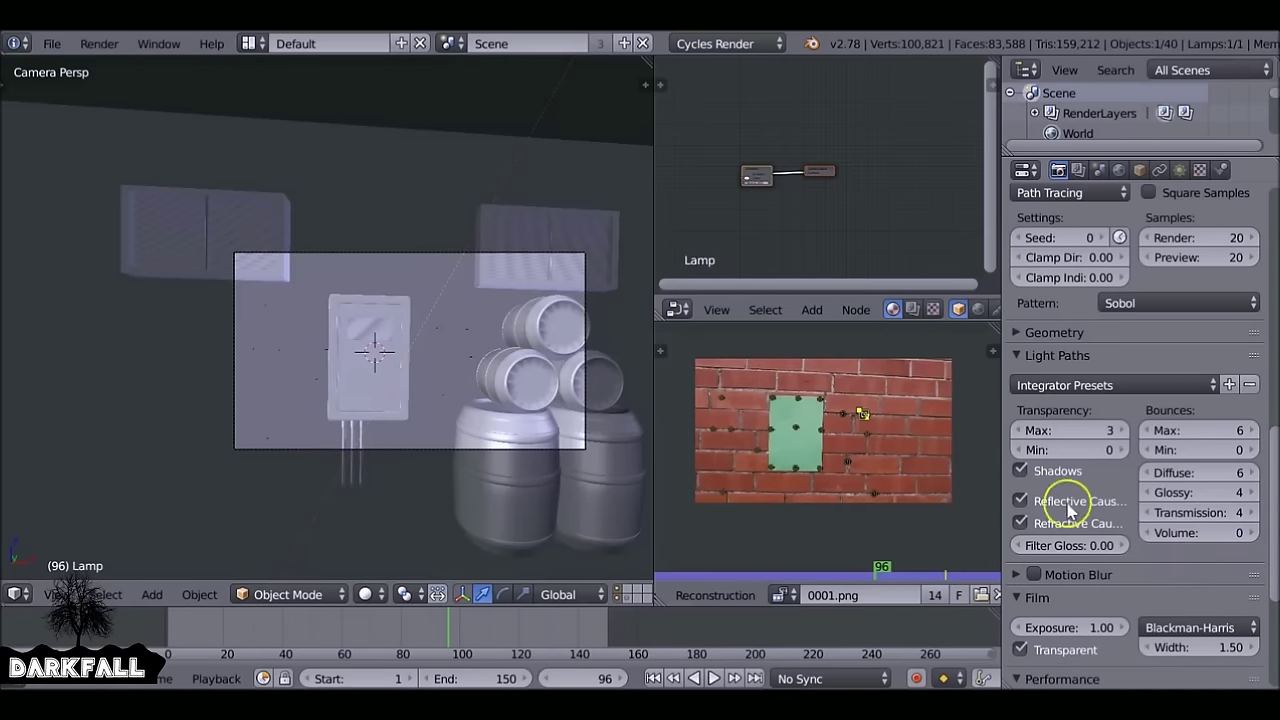
{"action": "scroll", "coordinate": [1106, 491], "scroll_direction": "up", "scroll_amount": 5}
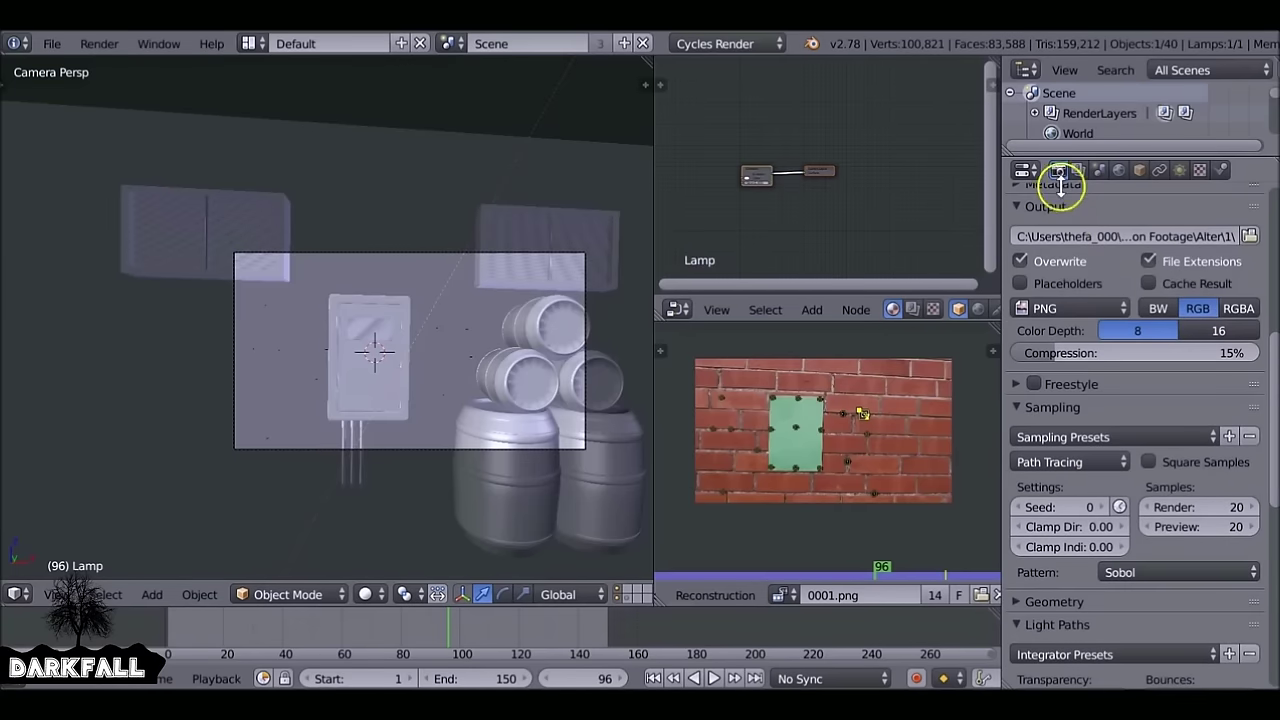
{"action": "scroll", "coordinate": [1058, 240], "scroll_direction": "up", "scroll_amount": 8}
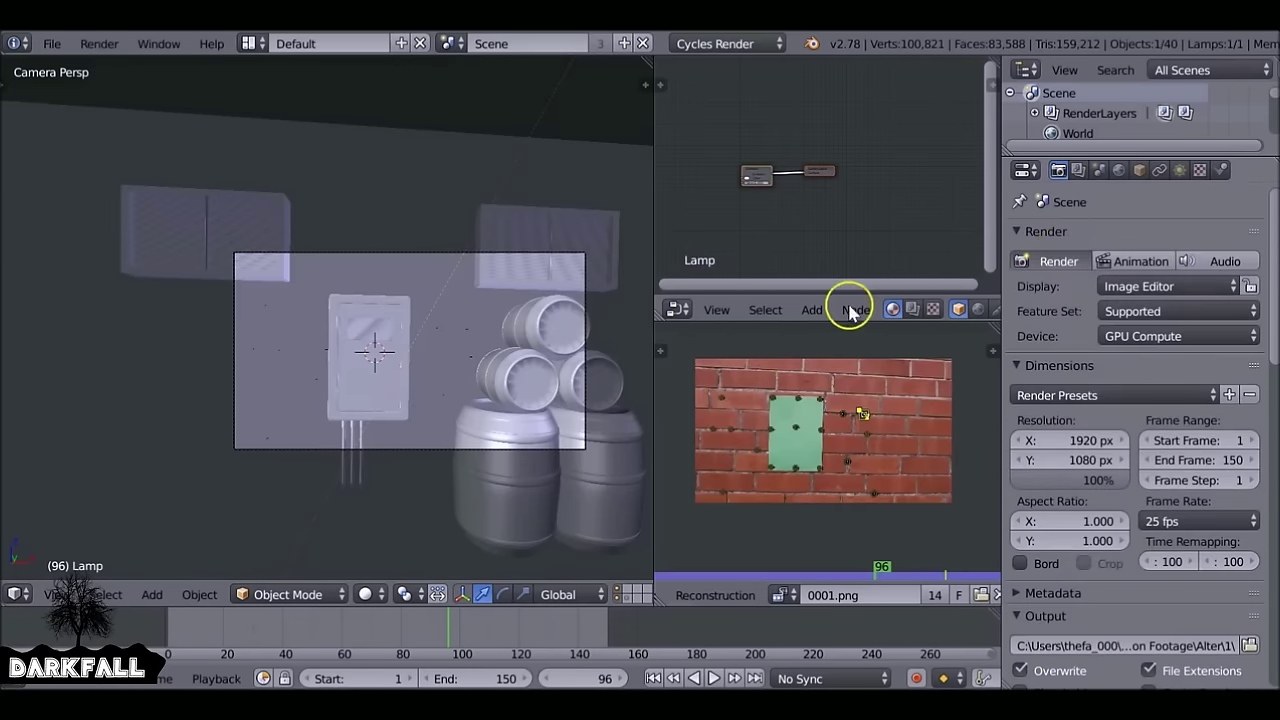
Render frame 96 on the GPU in 01:49.81, compare slots, and switch to empty Slot 3.
{"action": "key", "text": "F12"}
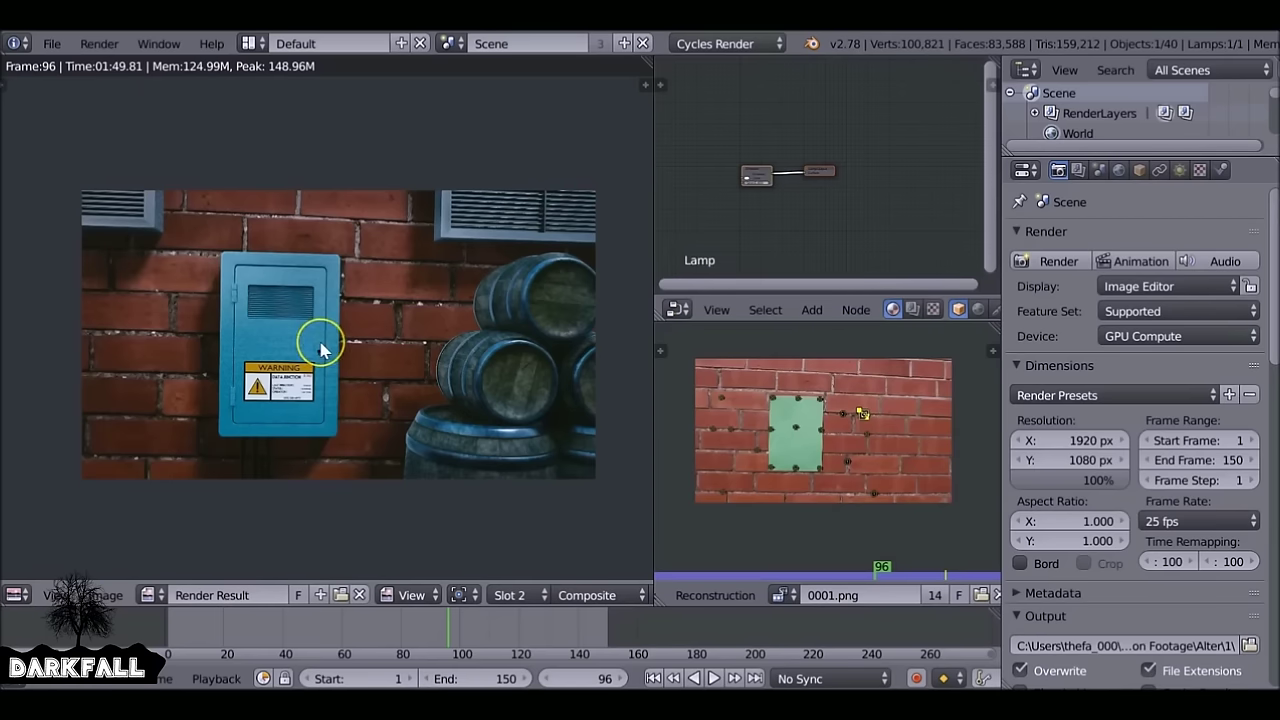
{"action": "key", "text": "j"}
{"action": "left_click", "coordinate": [115, 104]}
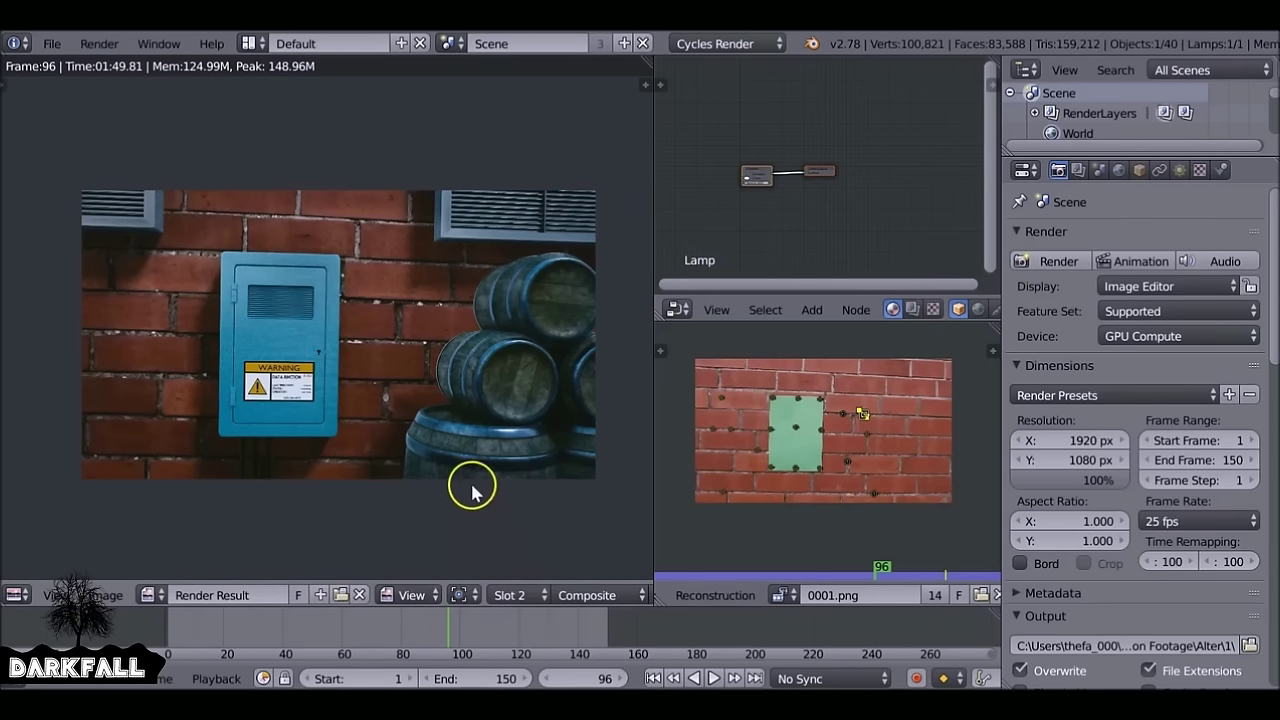
{"action": "key", "text": "j"}
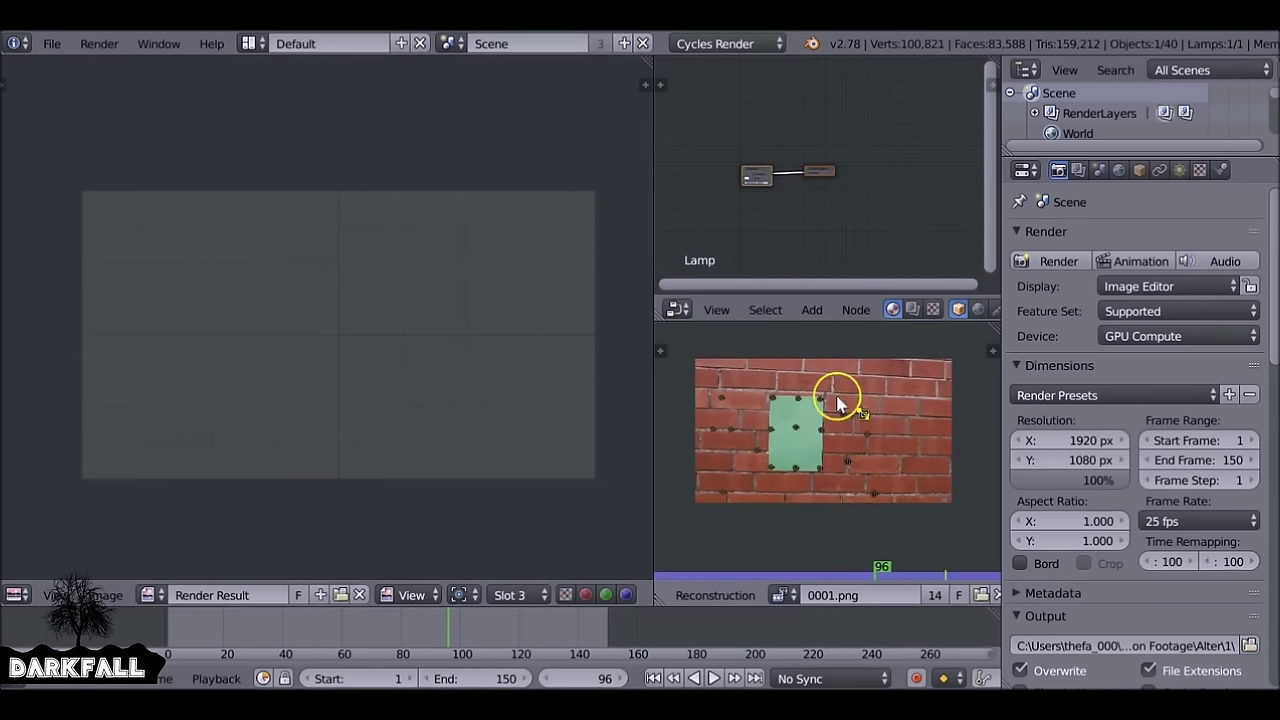
Enable the Render: Auto Tile Size add-on in User Preferences, found by searching 'auto'.
{"action": "scroll", "coordinate": [1100, 315], "scroll_direction": "down", "scroll_amount": 12}
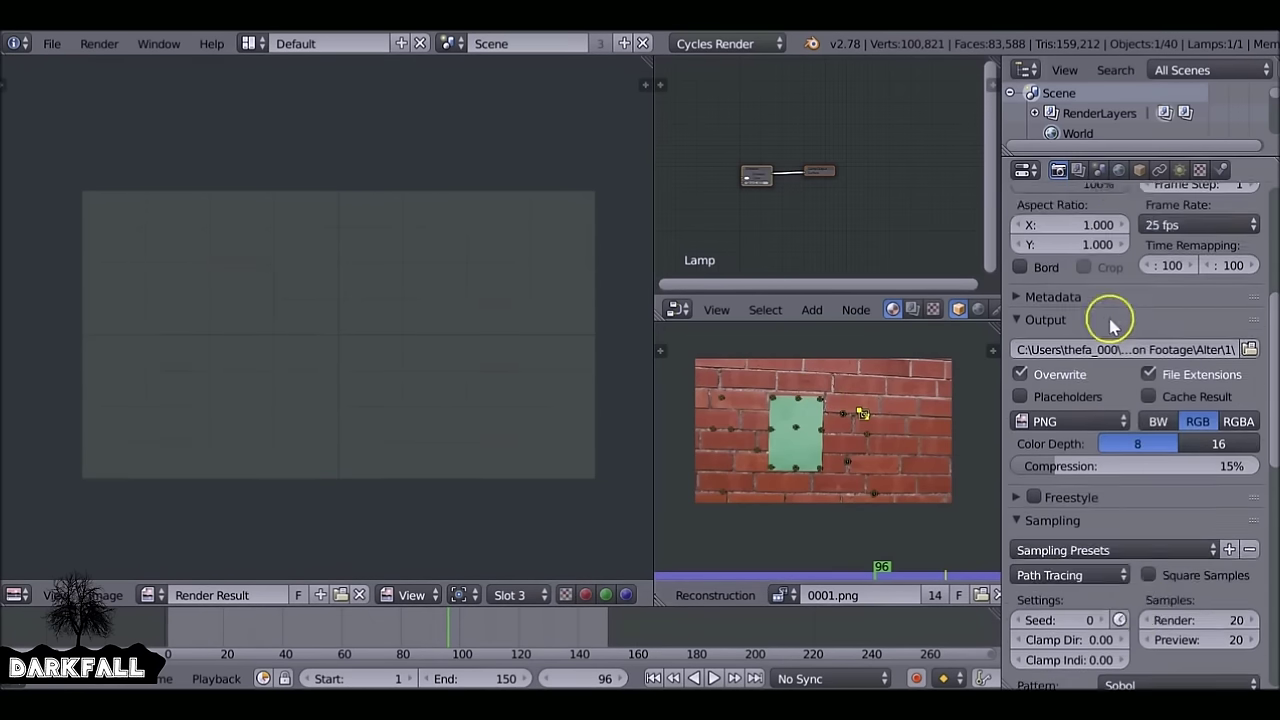
{"action": "scroll", "coordinate": [1135, 512], "scroll_direction": "down", "scroll_amount": 9}
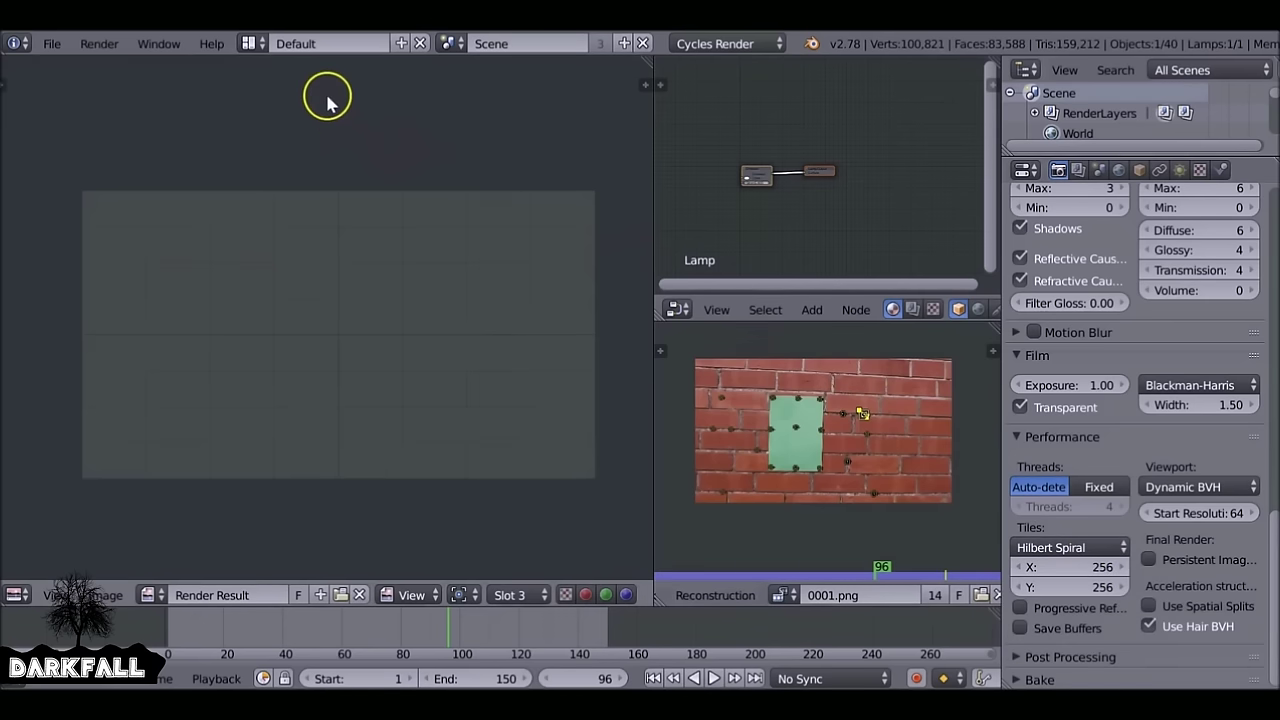
{"action": "left_click", "coordinate": [47, 44]}
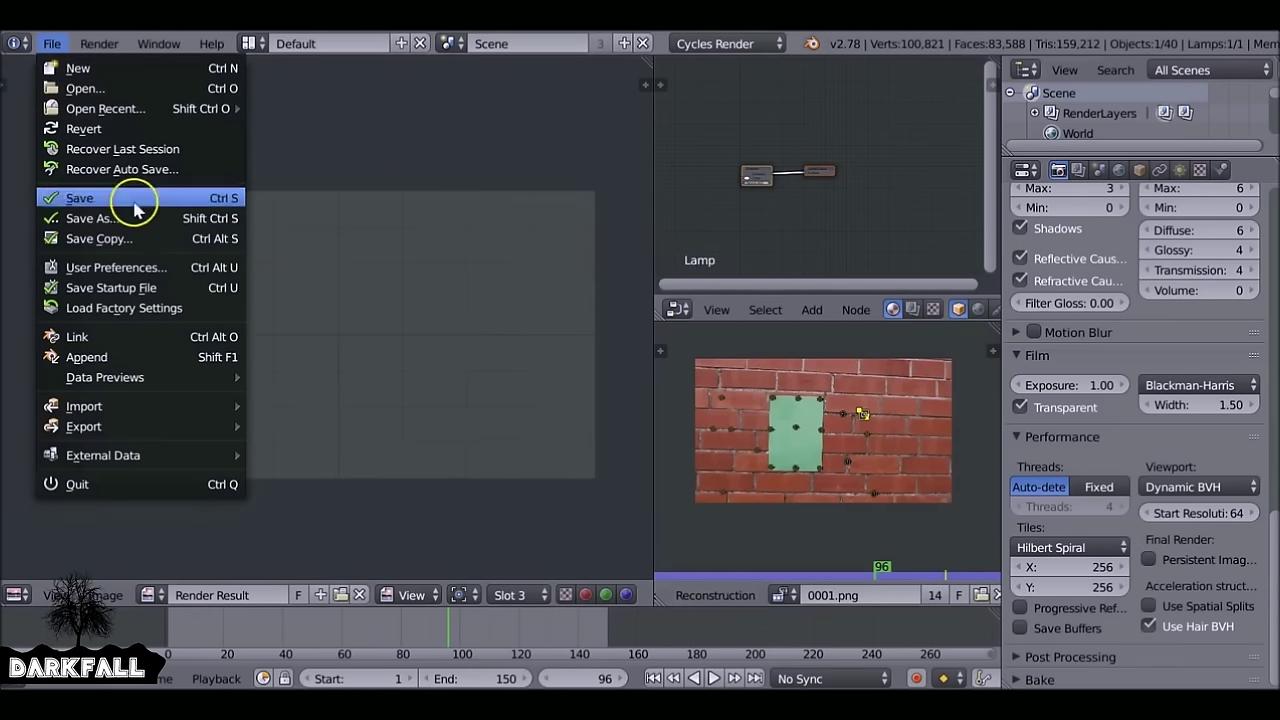
{"action": "left_click", "coordinate": [120, 267]}
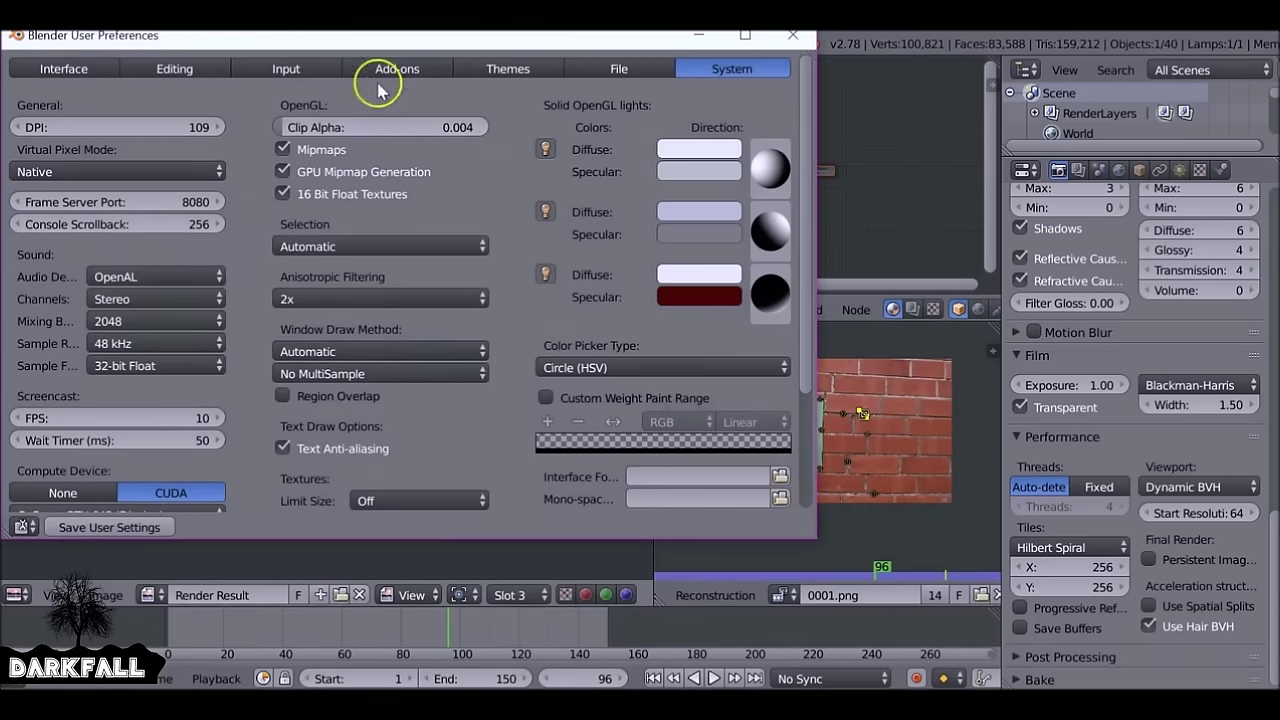
{"action": "left_click", "coordinate": [386, 68]}
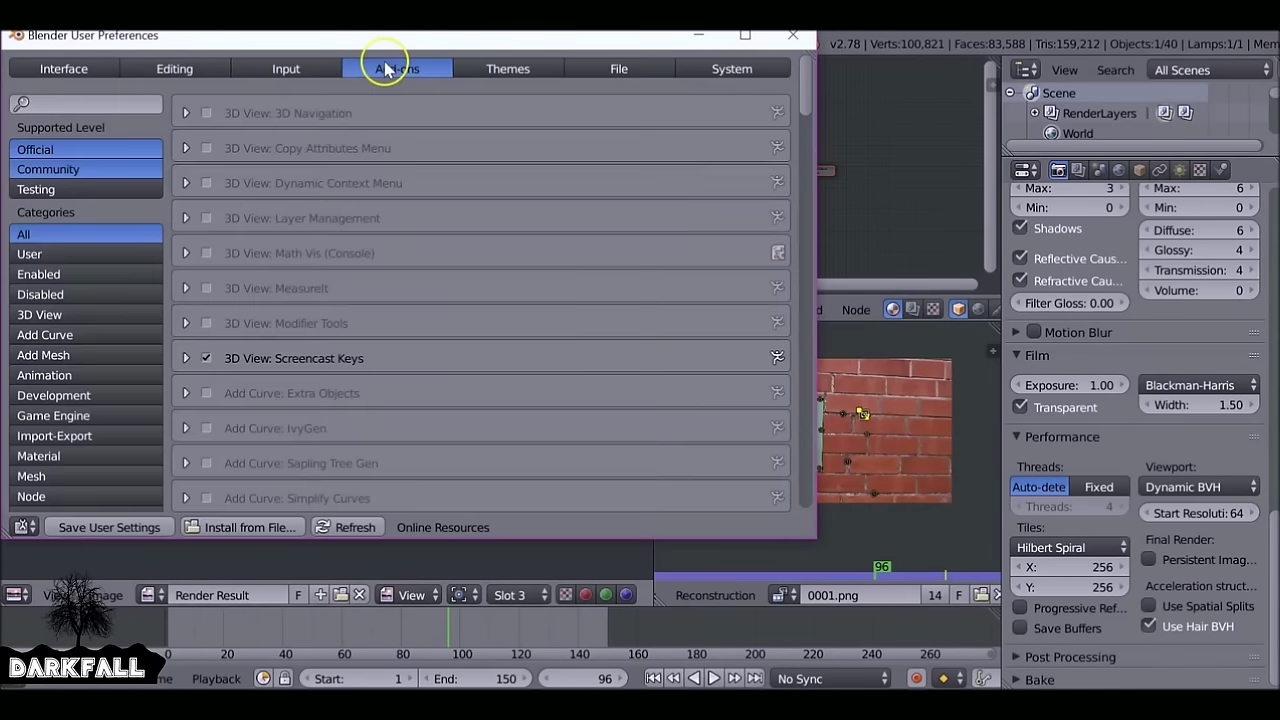
{"action": "left_click", "coordinate": [95, 103]}
{"action": "type", "text": "auto"}
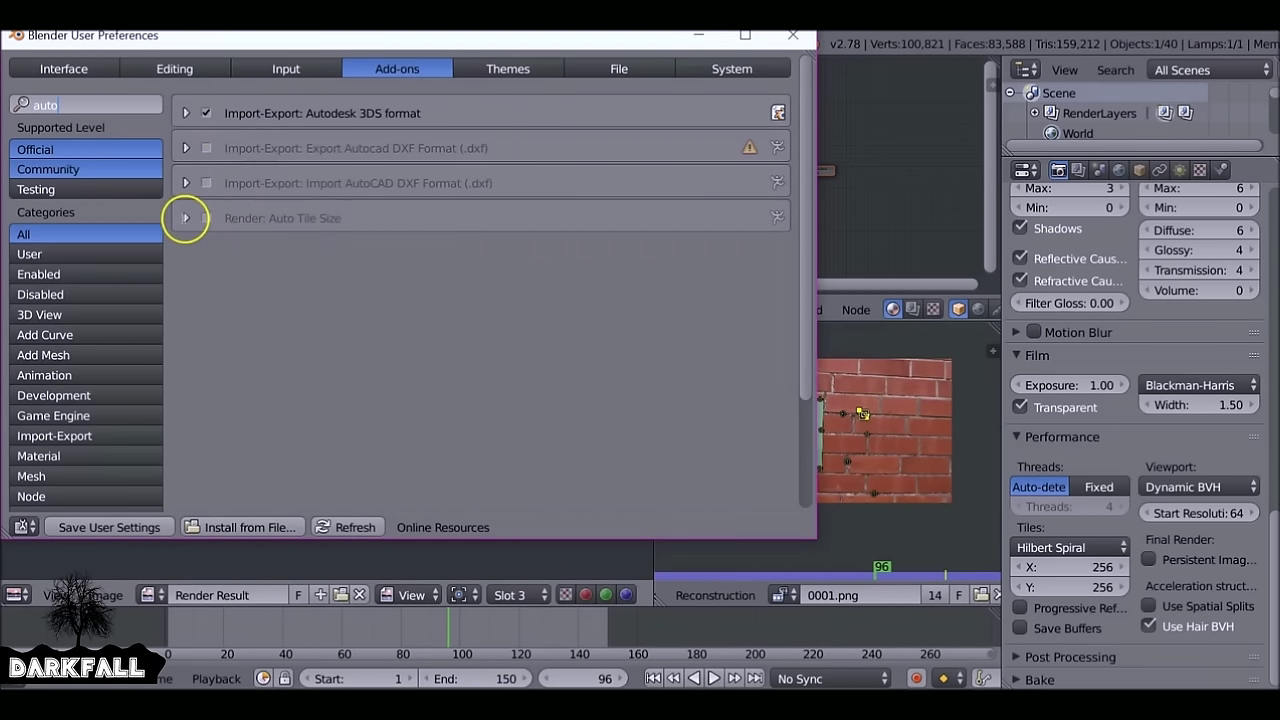
{"action": "left_click", "coordinate": [186, 218]}
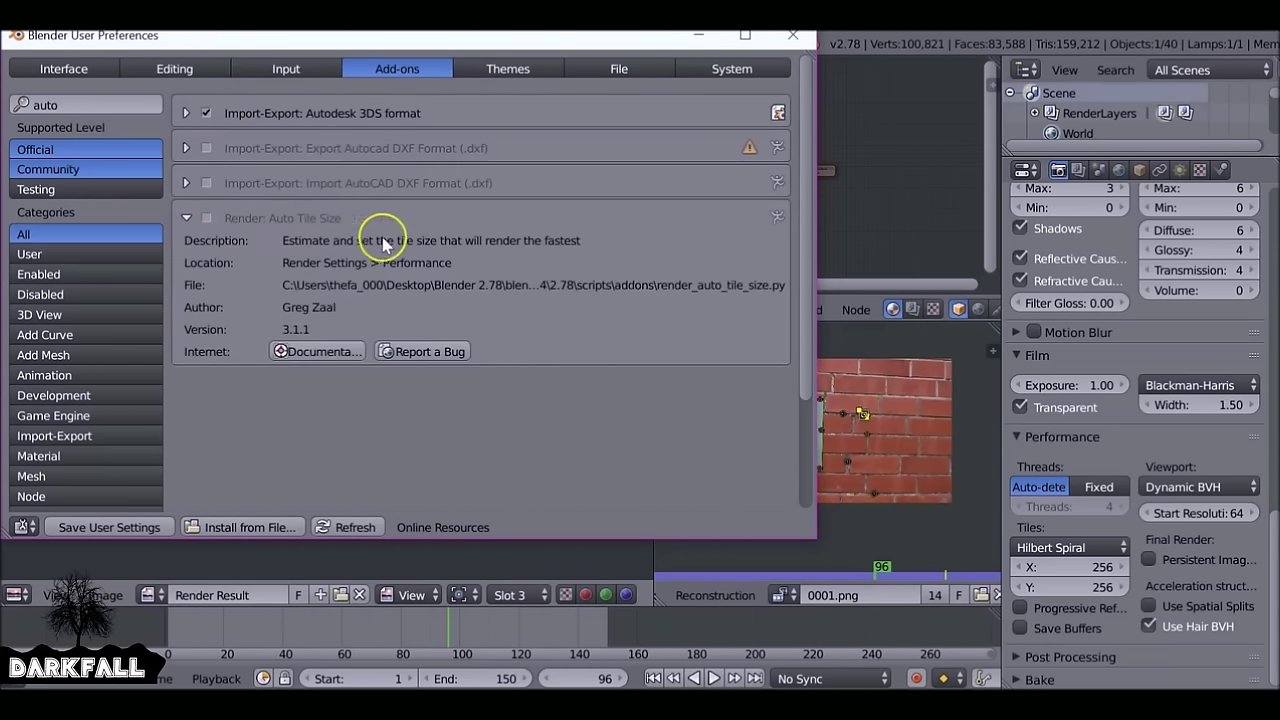
{"action": "left_click", "coordinate": [207, 219]}
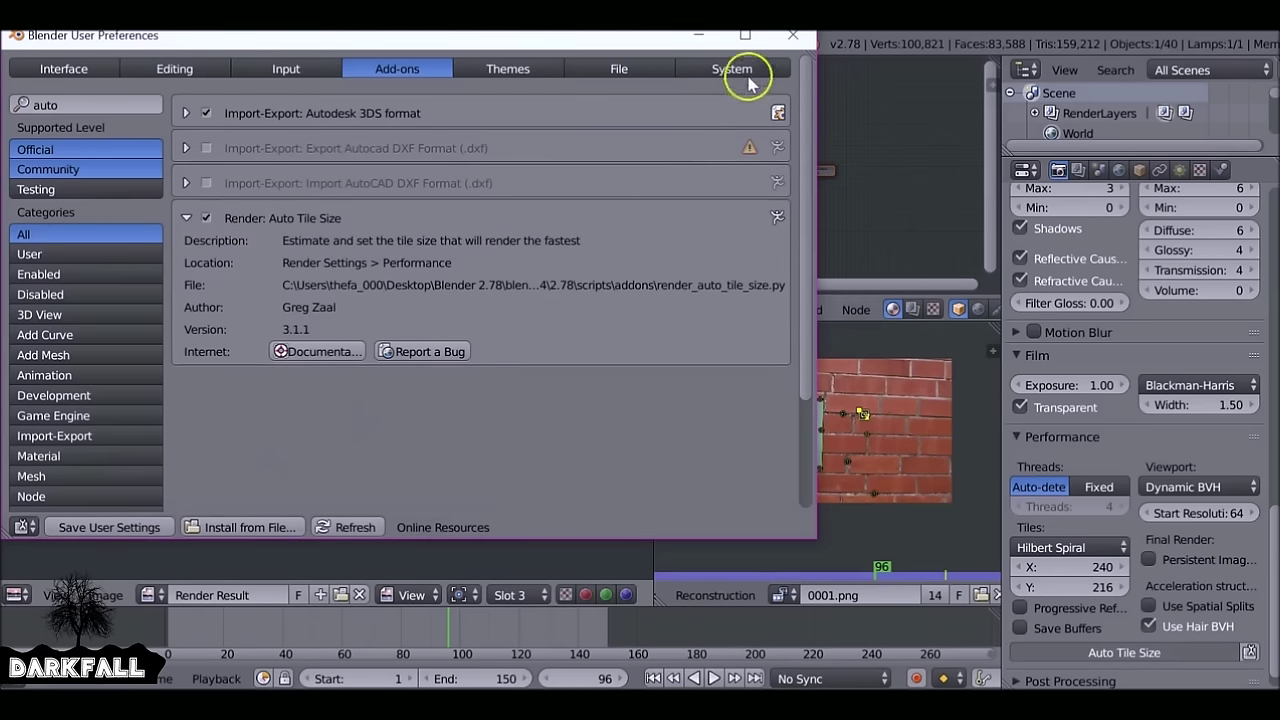
{"action": "left_click", "coordinate": [800, 34]}
{"action": "scroll", "coordinate": [1140, 510], "scroll_direction": "down", "scroll_amount": 1}
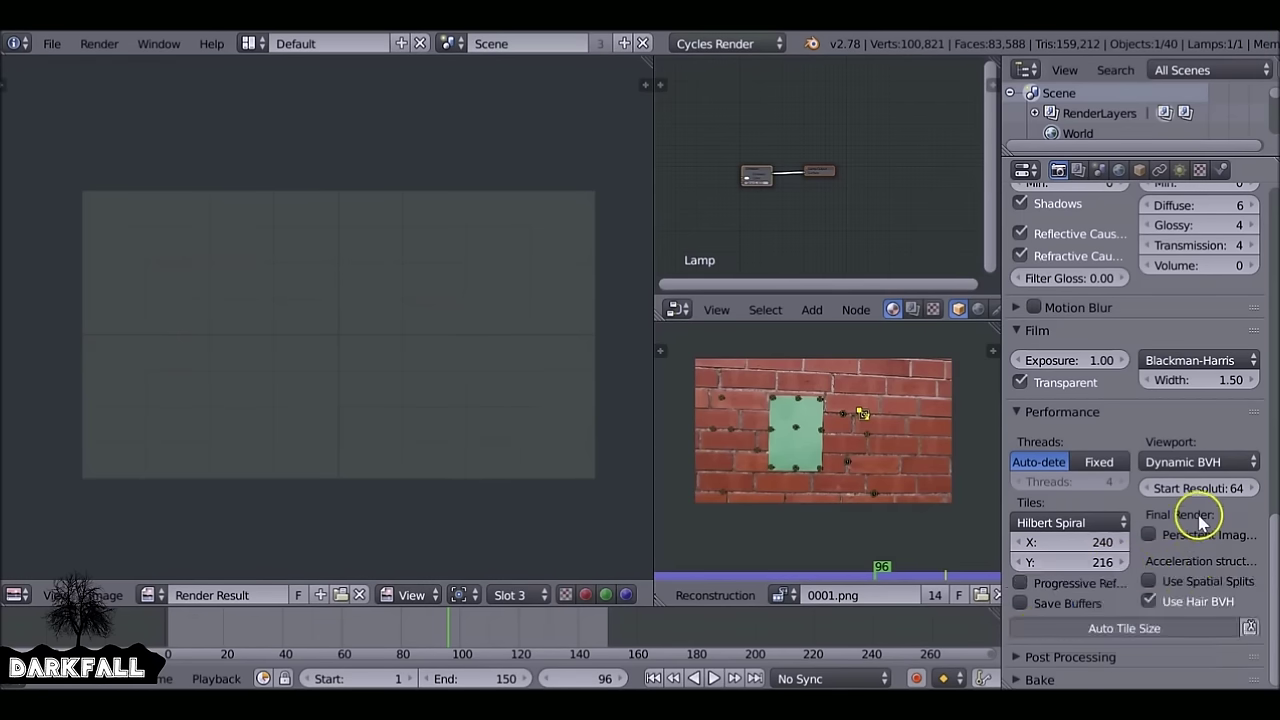
Render frame 96 with auto-sized tiles in 01:48.72 and compare against the previous slot.
{"action": "scroll", "coordinate": [1194, 514], "scroll_direction": "up", "scroll_amount": 15}
{"action": "scroll", "coordinate": [1110, 270], "scroll_direction": "up", "scroll_amount": 5}
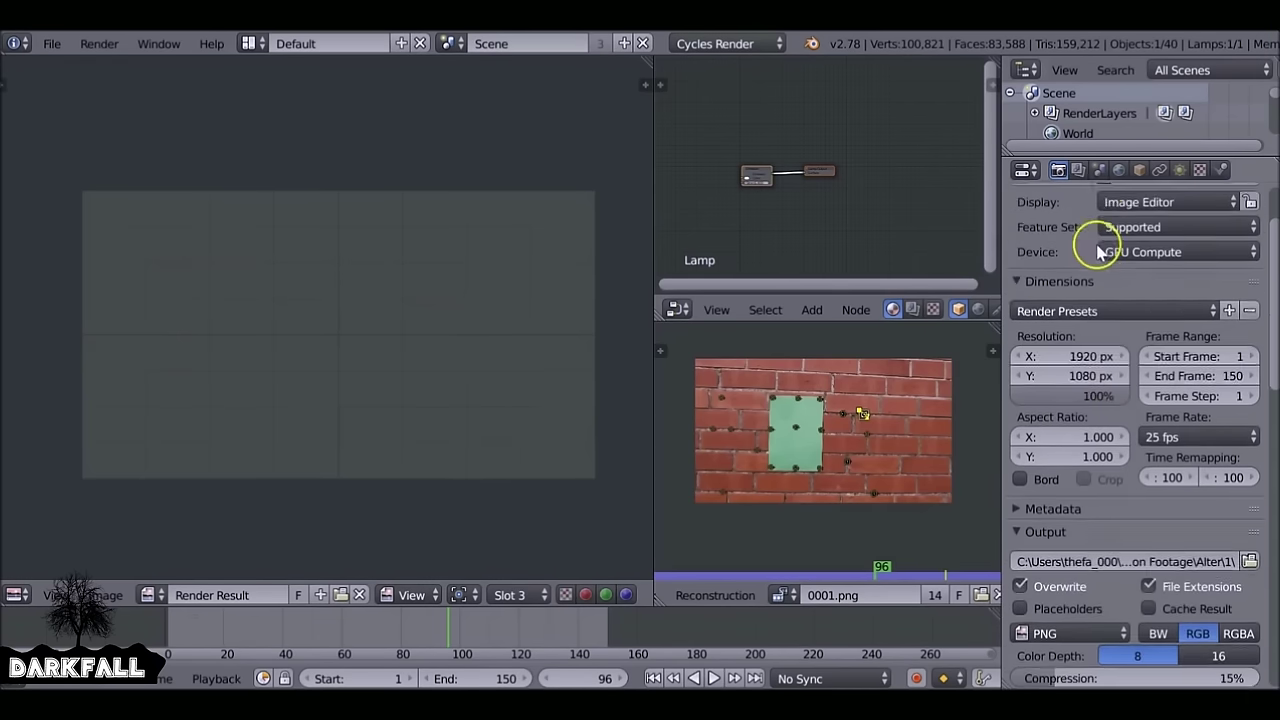
{"action": "left_click", "coordinate": [1058, 261]}
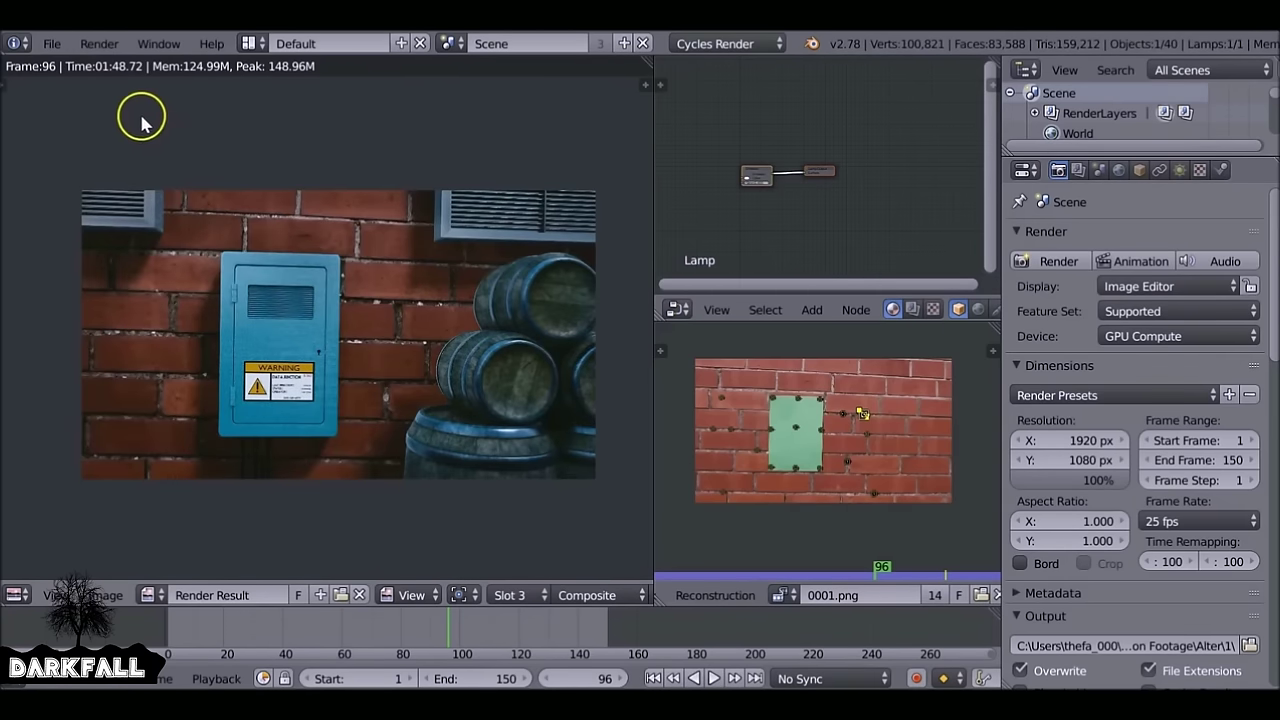
{"action": "key", "text": "j"}
{"action": "key", "text": "j"}
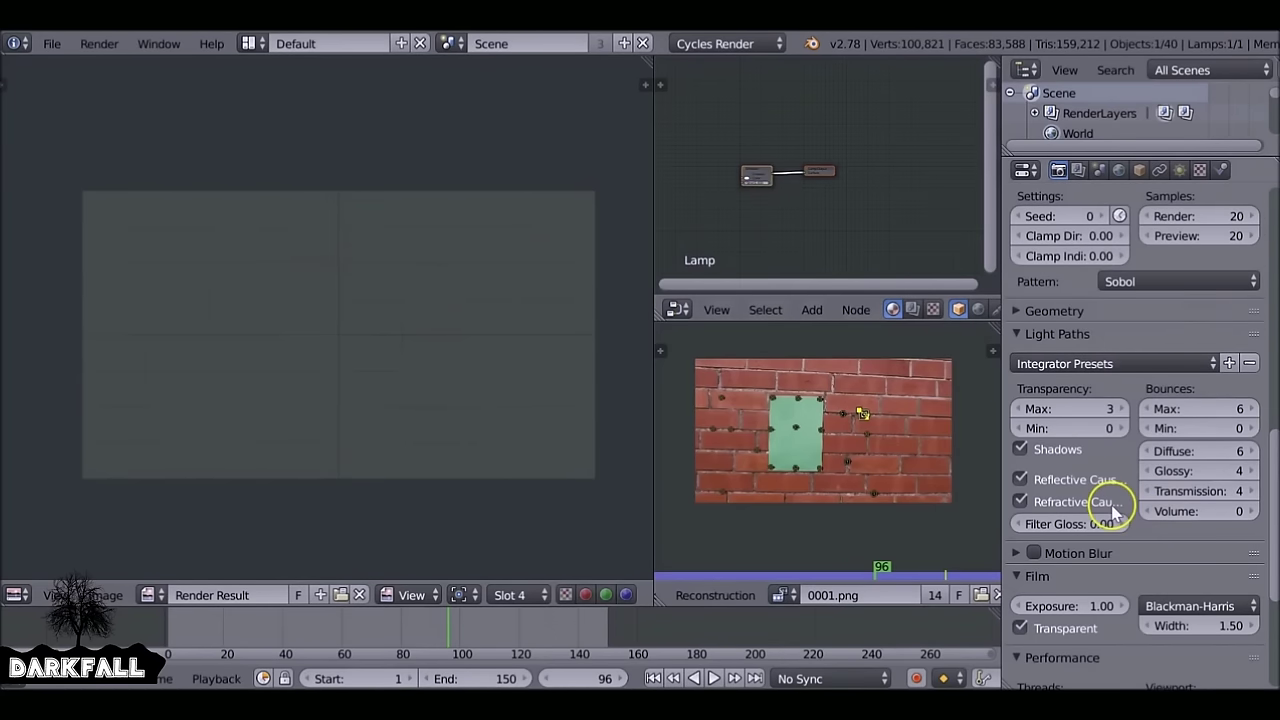
Turn off reflective and refractive caustics and re-render the frame, which finishes in 01:26.69.
{"action": "left_click", "coordinate": [1021, 501]}
{"action": "left_click", "coordinate": [1021, 479]}
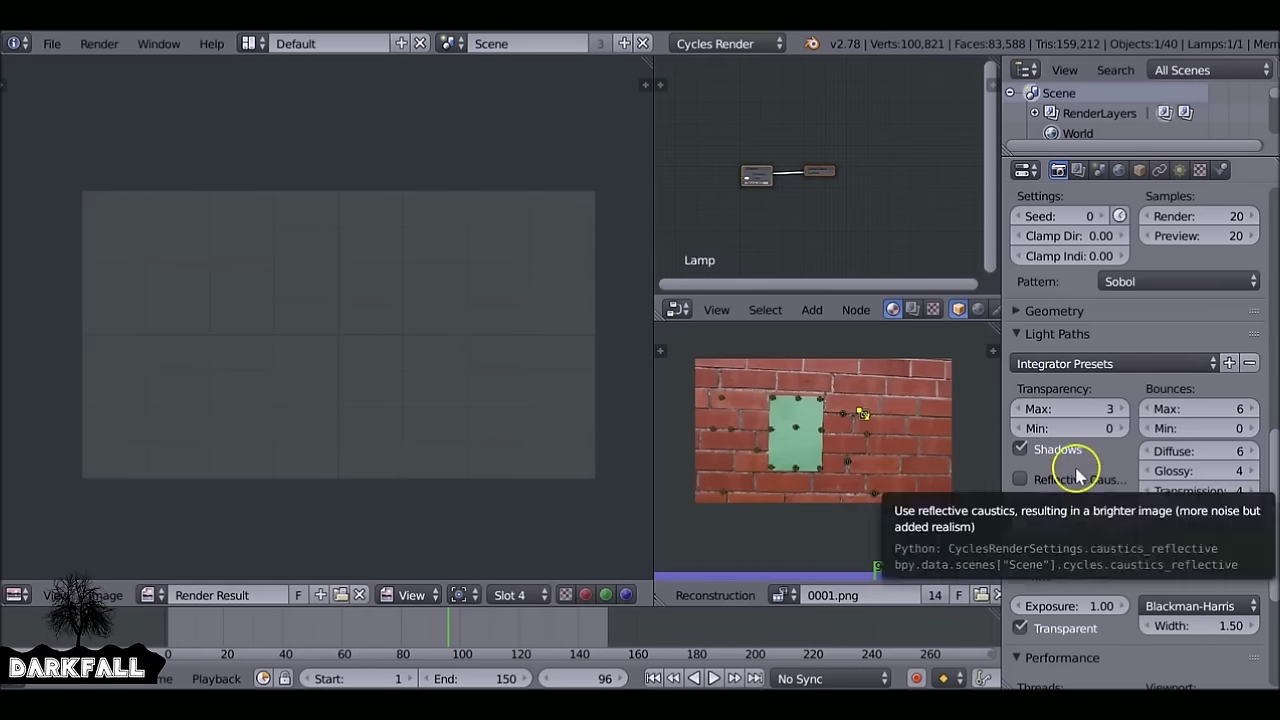
{"action": "scroll", "coordinate": [1075, 485], "scroll_direction": "up", "scroll_amount": 12}
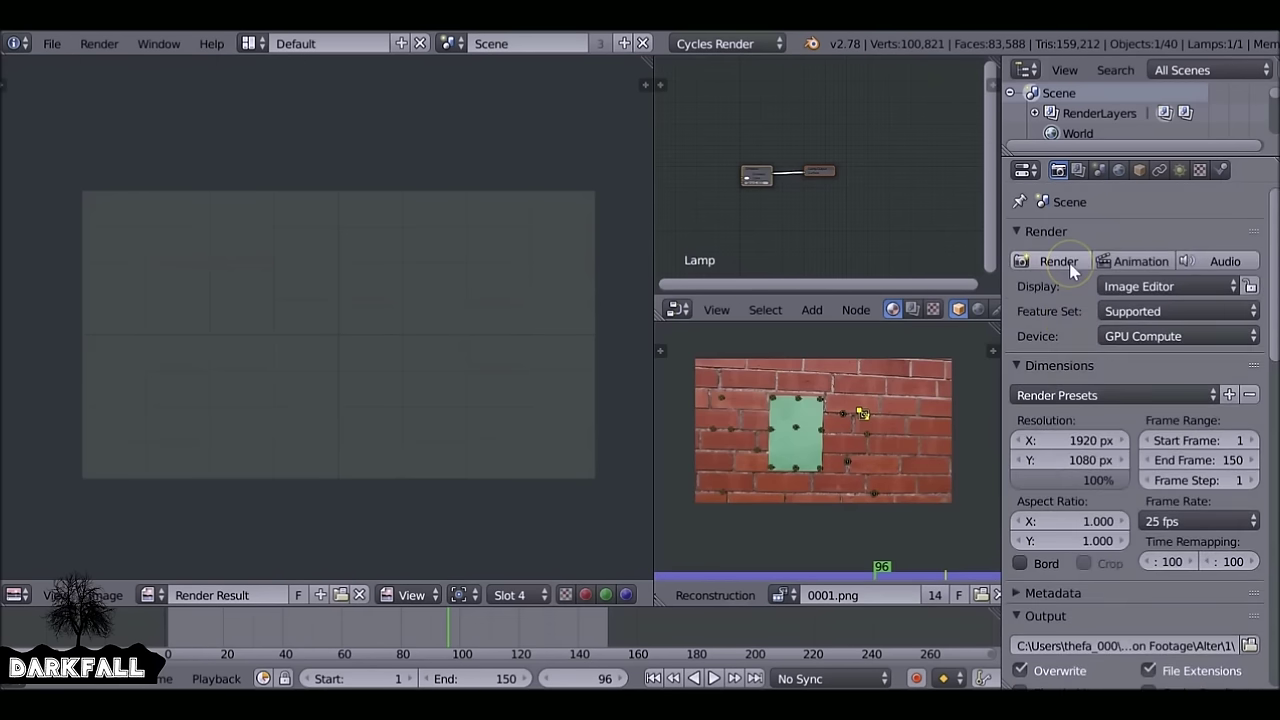
{"action": "left_click", "coordinate": [1070, 266]}
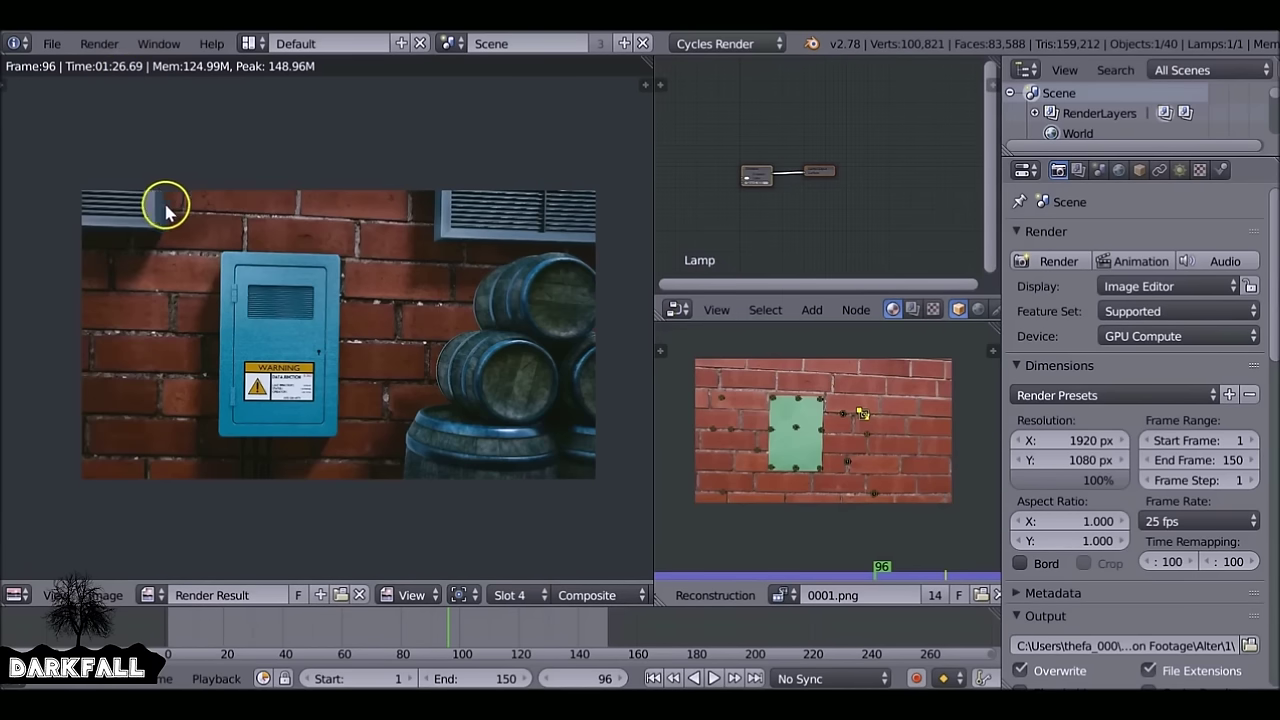
{"action": "key", "text": "j"}
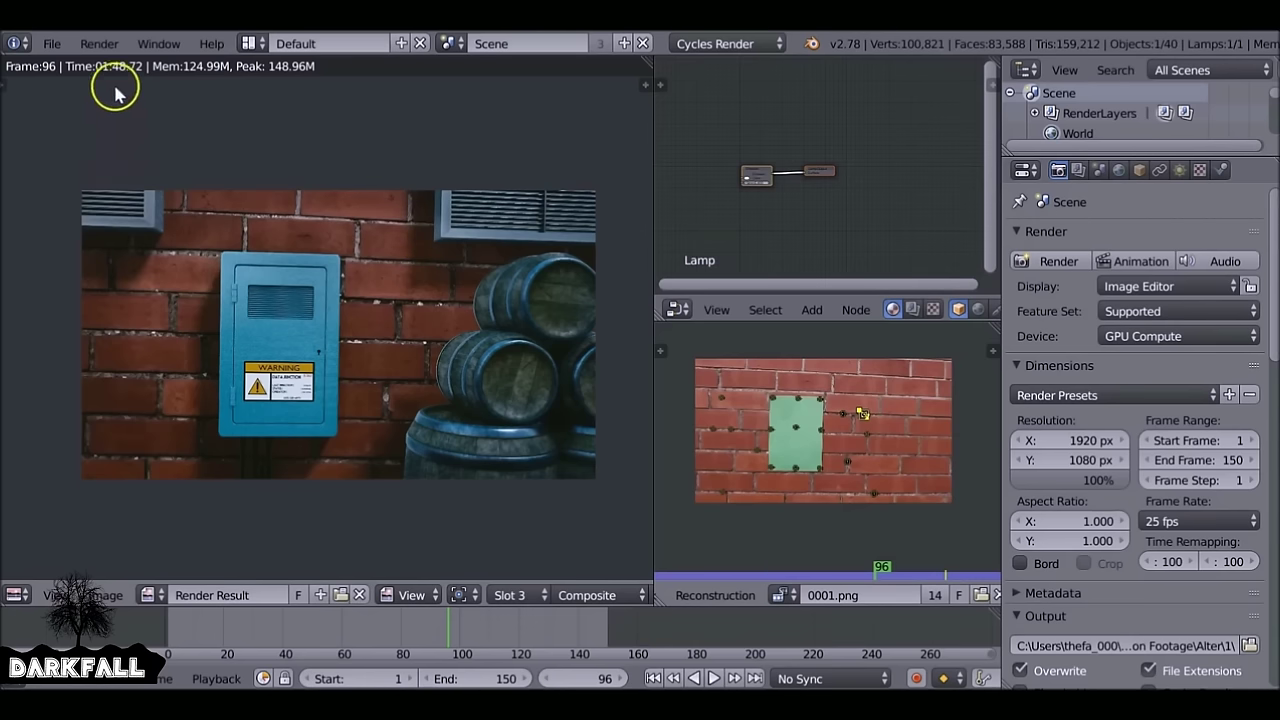
Compare the caustics-free render against the earlier slots, then leave empty Slot 5 active.
{"action": "key", "text": "j"}
{"action": "scroll", "coordinate": [180, 220], "scroll_direction": "up", "scroll_amount": 7}
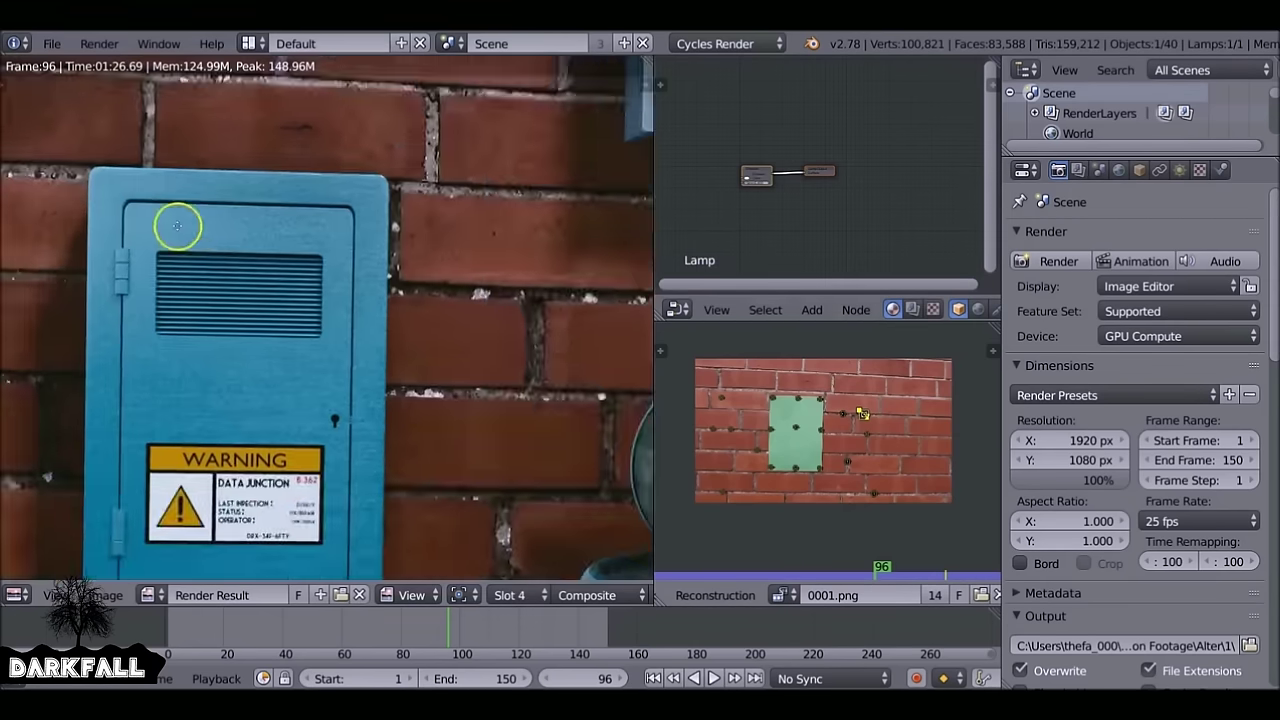
{"action": "scroll", "coordinate": [155, 229], "scroll_direction": "up", "scroll_amount": 2}
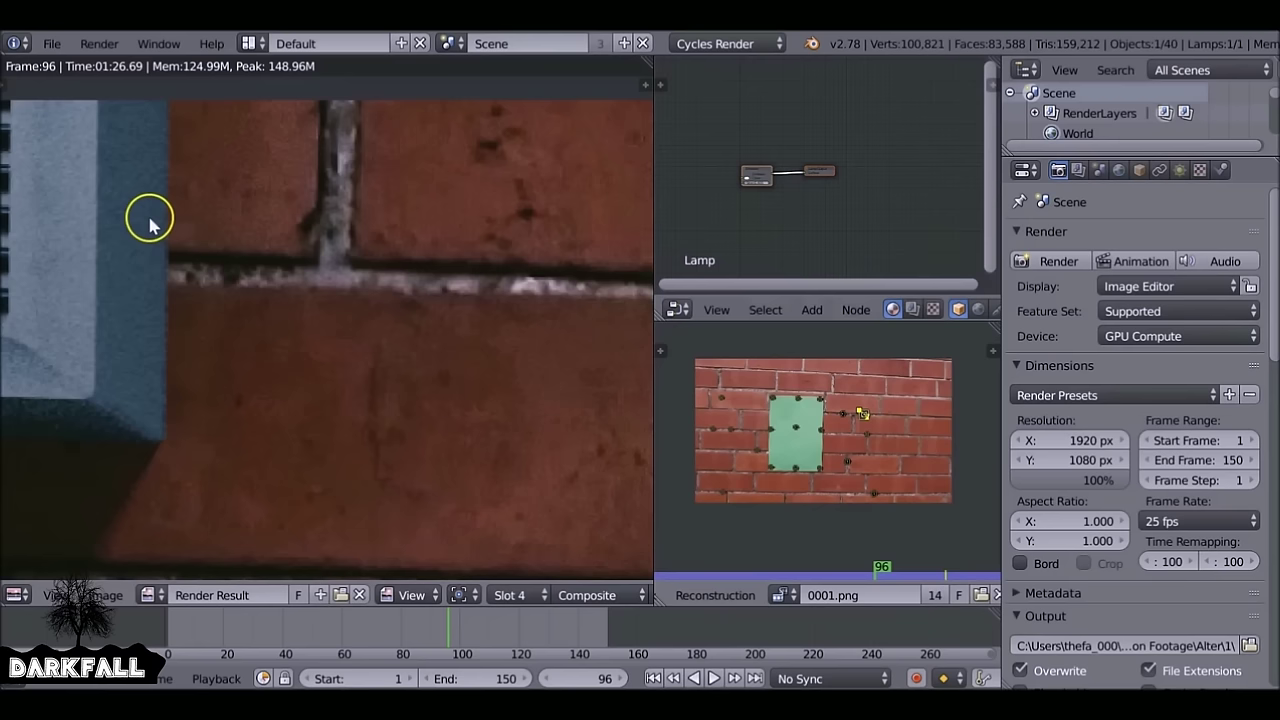
{"action": "key", "text": "j"}
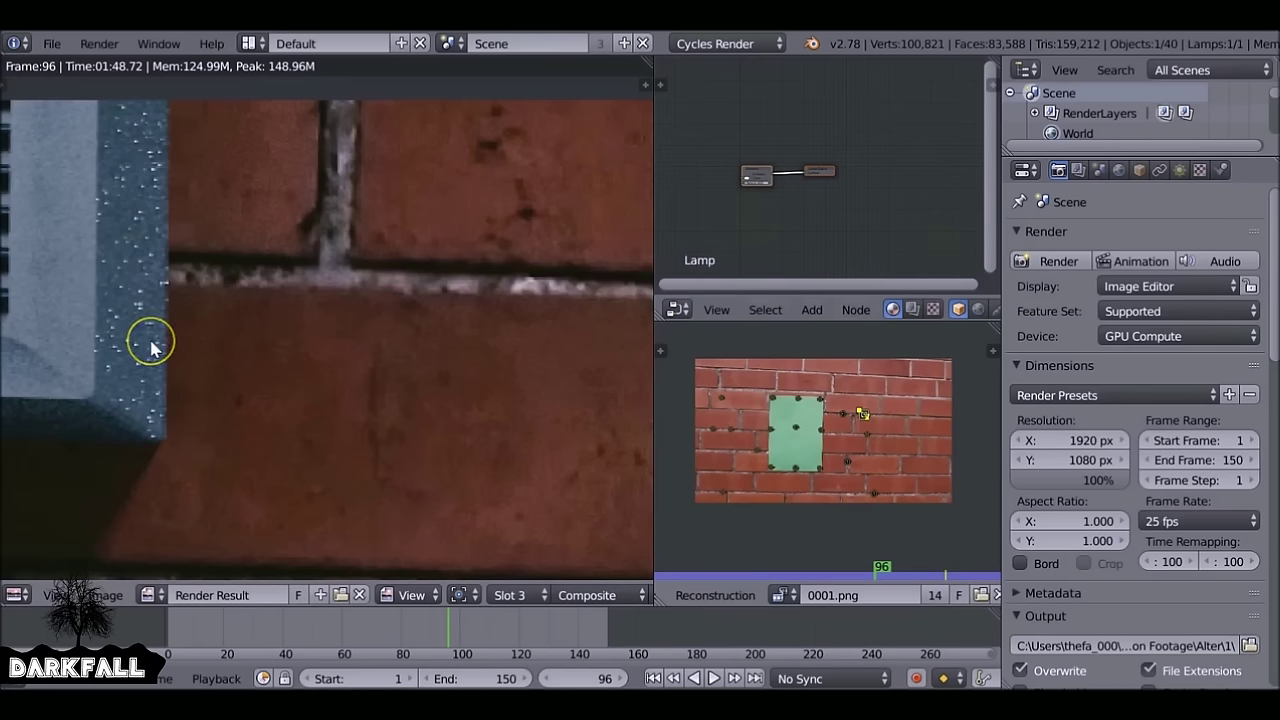
{"action": "key", "text": "j"}
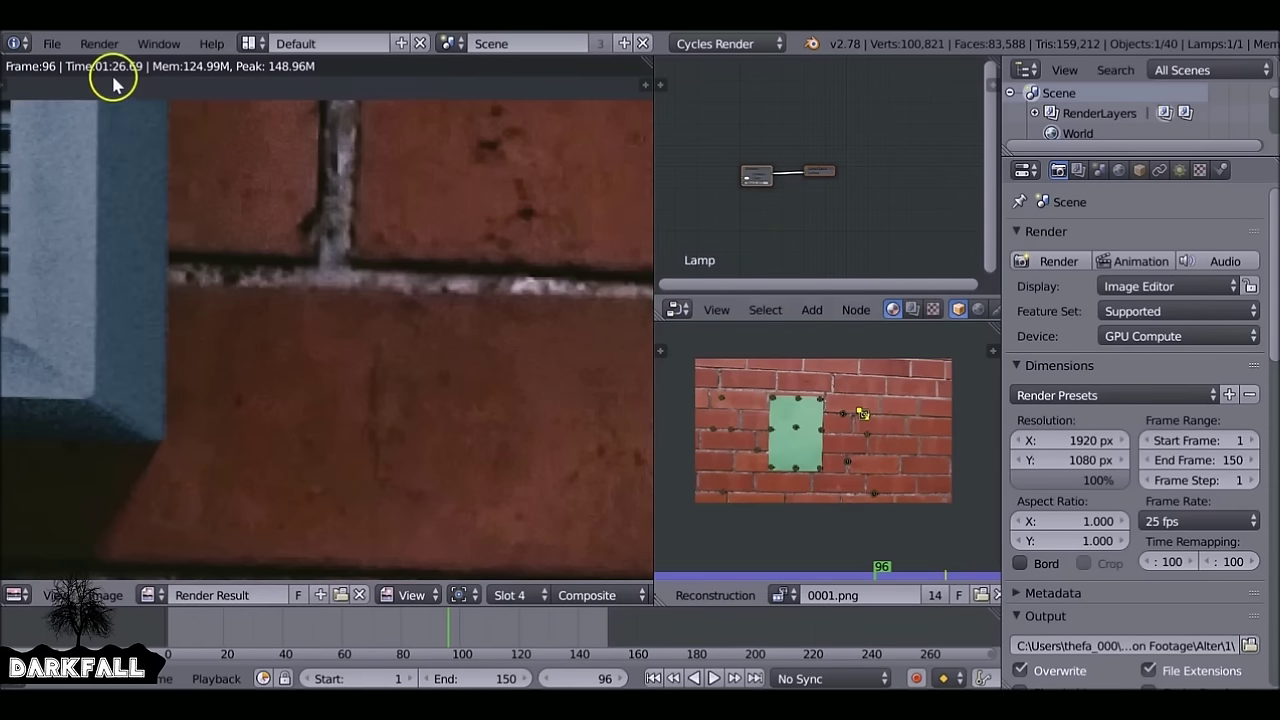
{"action": "scroll", "coordinate": [326, 217], "scroll_direction": "down", "scroll_amount": 5}
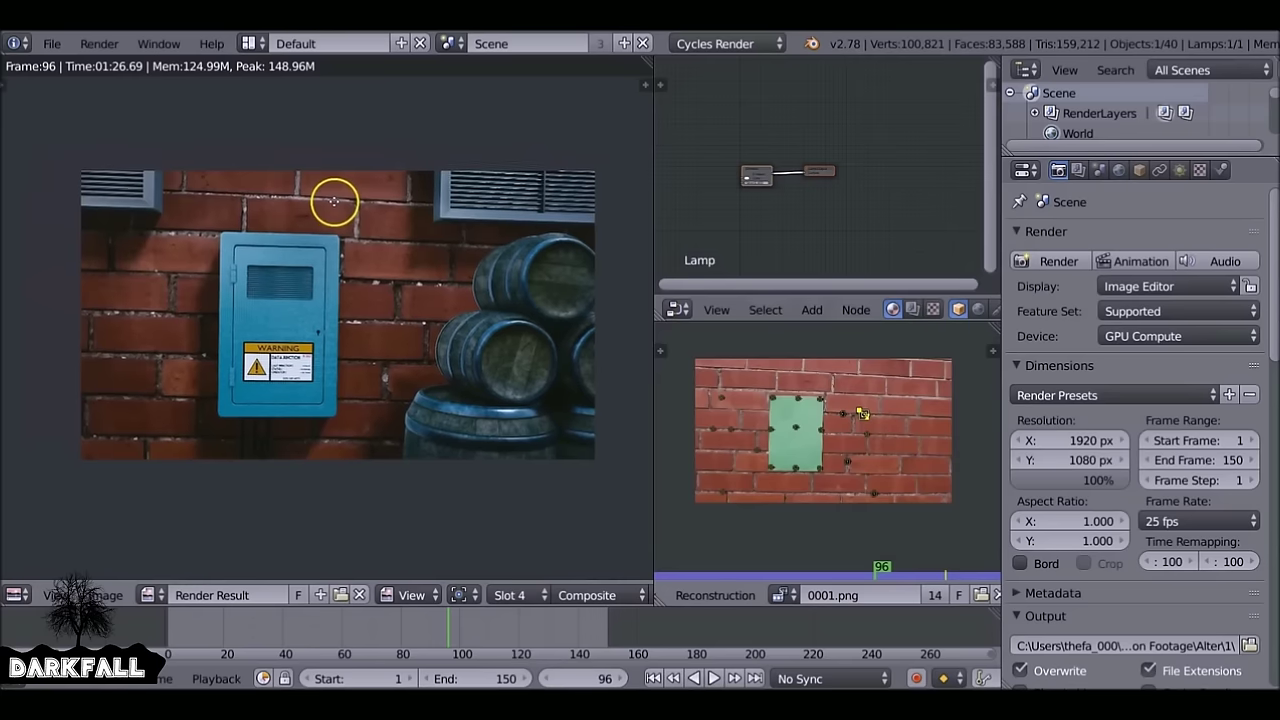
{"action": "middle_click_drag", "start_coordinate": [334, 202], "coordinate": [331, 220]}
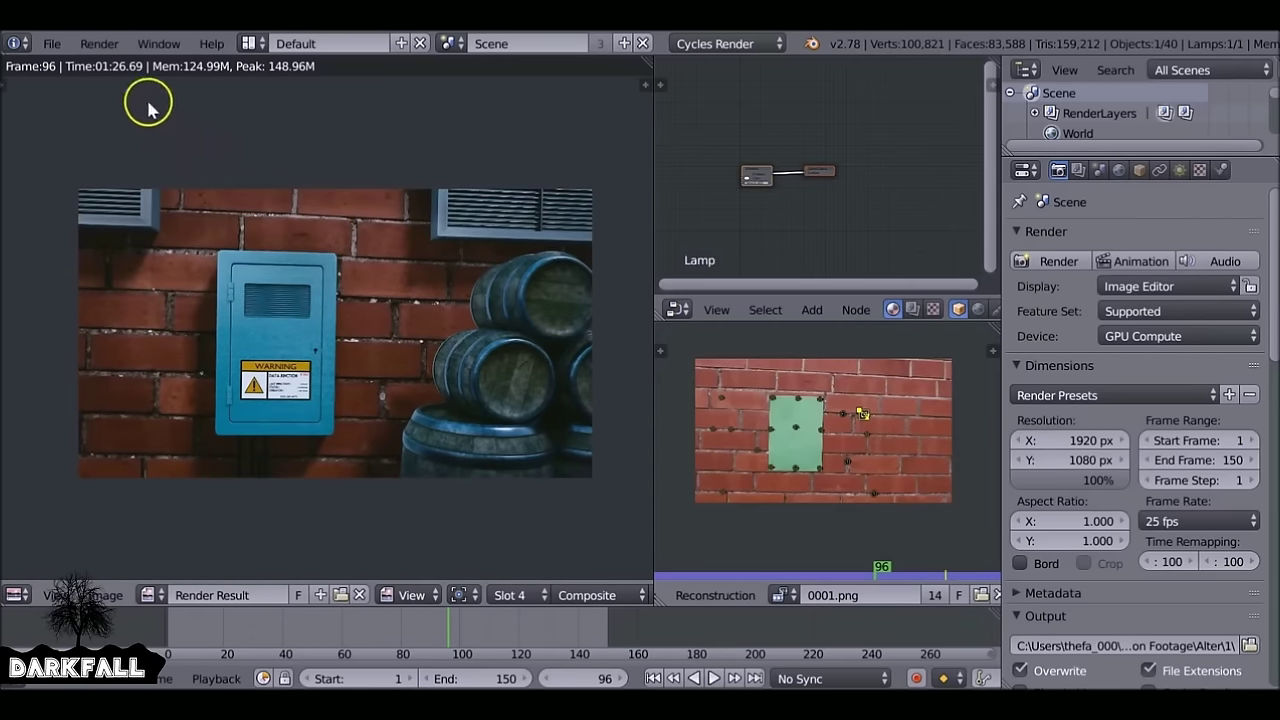
{"action": "key", "text": "j"}
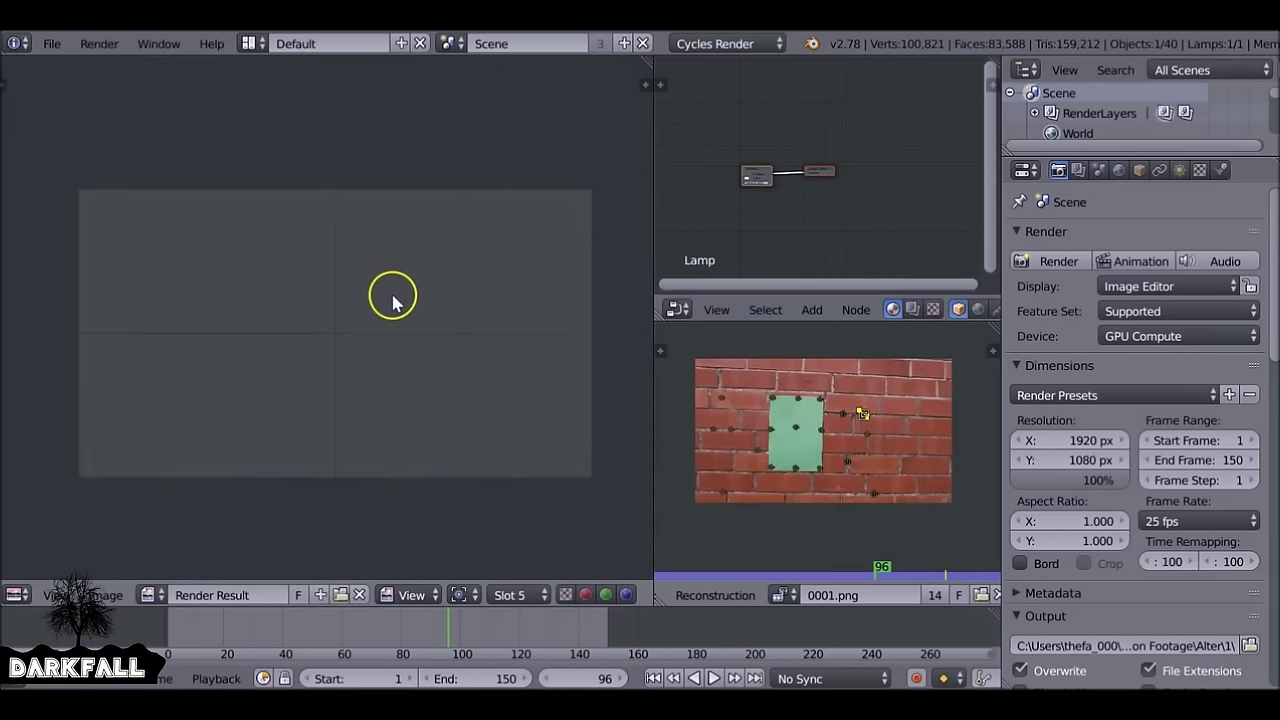
{"action": "key", "text": "j"}
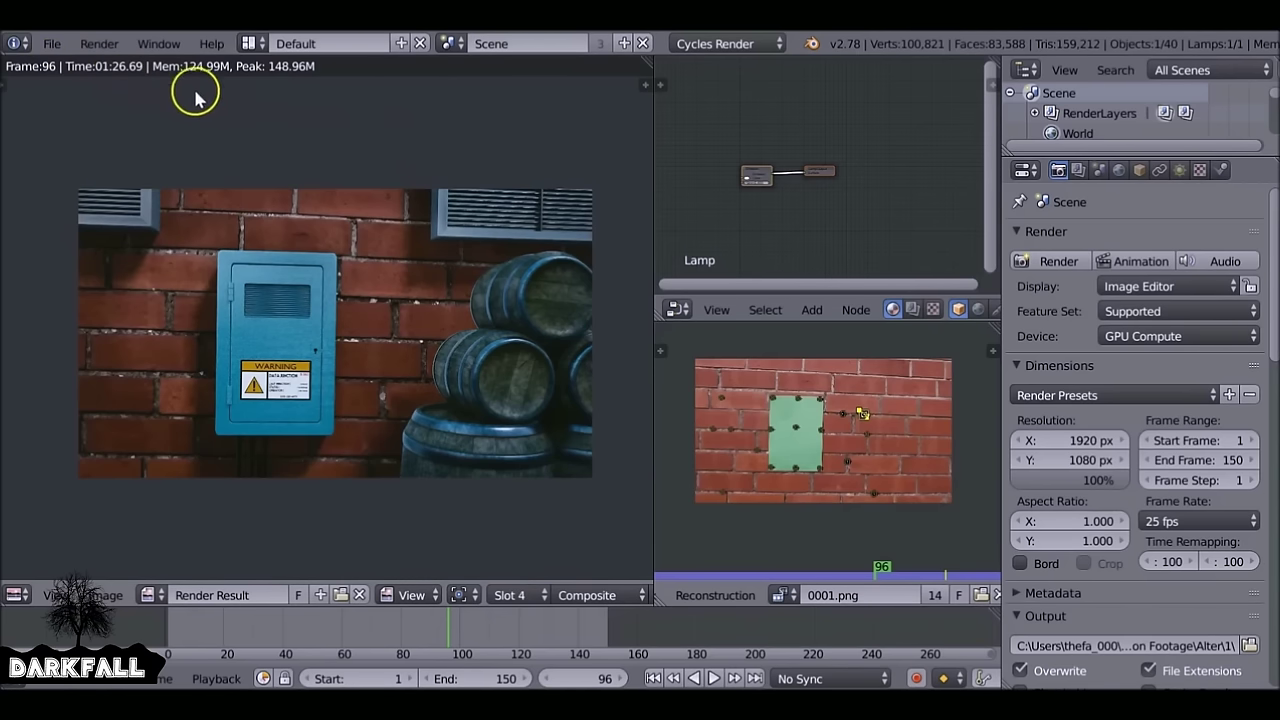
{"action": "key", "text": "j"}
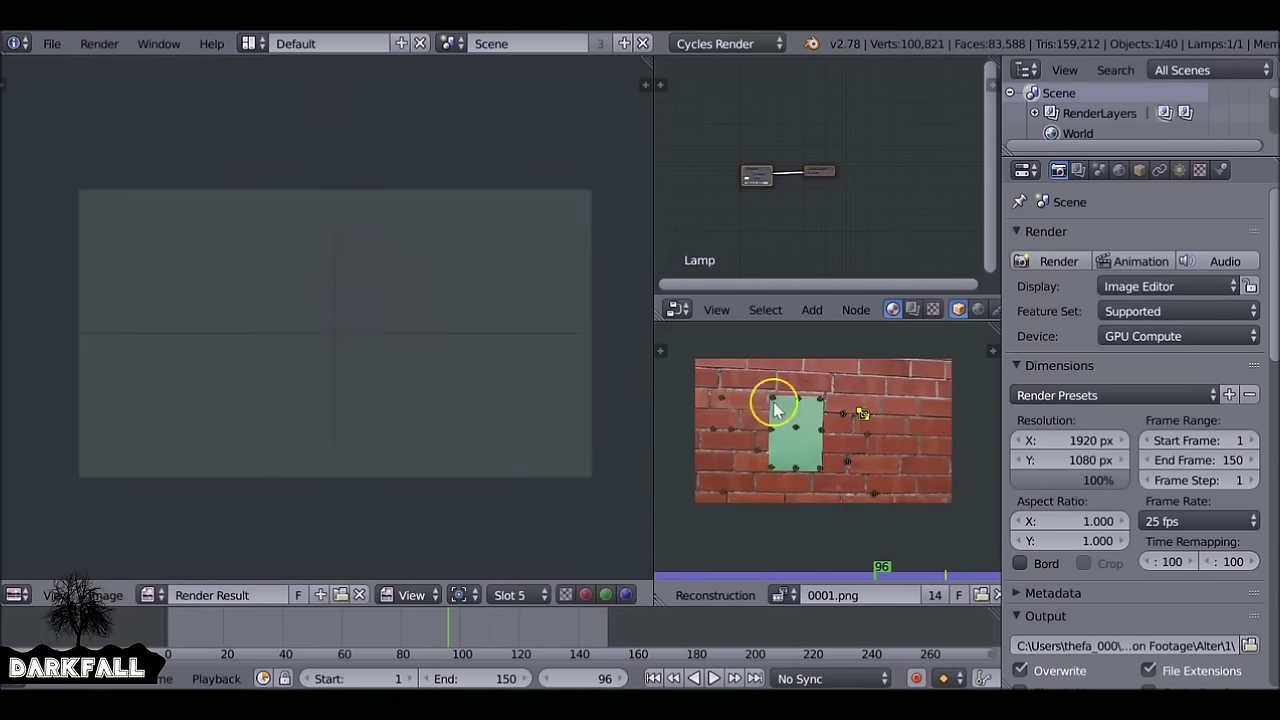
Set Light Paths Filter Glossy to 2.00.
{"action": "scroll", "coordinate": [1114, 409], "scroll_direction": "down", "scroll_amount": 15}
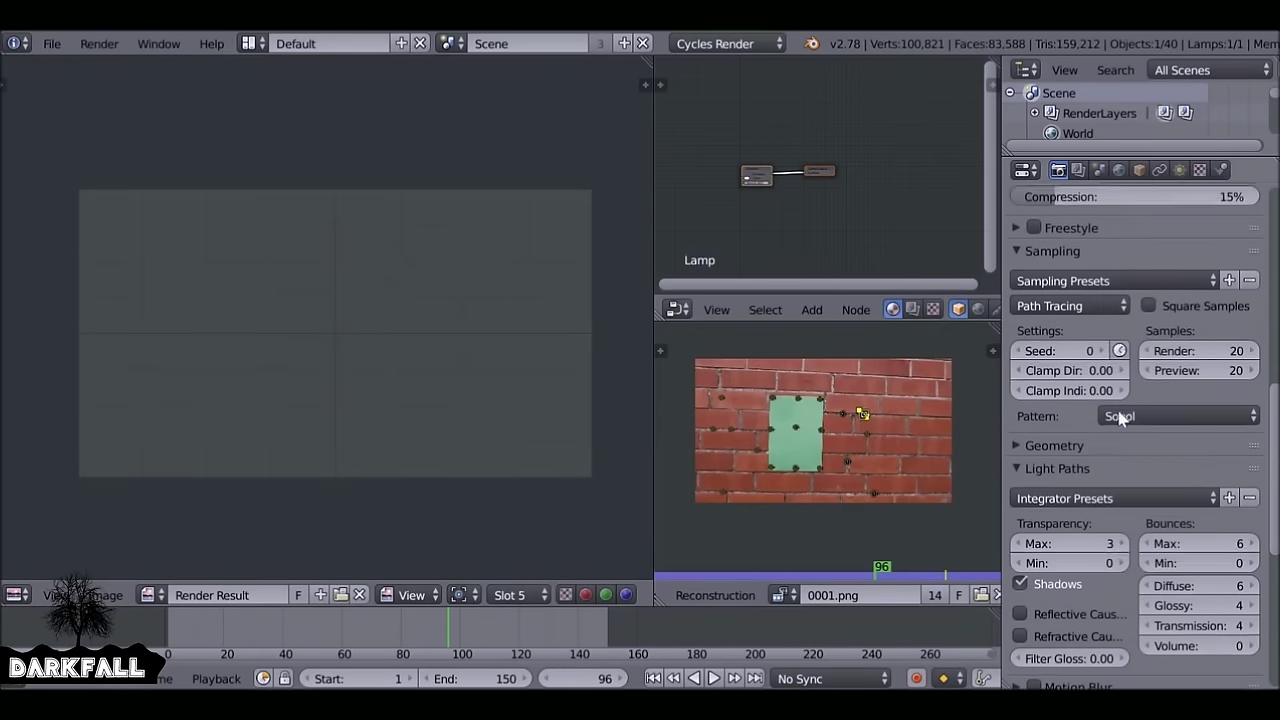
{"action": "scroll", "coordinate": [1115, 408], "scroll_direction": "down", "scroll_amount": 1}
{"action": "scroll", "coordinate": [1054, 372], "scroll_direction": "down", "scroll_amount": 4}
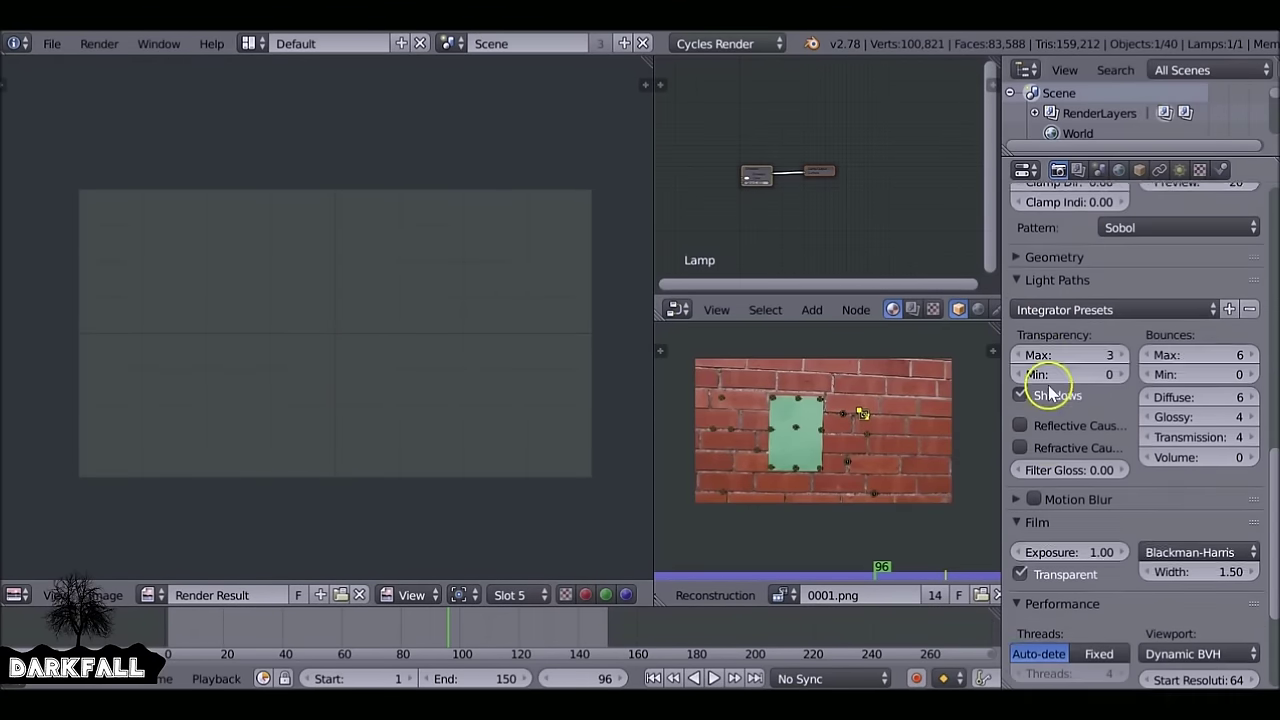
{"action": "scroll", "coordinate": [1052, 393], "scroll_direction": "down", "scroll_amount": 2}
{"action": "left_click", "coordinate": [1045, 416]}
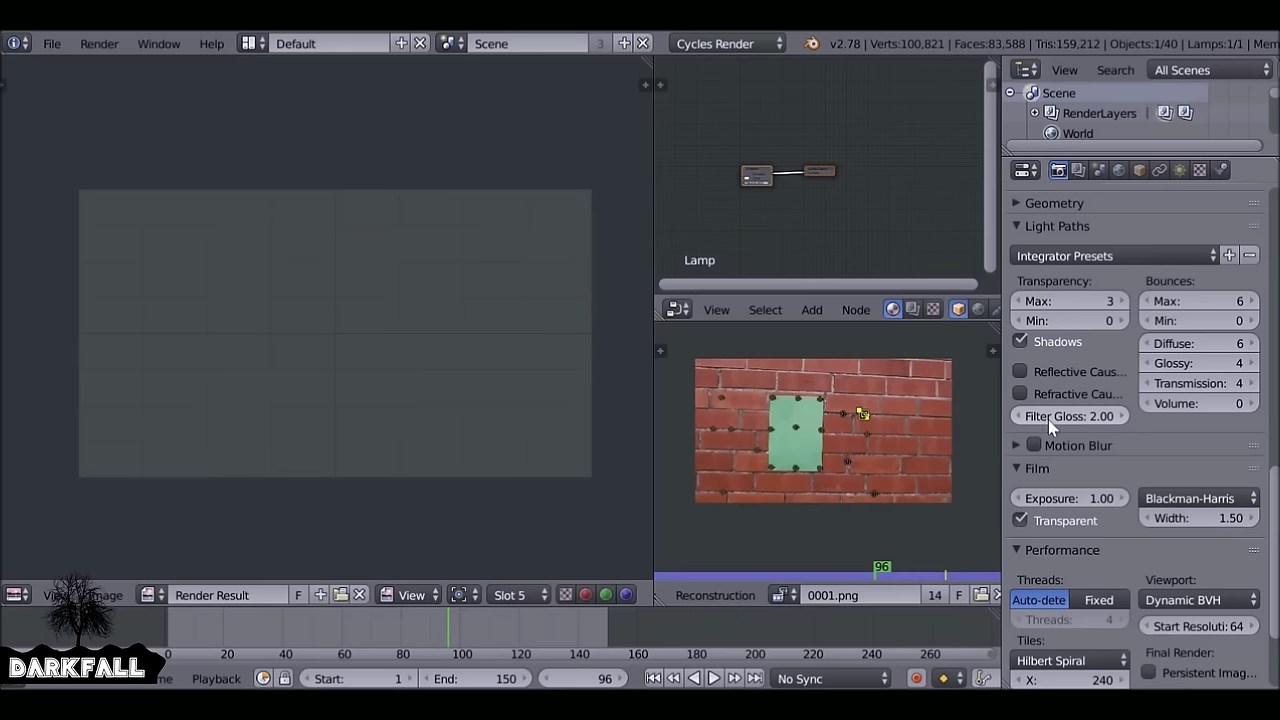
Show the World settings, with the environment texture at strength 1.600.
{"action": "left_click", "coordinate": [1179, 171]}
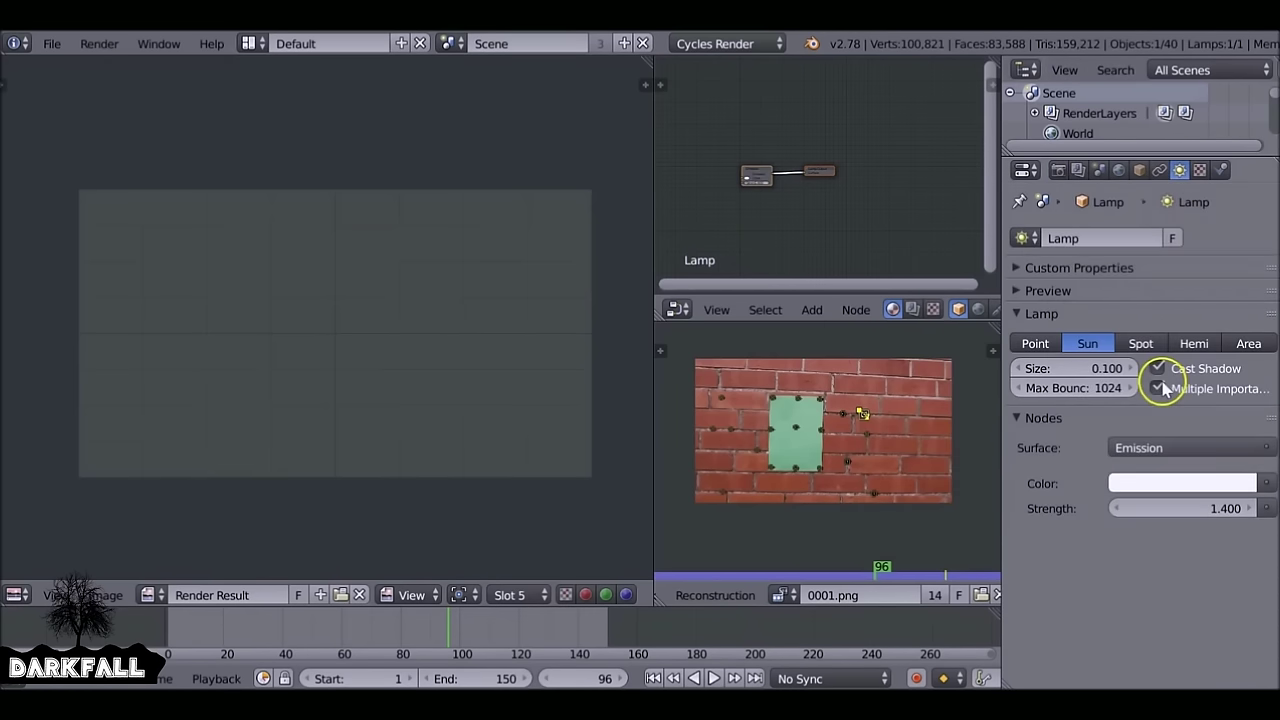
{"action": "left_click", "coordinate": [1120, 171]}
{"action": "left_click", "coordinate": [1150, 290]}
{"action": "scroll", "coordinate": [1145, 283], "scroll_direction": "down", "scroll_amount": 6}
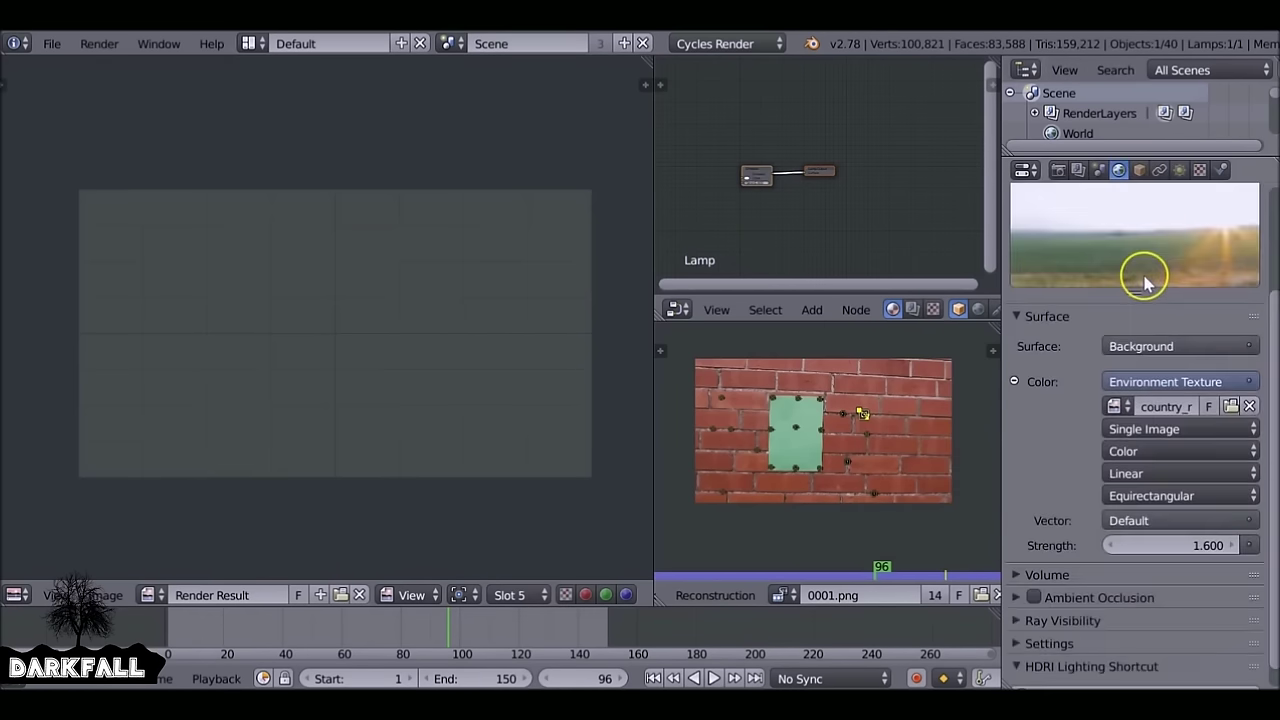
{"action": "scroll", "coordinate": [1140, 279], "scroll_direction": "up", "scroll_amount": 3}
{"action": "left_click", "coordinate": [1040, 237]}
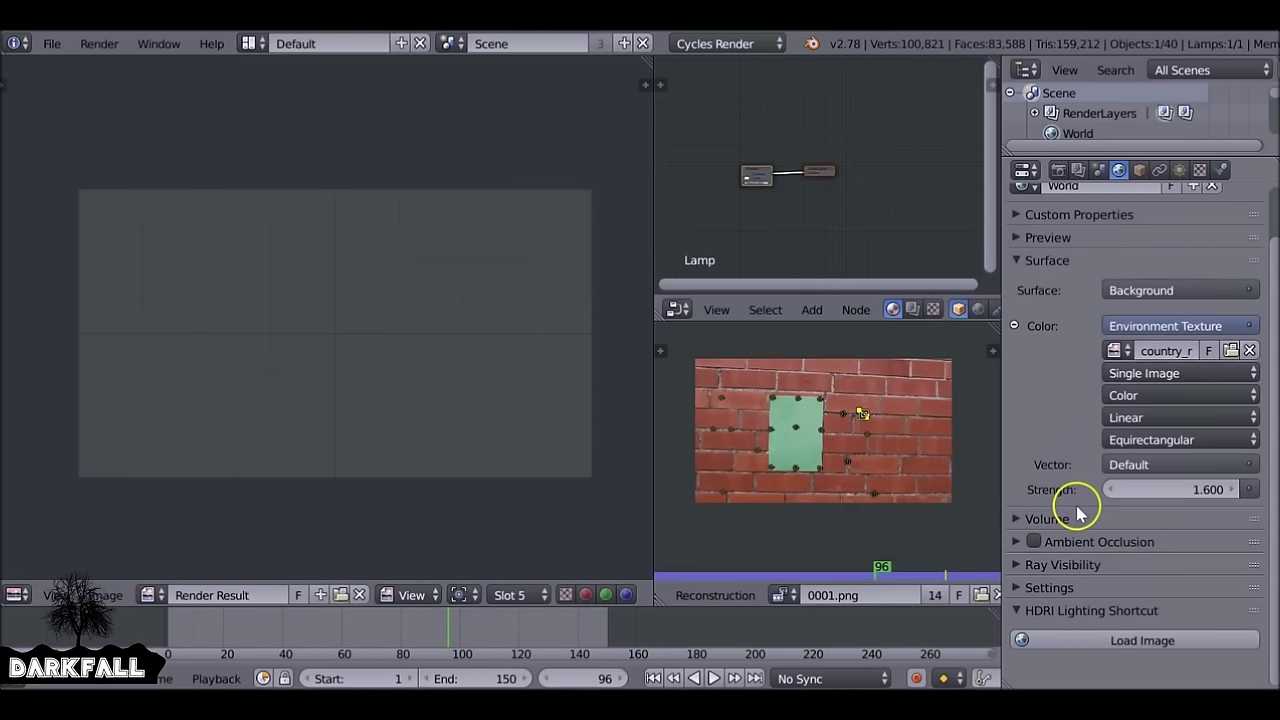
{"action": "scroll", "coordinate": [1076, 480], "scroll_direction": "up", "scroll_amount": 2}
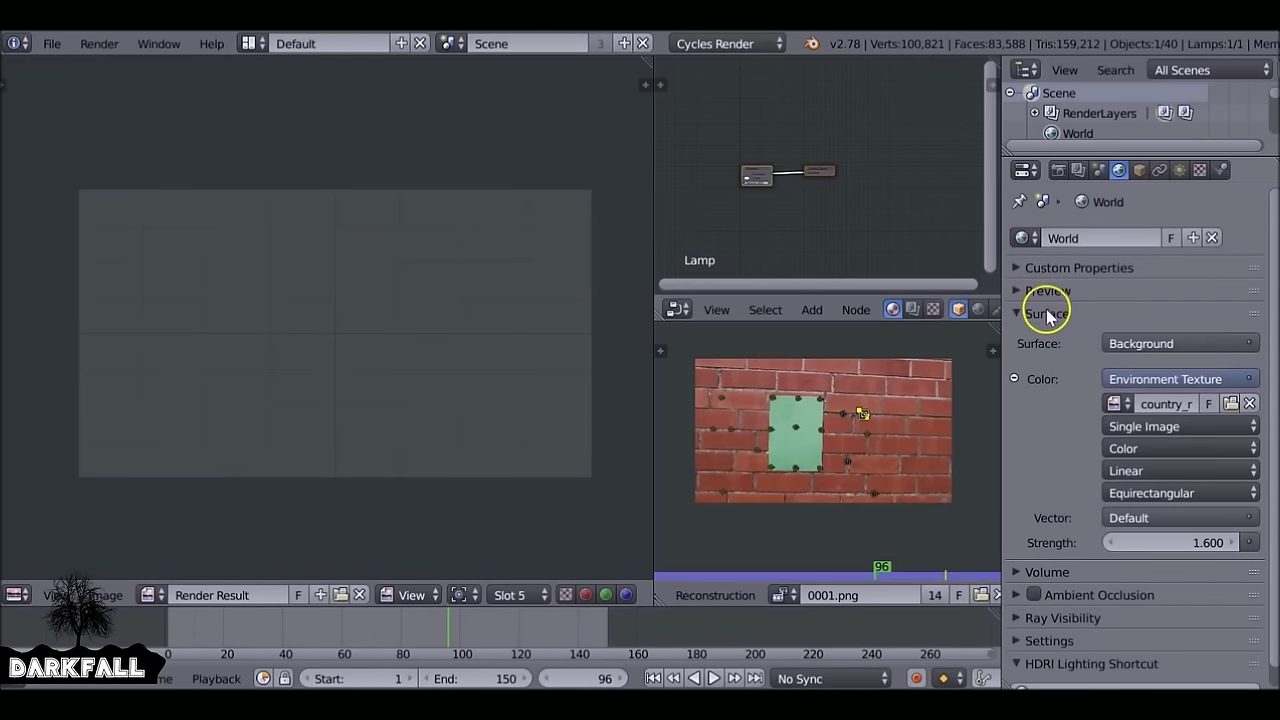
{"action": "scroll", "coordinate": [1072, 596], "scroll_direction": "down", "scroll_amount": 1}
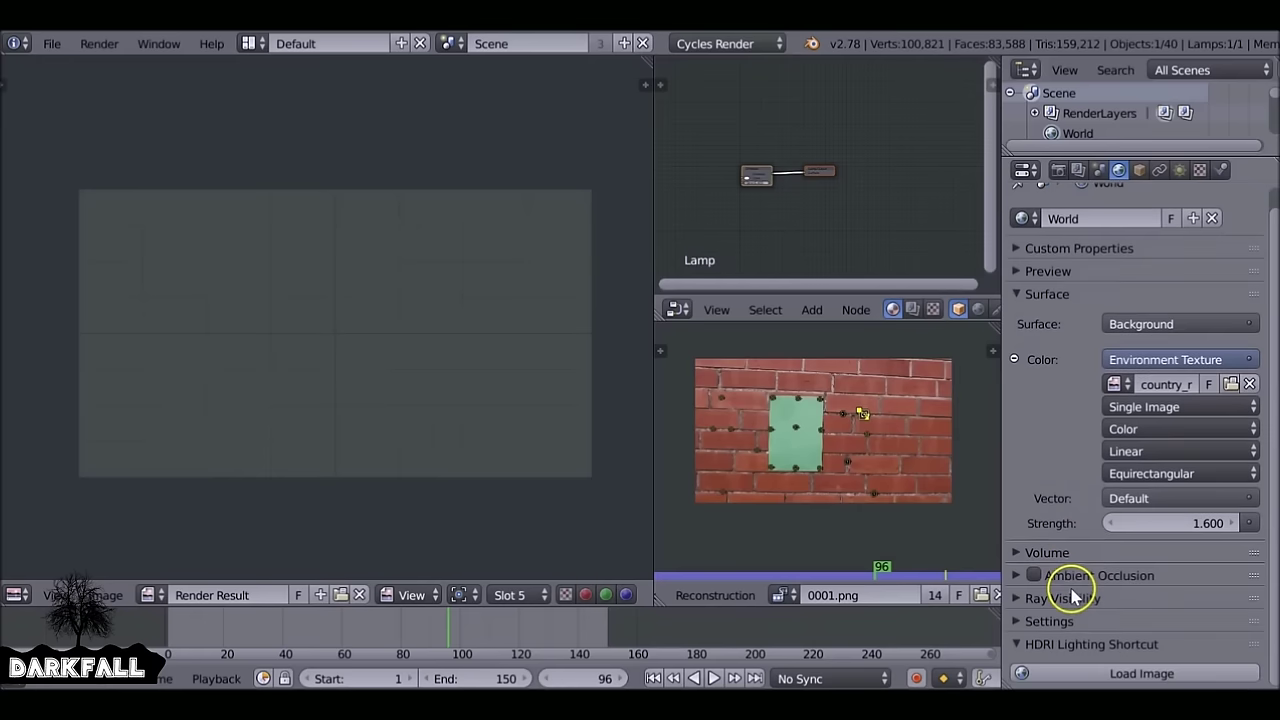
{"action": "left_click", "coordinate": [1050, 550]}
{"action": "left_click", "coordinate": [1051, 553]}
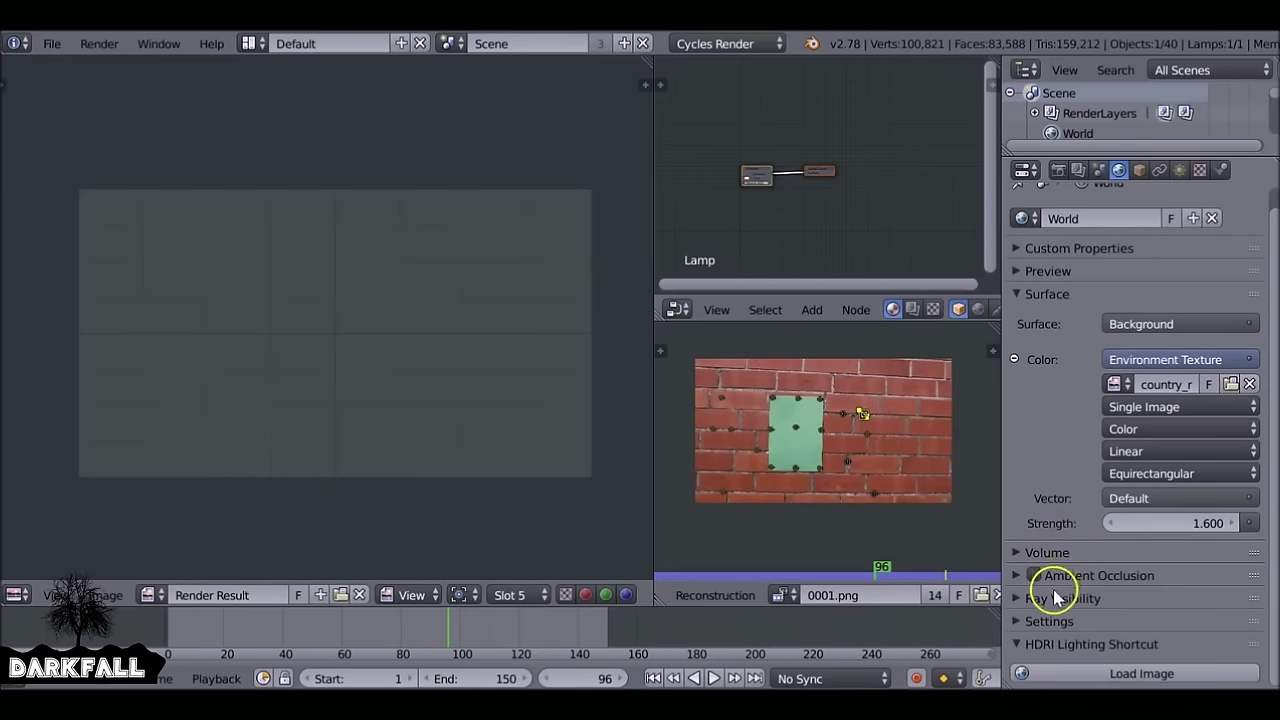
{"action": "left_click", "coordinate": [1049, 598]}
{"action": "left_click", "coordinate": [1050, 598]}
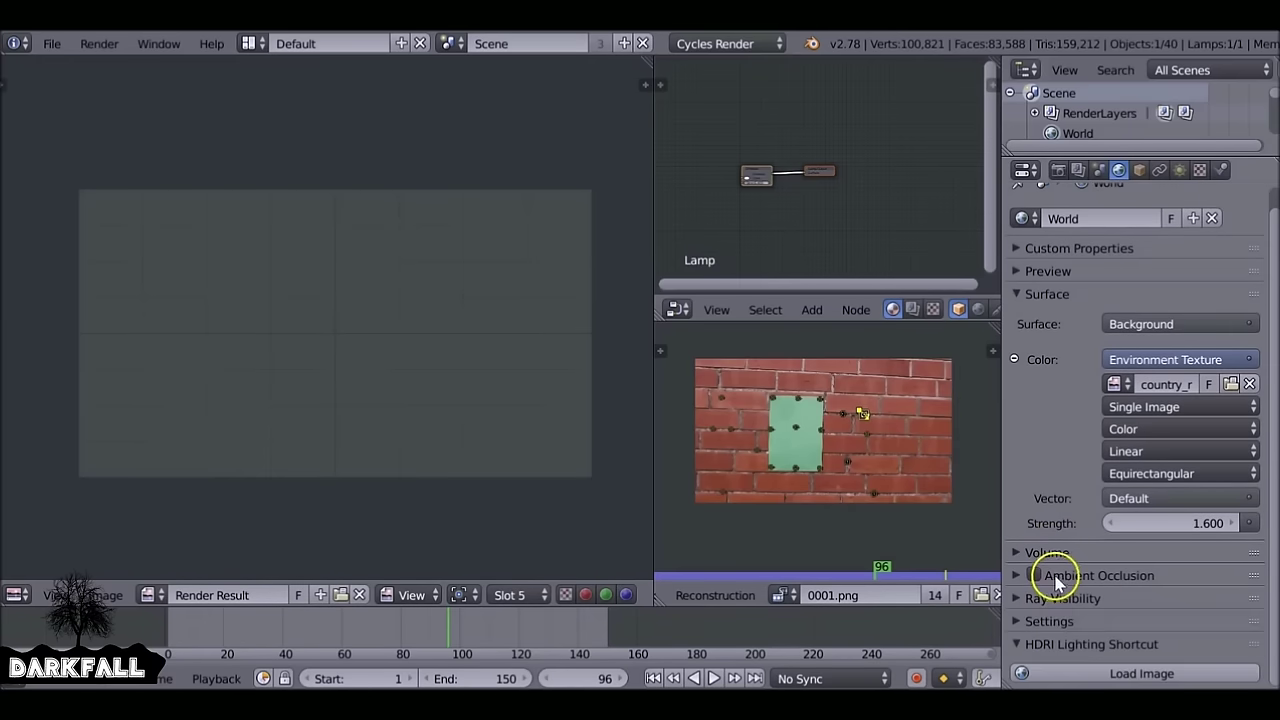
{"action": "scroll", "coordinate": [1057, 400], "scroll_direction": "up", "scroll_amount": 1}
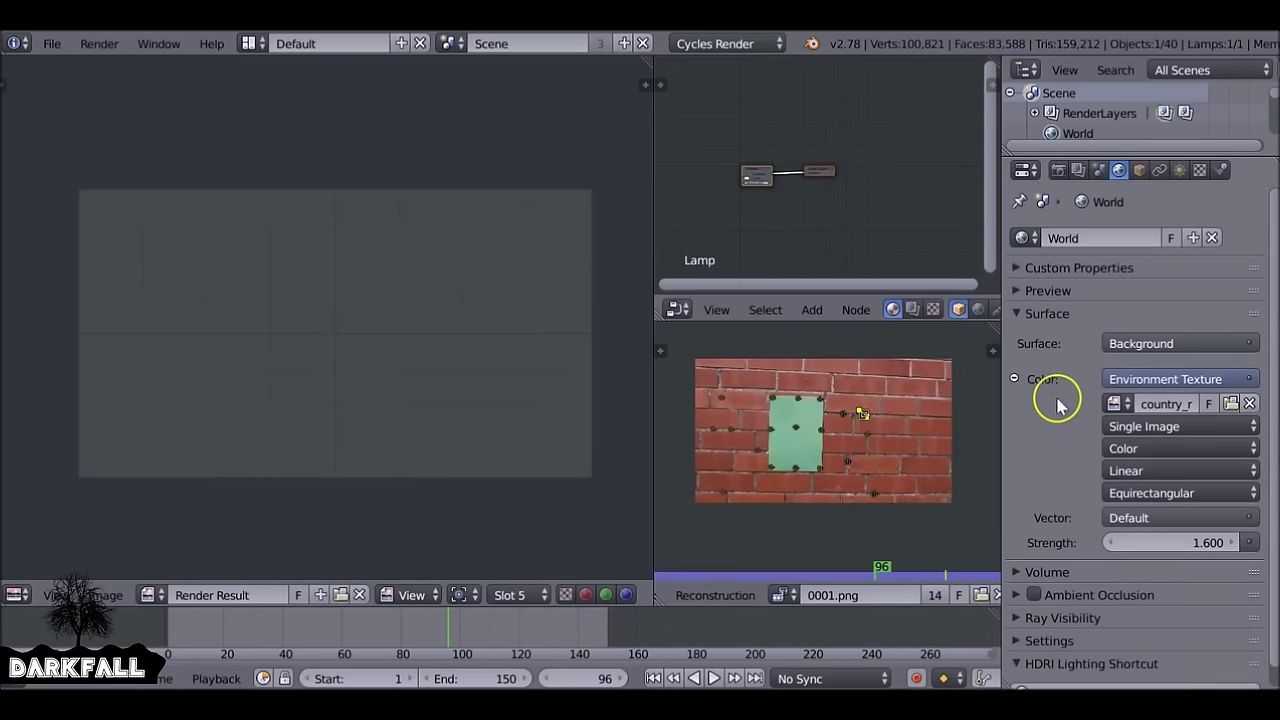
{"action": "left_click", "coordinate": [1044, 316]}
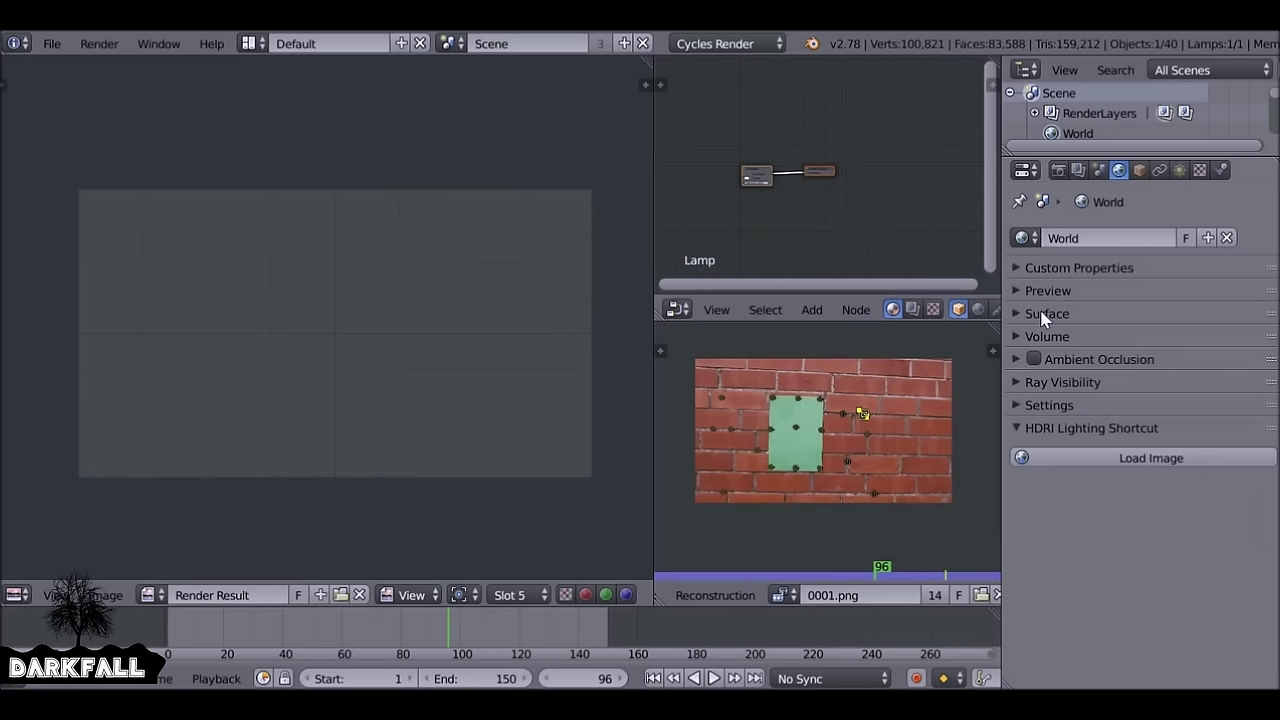
Expand World Settings, keep Max Bounces at 8 with Map Resolution 1024, and render a new frame.
{"action": "left_click", "coordinate": [1060, 408]}
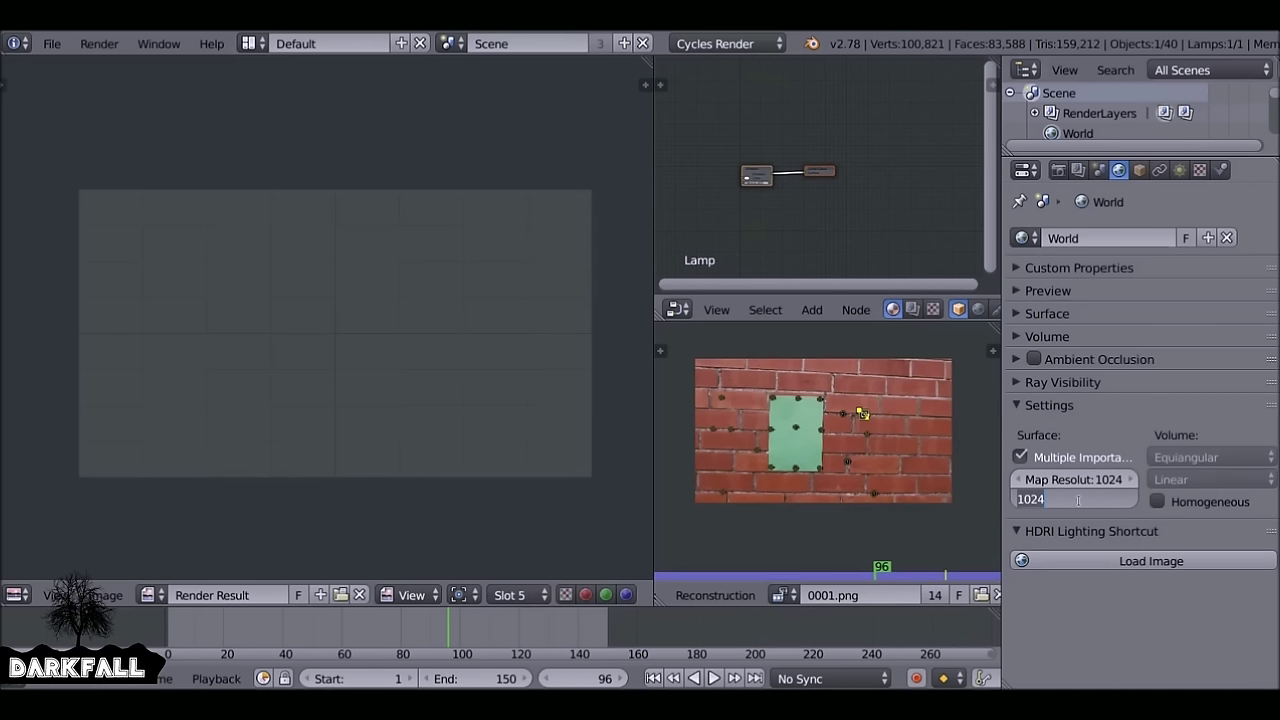
{"action": "key", "text": "Escape"}
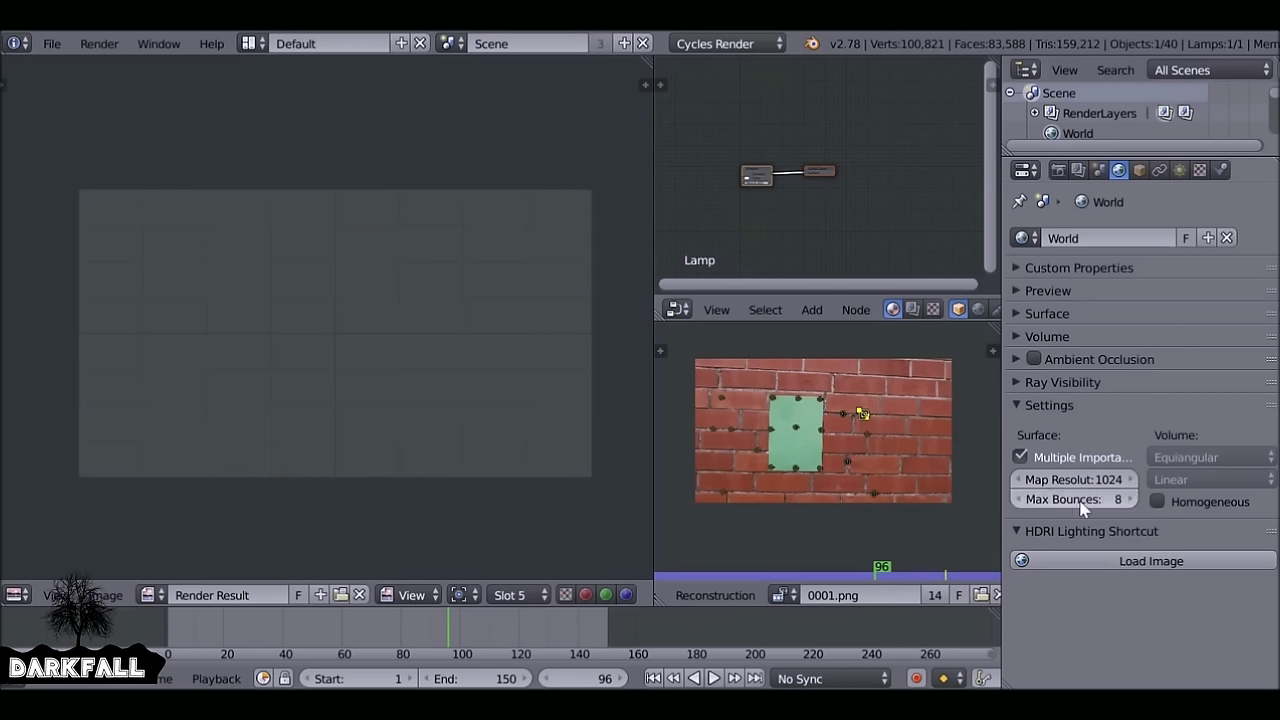
{"action": "left_click", "coordinate": [1111, 521]}
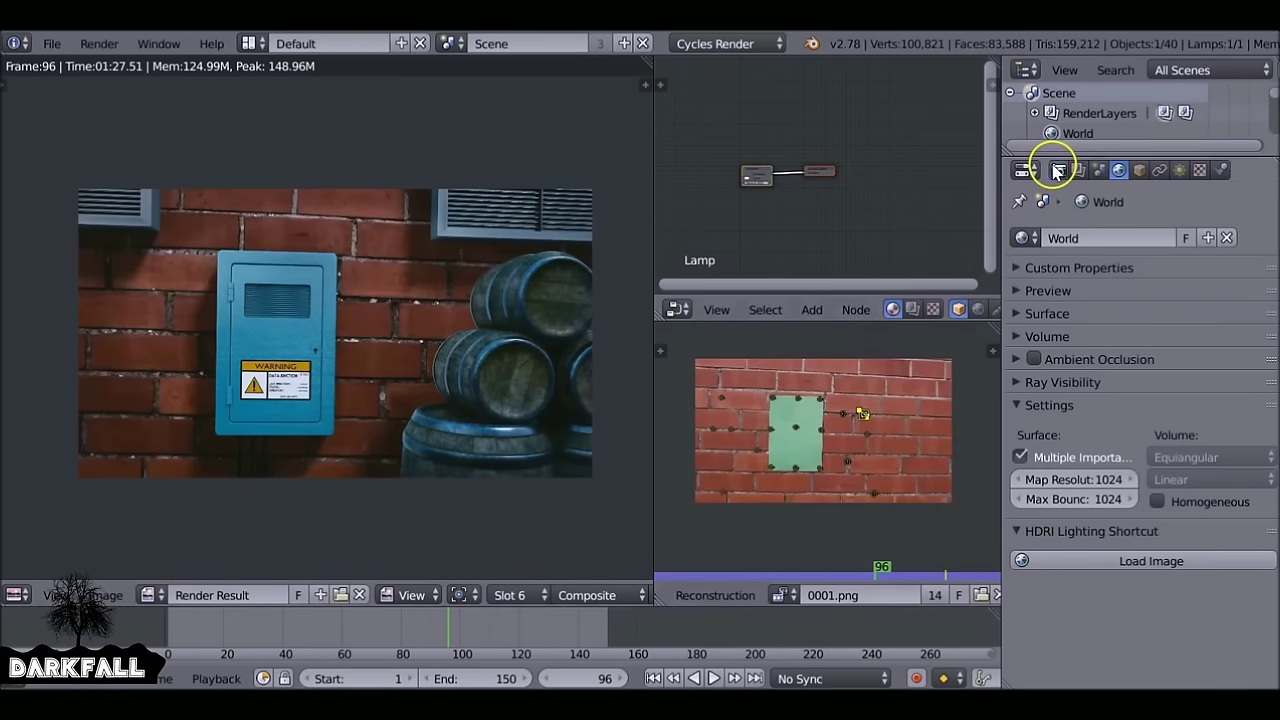
Make the left area a 3D camera viewport, rewind playback to frame 18, and select Barrel.000.
{"action": "left_click", "coordinate": [1057, 170]}
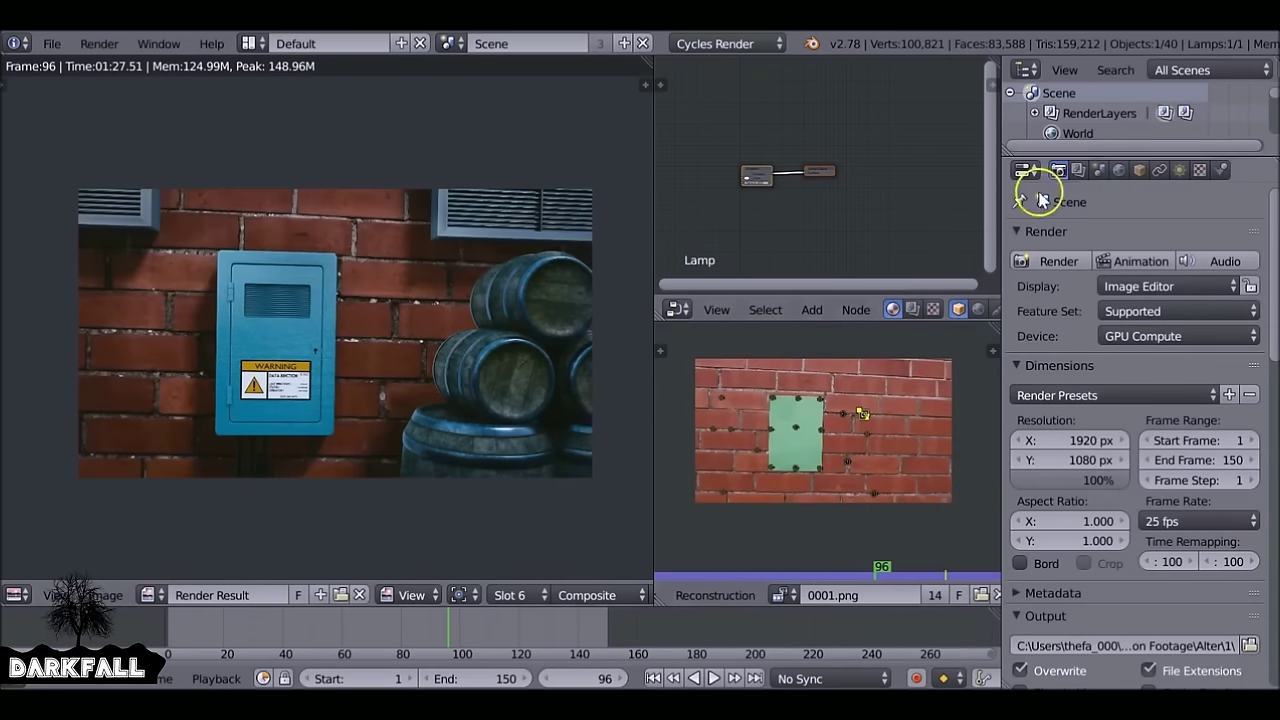
{"action": "left_click", "coordinate": [18, 595]}
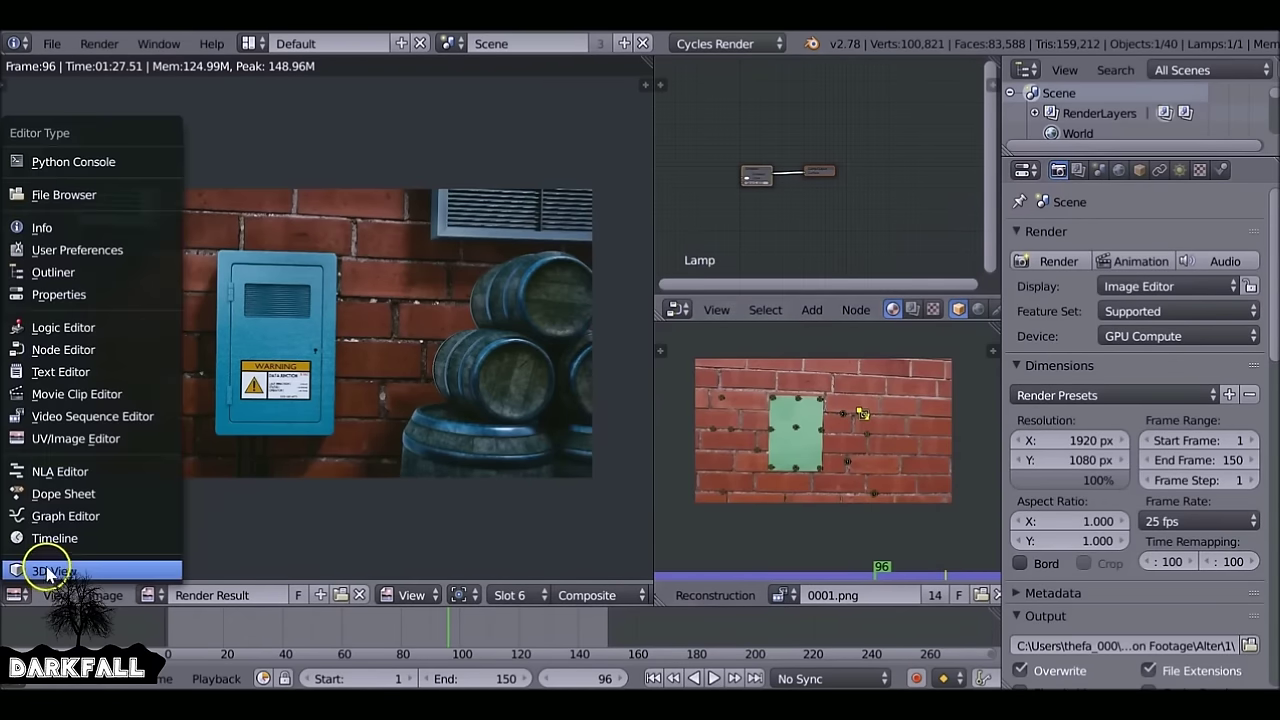
{"action": "left_click", "coordinate": [50, 571]}
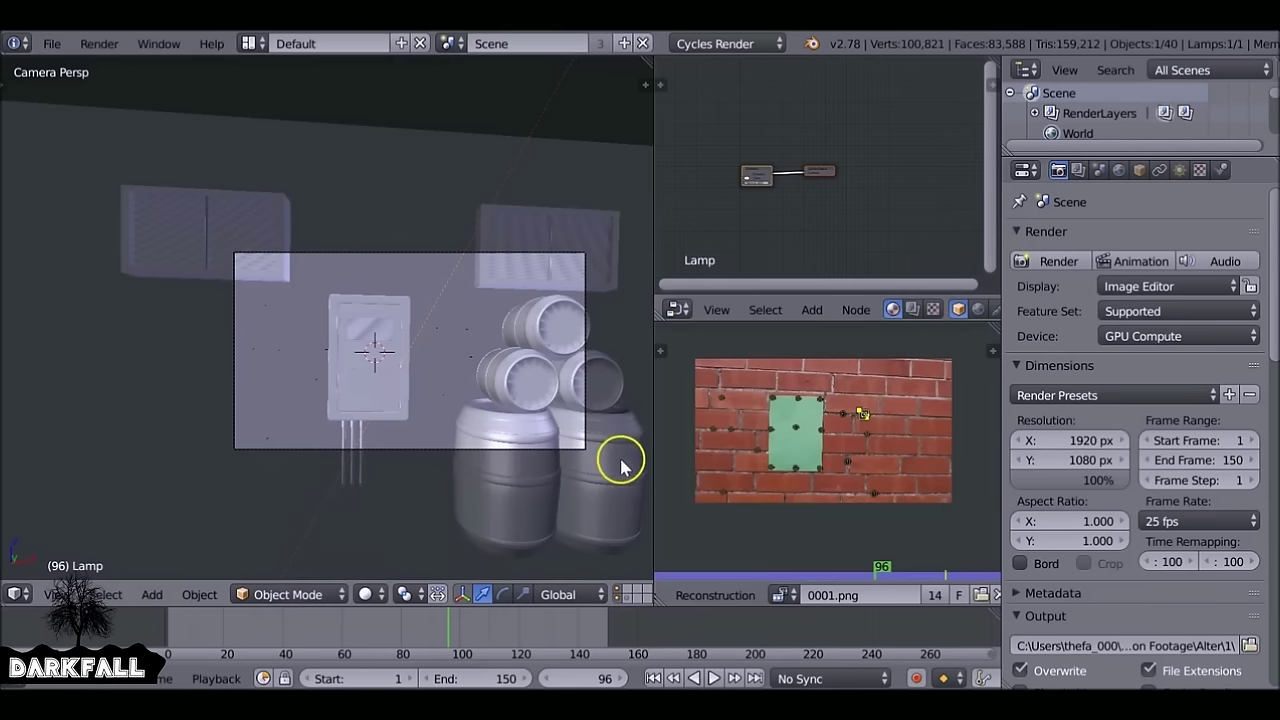
{"action": "key", "text": "shift+alt+a"}
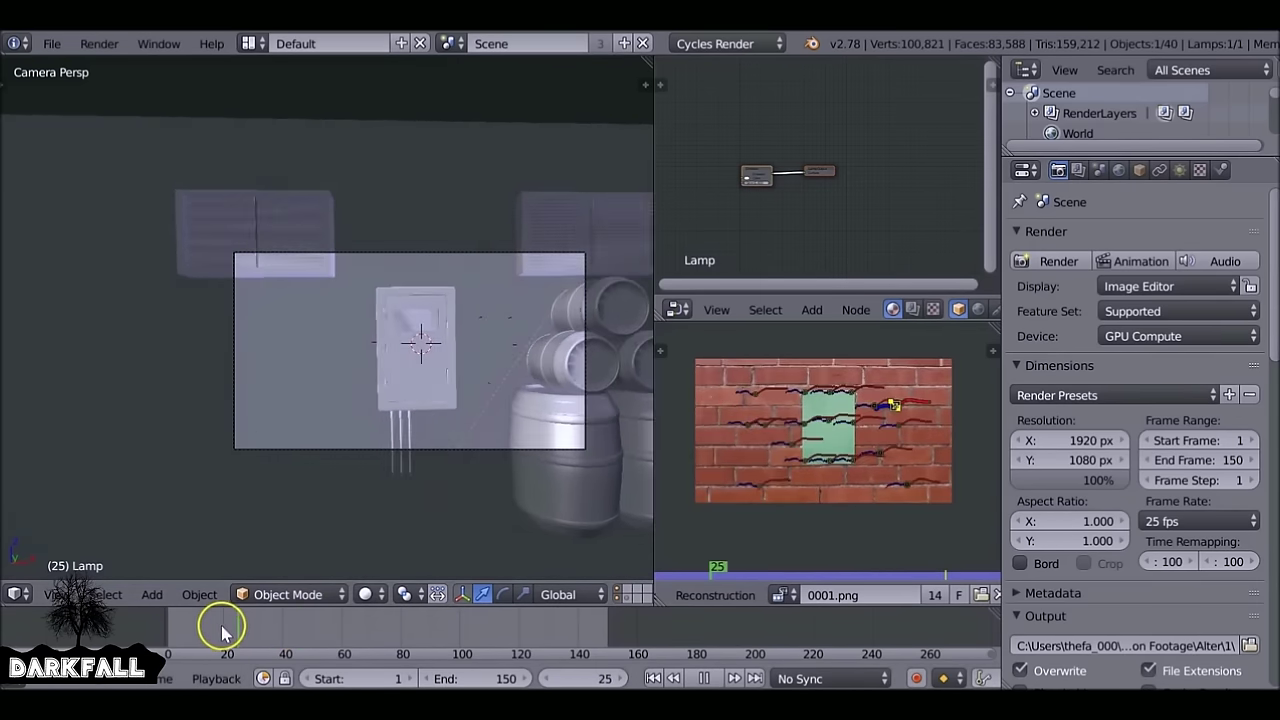
{"action": "key", "text": "alt+a"}
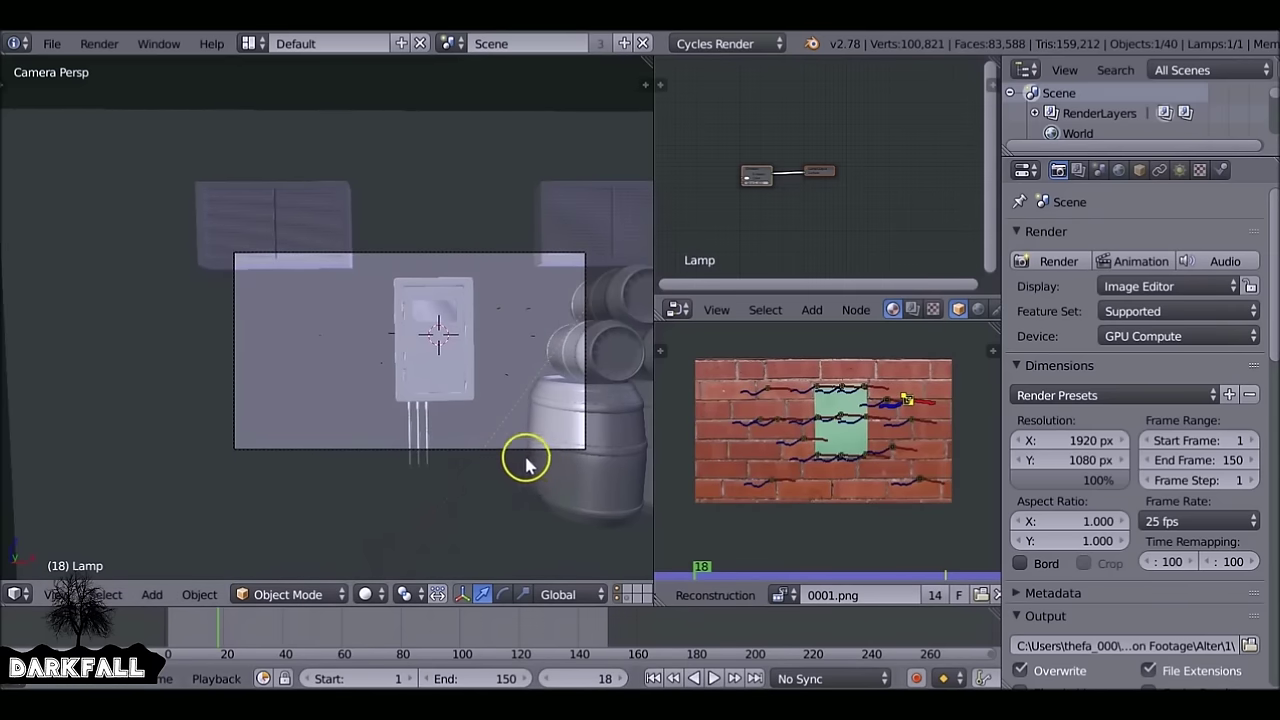
{"action": "right_click", "coordinate": [603, 482]}
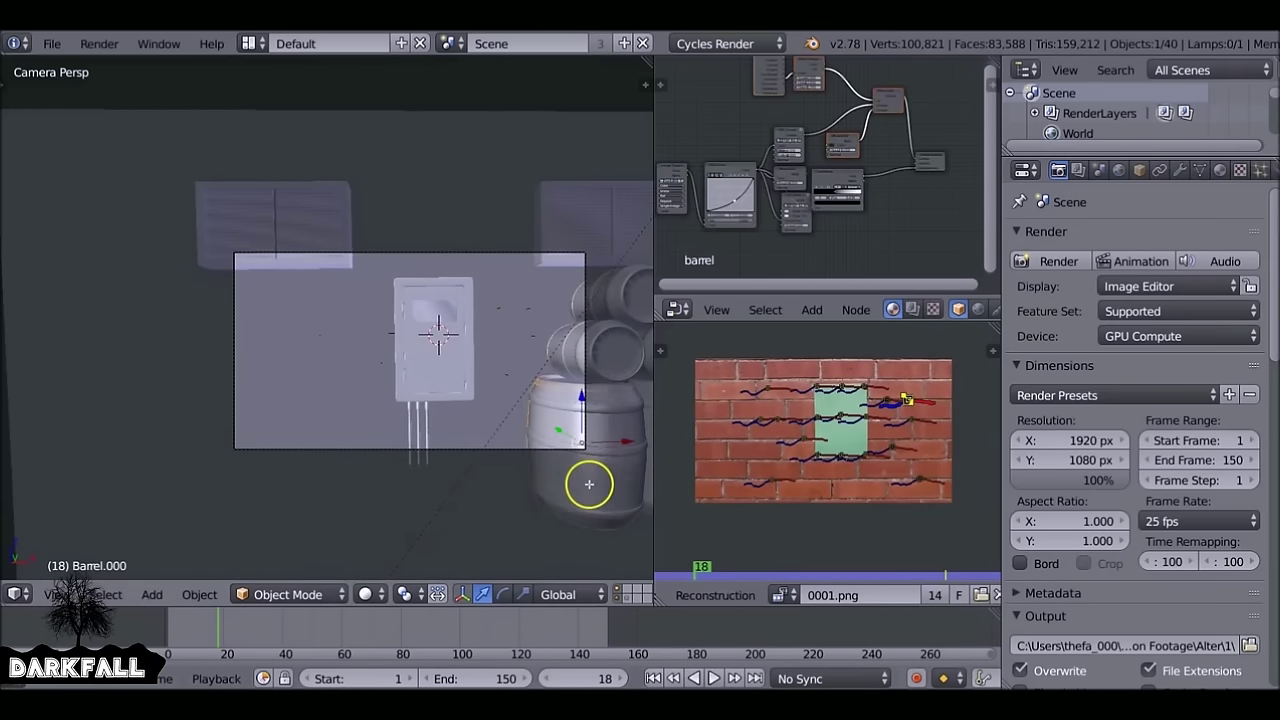
Select a ring of faces on the barrel's lower part in Edit Mode, then view through the camera.
{"action": "key", "text": "Tab"}
{"action": "middle_click_drag", "start_coordinate": [600, 526], "coordinate": [427, 400]}
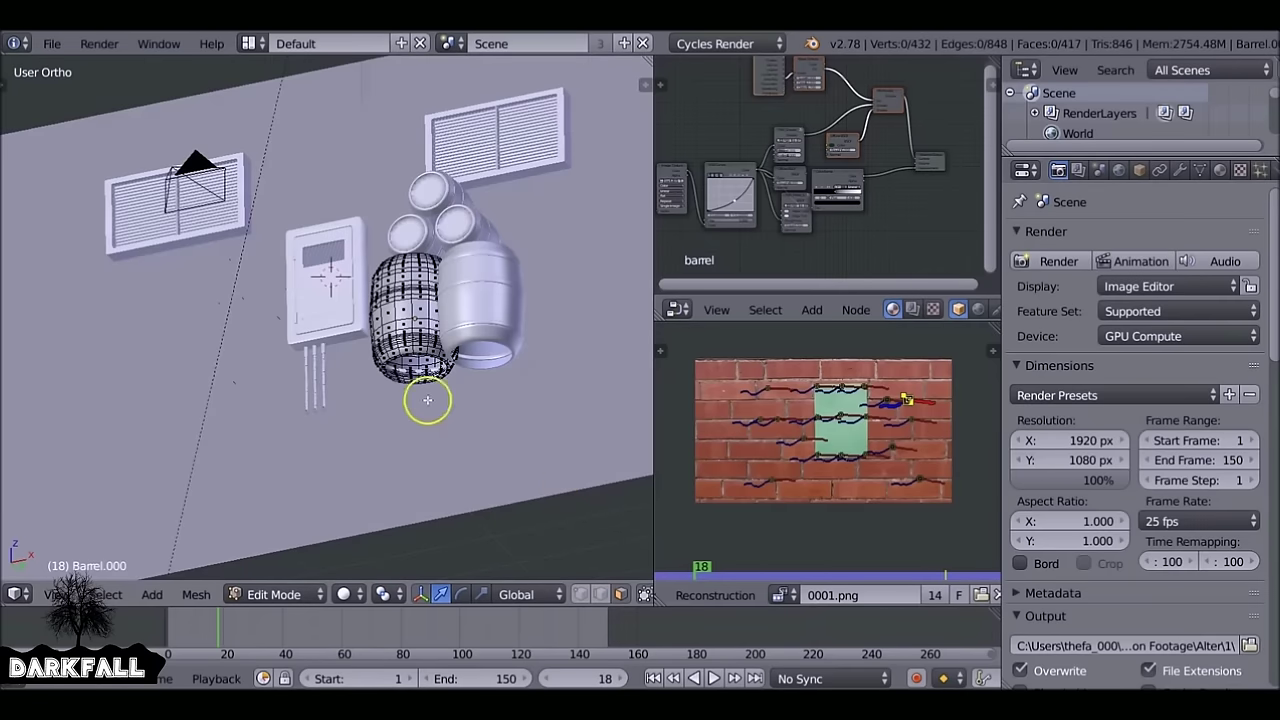
{"action": "right_click", "coordinate": [410, 351]}
{"action": "right_click", "coordinate": [412, 352], "text": "alt"}
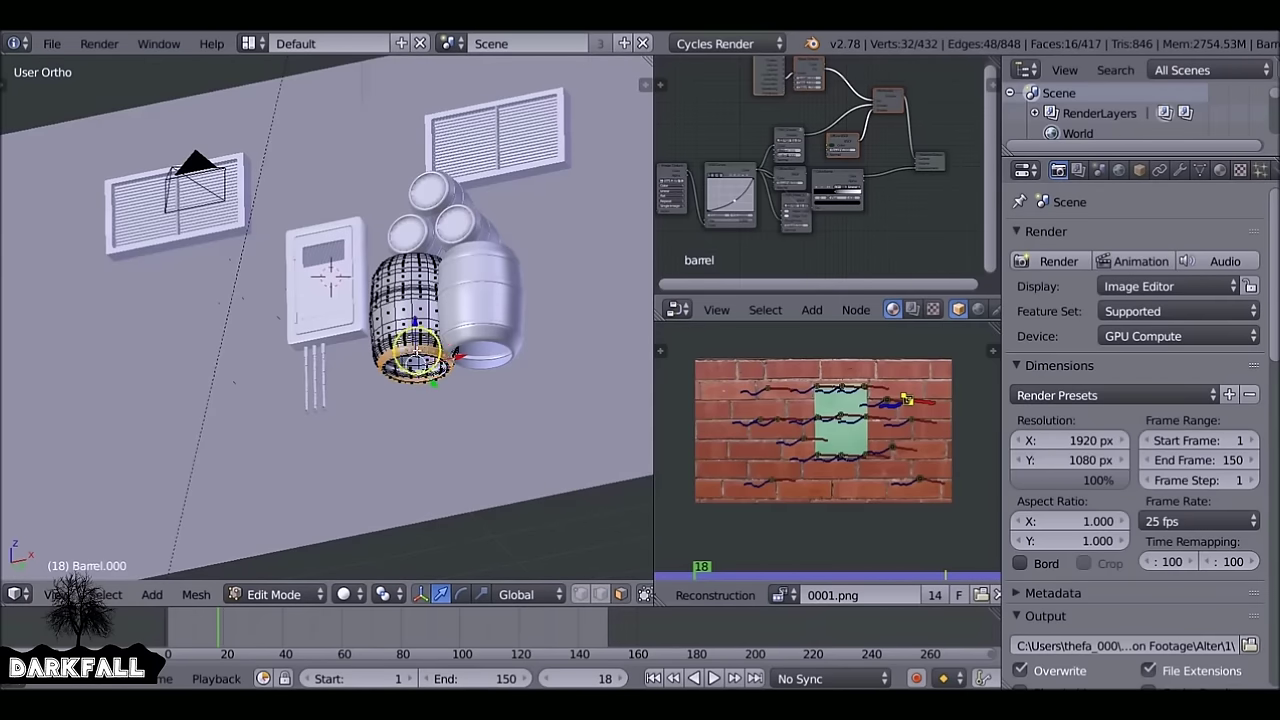
{"action": "key", "text": "KP_0"}
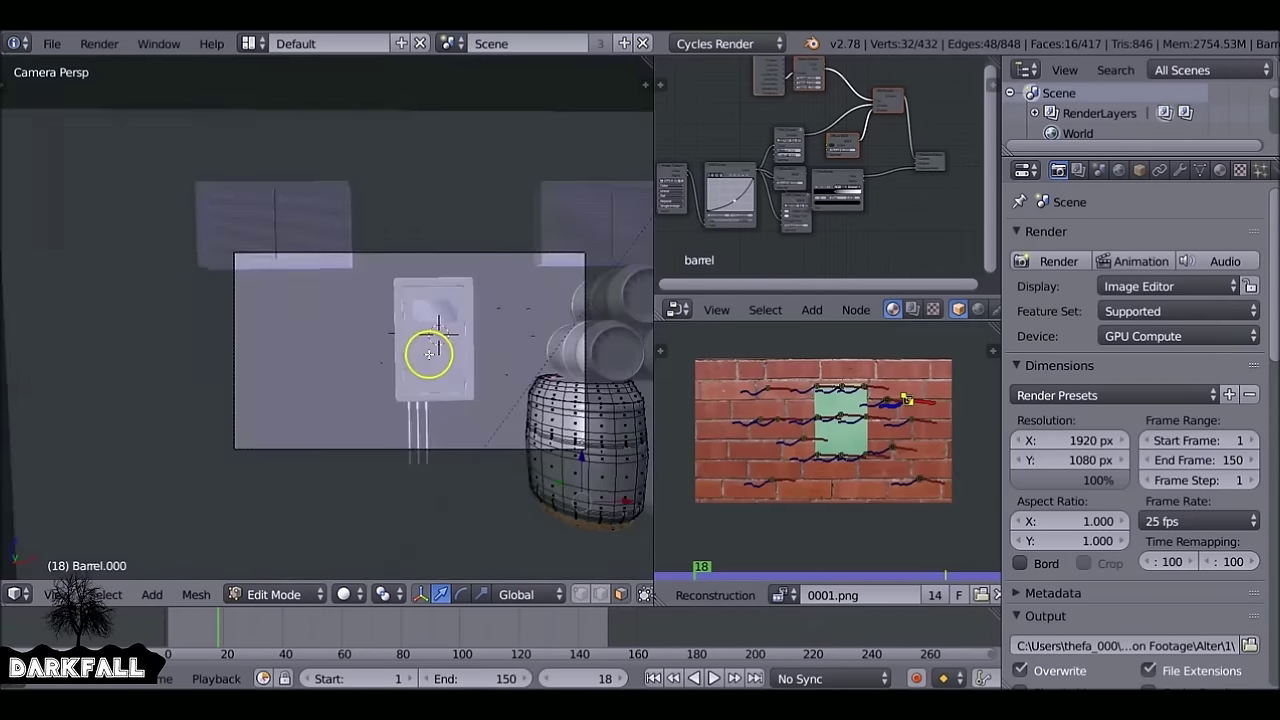
Play and stop the animation while growing the barrel's face selection, ending at frame 27.
{"action": "left_click", "coordinate": [185, 625]}
{"action": "key", "text": "alt+a"}
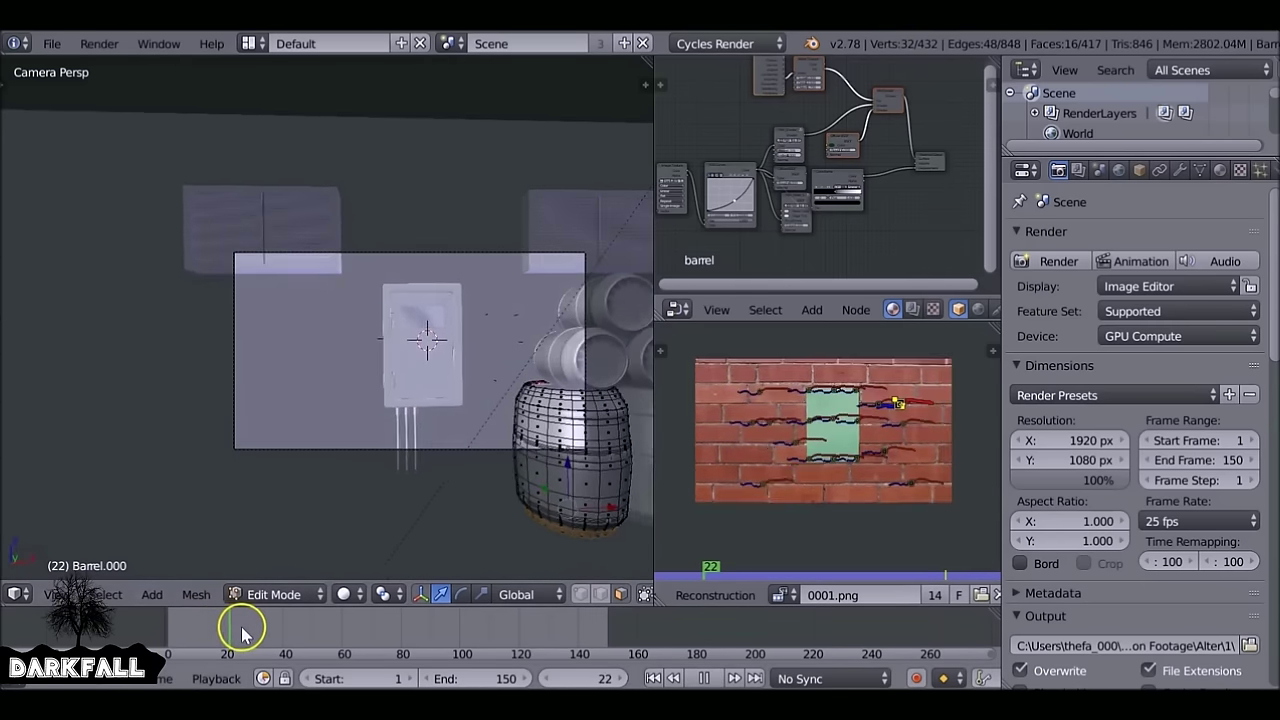
{"action": "key", "text": "alt+a"}
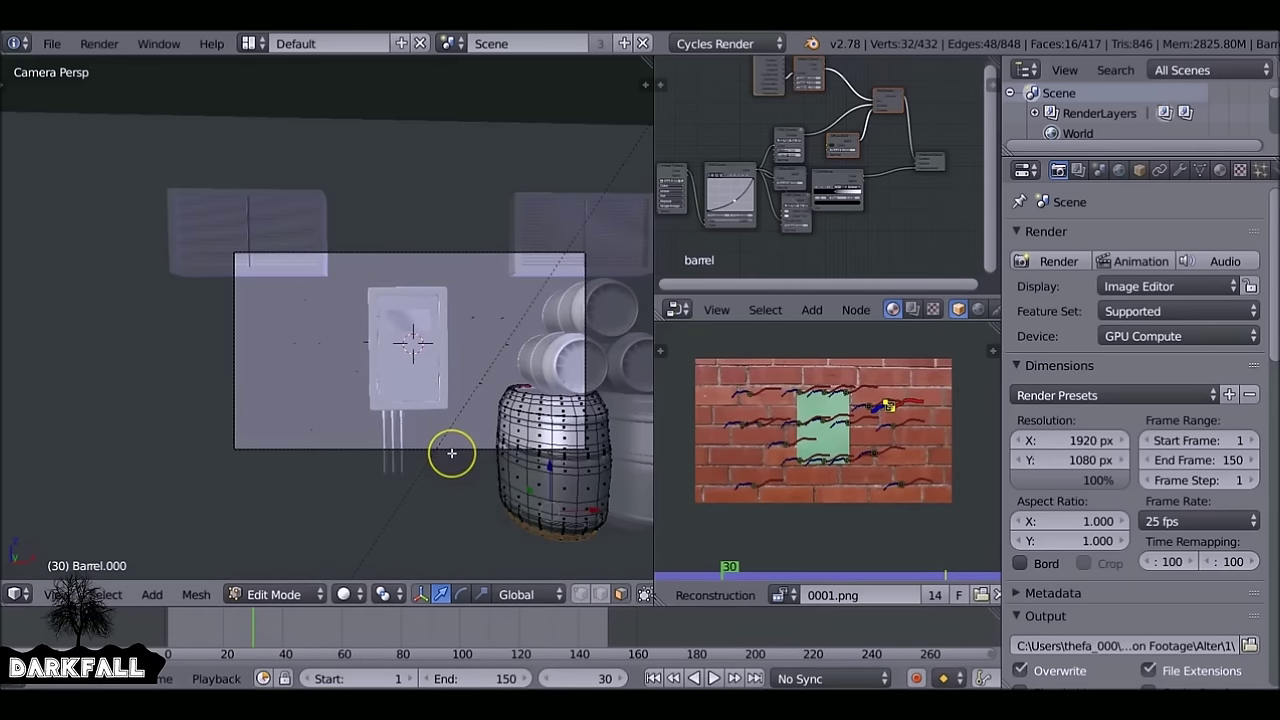
{"action": "key", "text": "ctrl+KP_Add"}
{"action": "key", "text": "ctrl+KP_Add"}
{"action": "key", "text": "alt+a"}
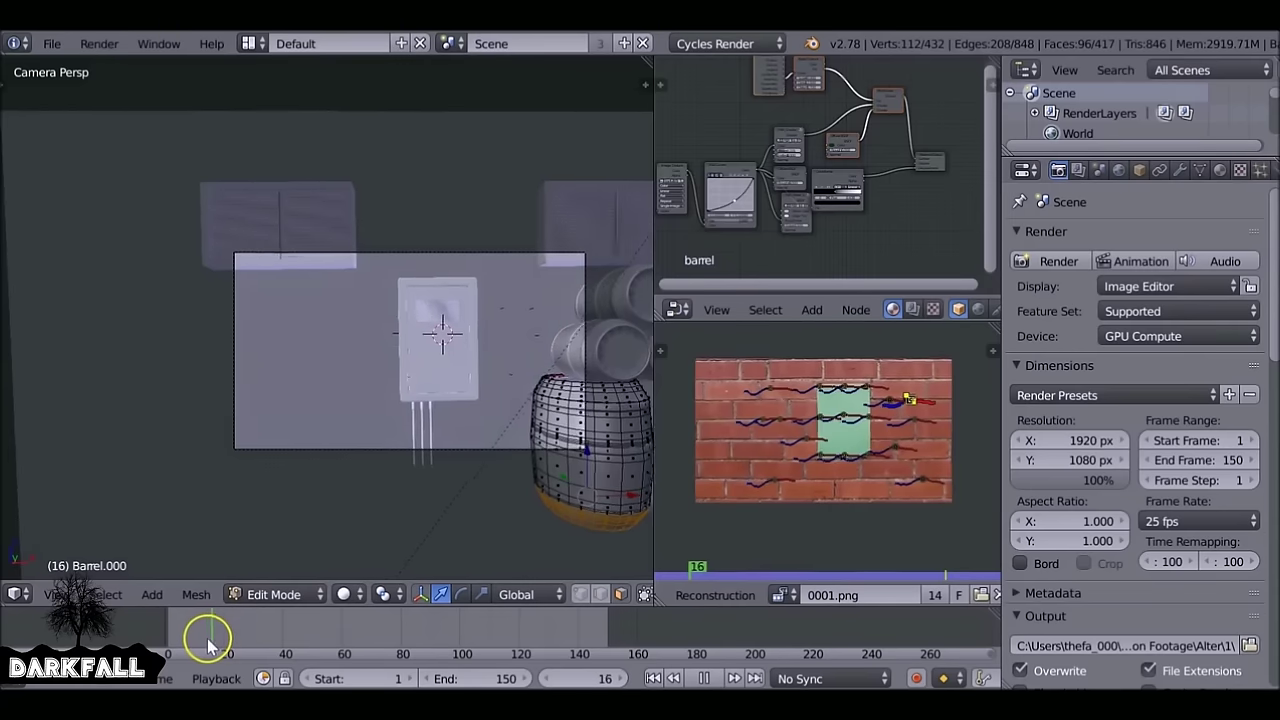
{"action": "key", "text": "alt+a"}
{"action": "key", "text": "ctrl+KP_Add"}
{"action": "left_click", "coordinate": [249, 620]}
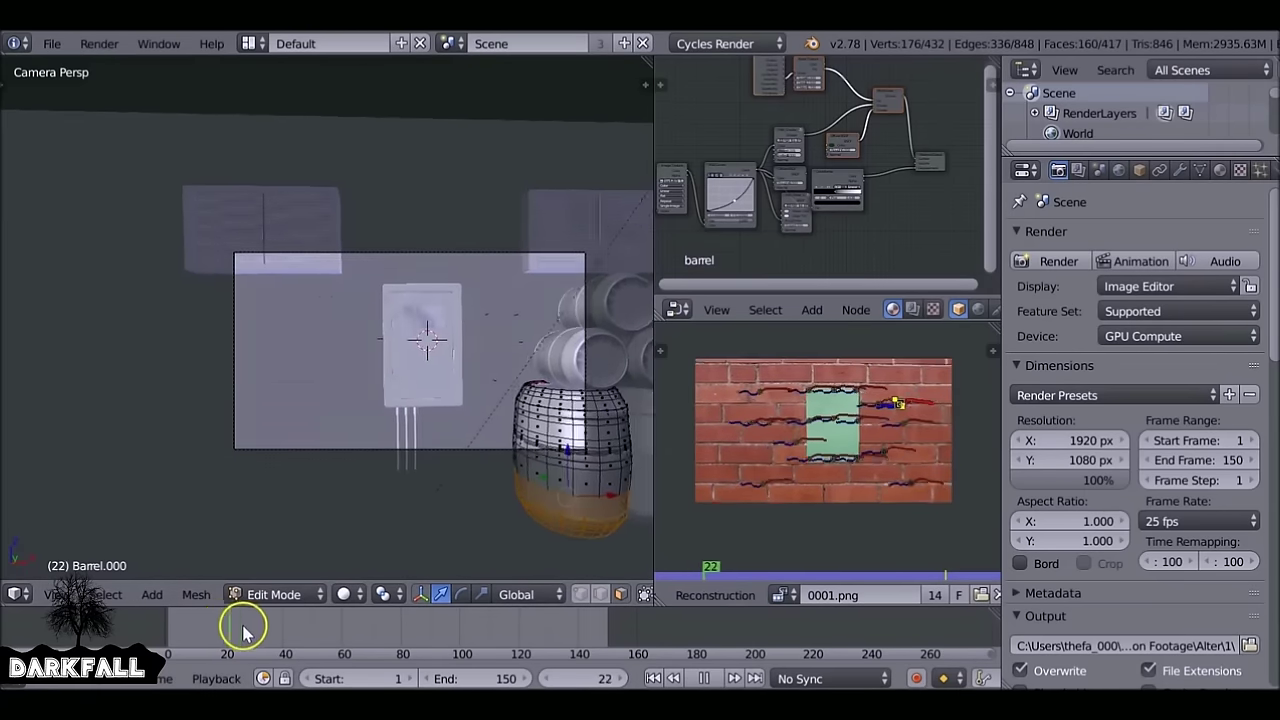
Inspect Barrel.005, Barrel.001 and Barrel.004, stopping playback at frame 79 and selecting a lengthwise edge loop.
{"action": "key", "text": "Tab"}
{"action": "right_click", "coordinate": [546, 515]}
{"action": "key", "text": "Tab"}
{"action": "key", "text": "Tab"}
{"action": "key", "text": "alt+a"}
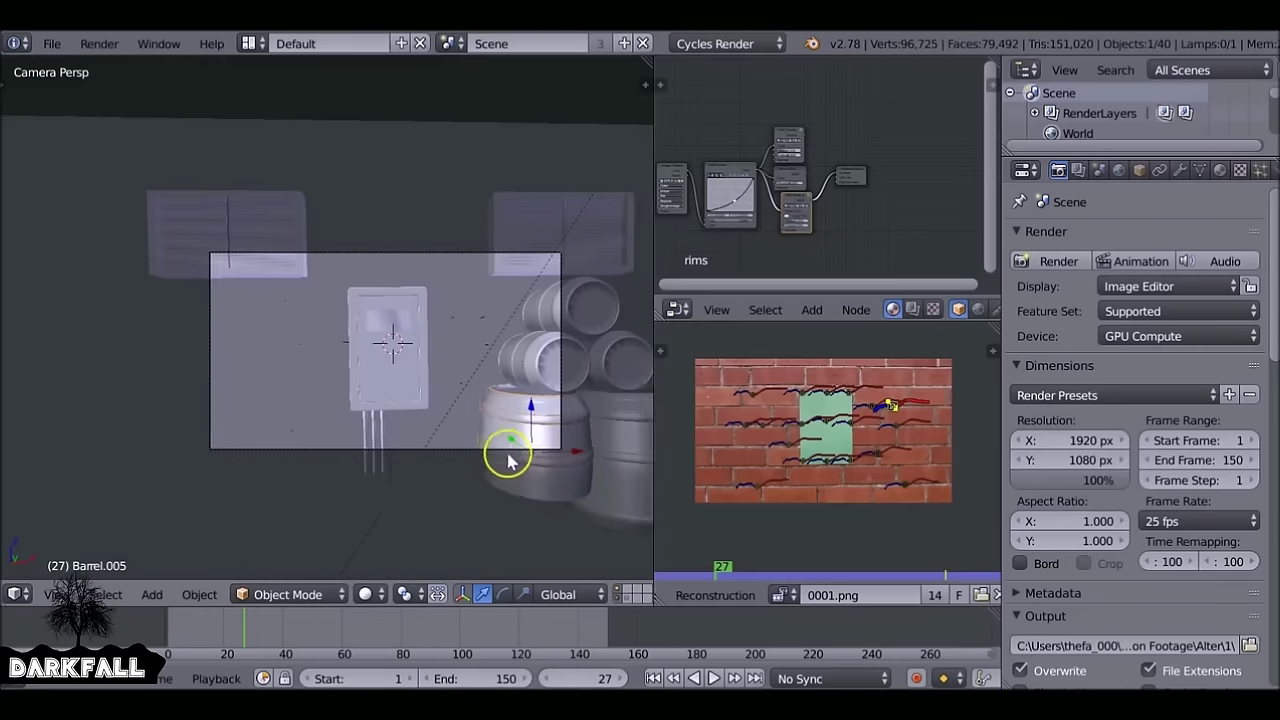
{"action": "right_click", "coordinate": [400, 349]}
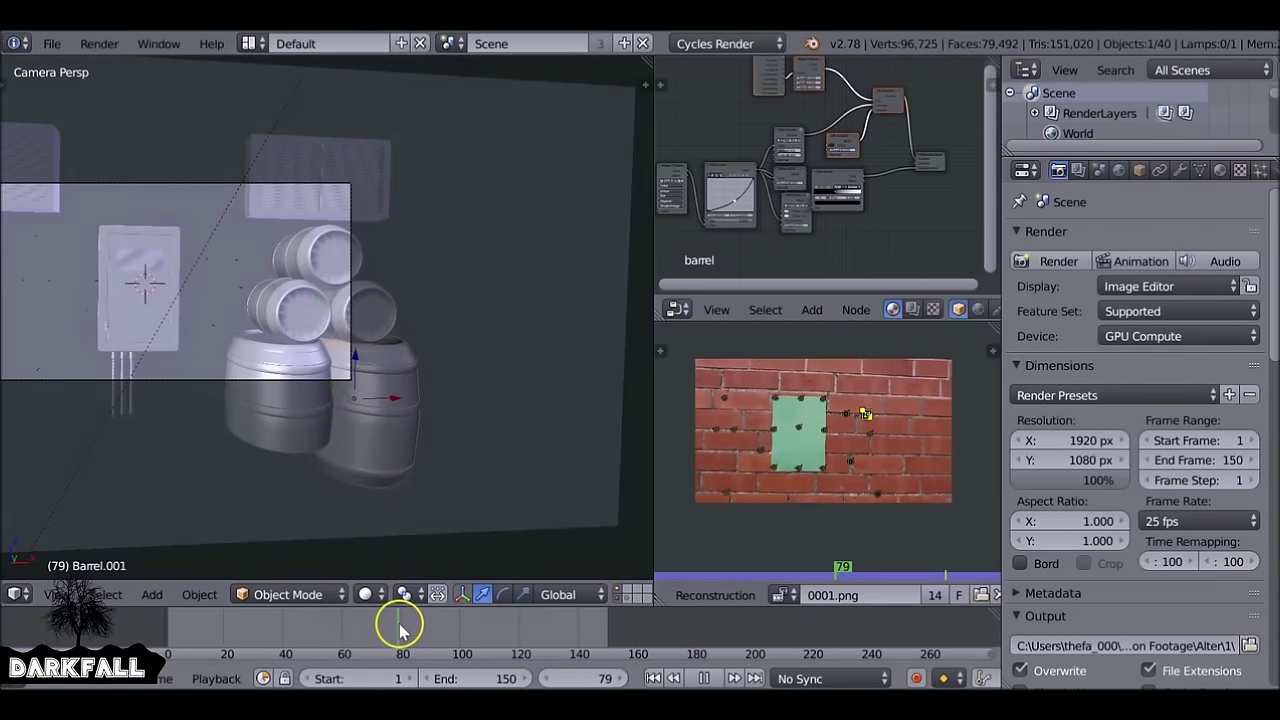
{"action": "right_click", "coordinate": [385, 300]}
{"action": "key", "text": "Tab"}
{"action": "key", "text": "KP_Decimal"}
{"action": "key", "text": "alt+a"}
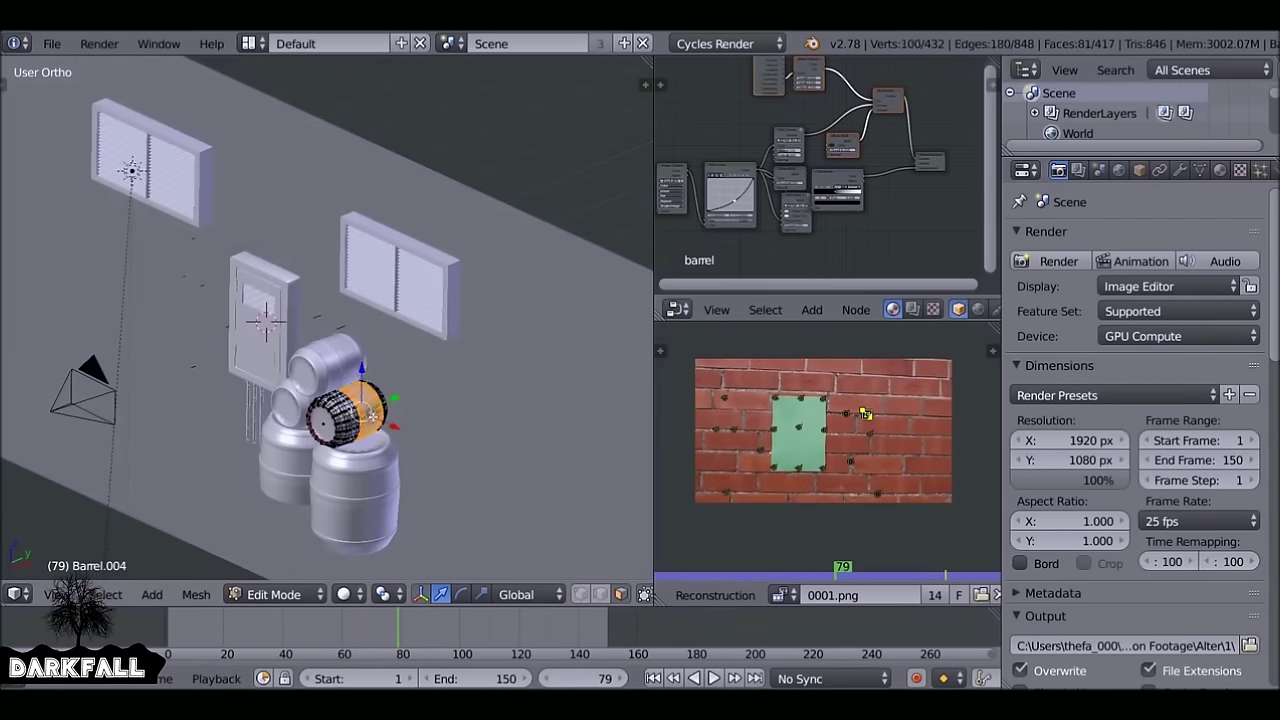
{"action": "key", "text": "Escape"}
{"action": "right_click", "coordinate": [373, 413], "text": "alt"}
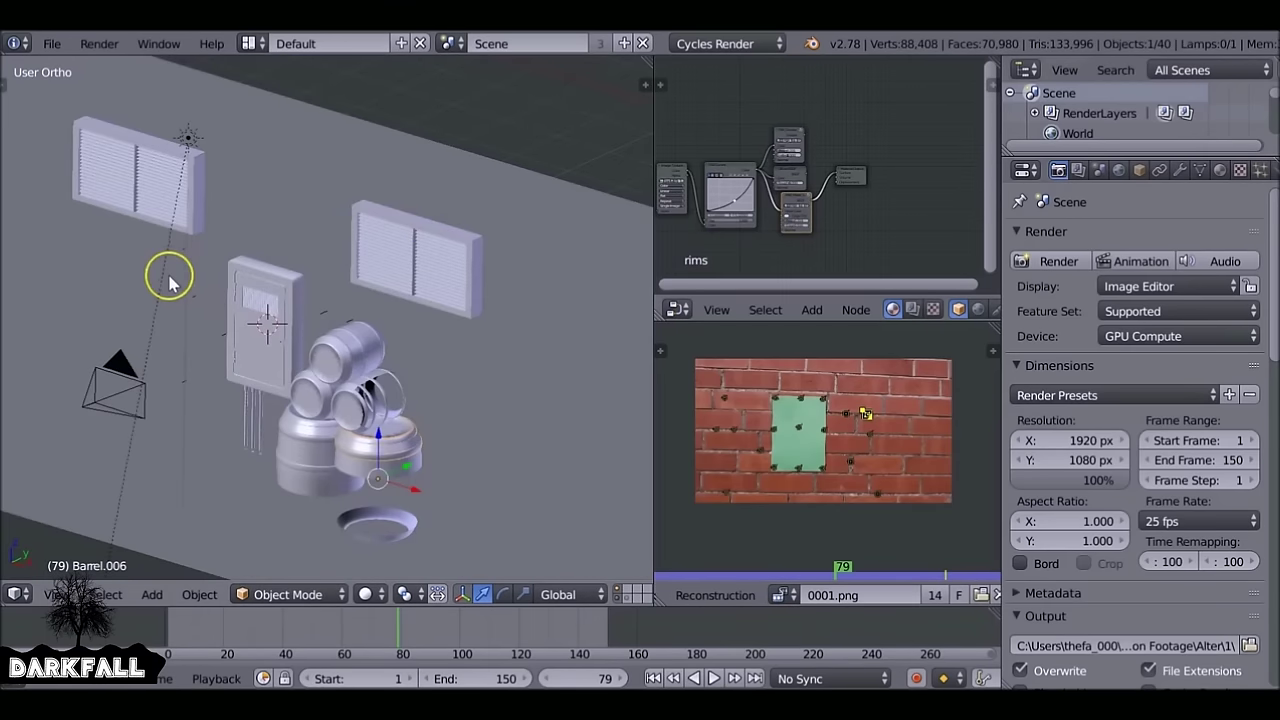
Zoom out and select both wall windows, the camera, and then Barrel.006.
{"action": "scroll", "coordinate": [170, 283], "scroll_direction": "down", "scroll_amount": 3}
{"action": "right_click", "coordinate": [218, 240]}
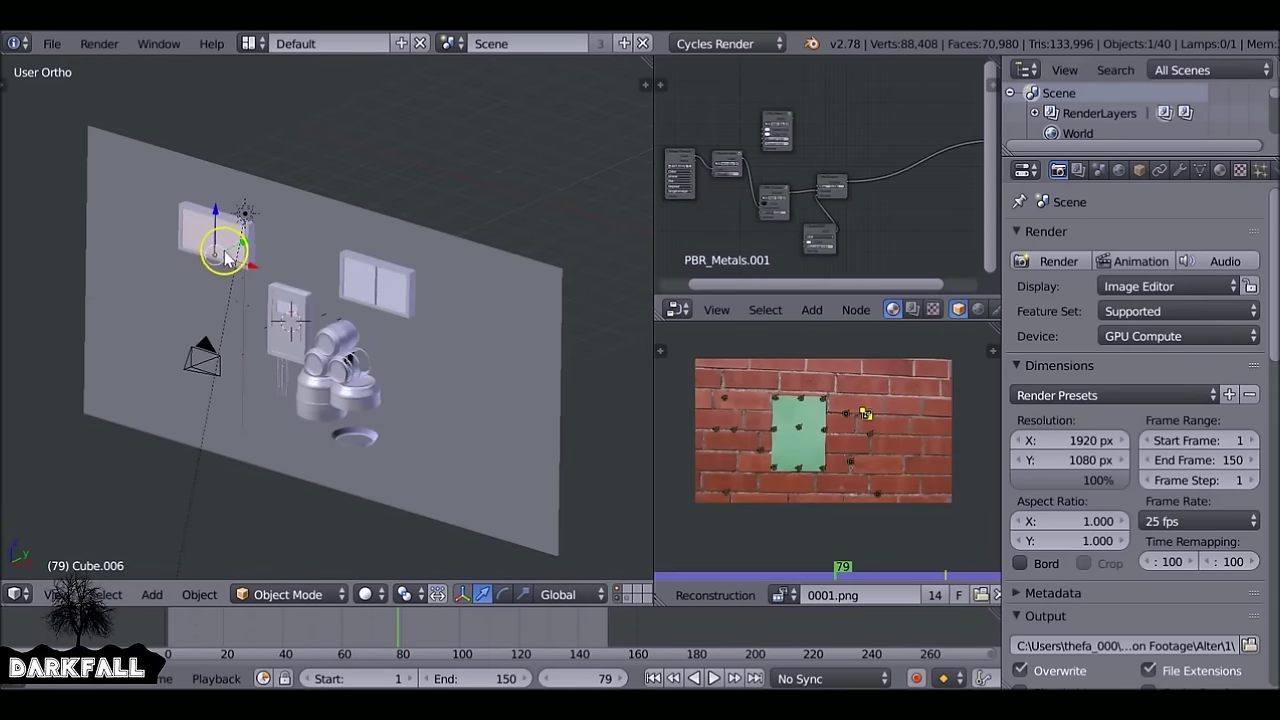
{"action": "right_click", "coordinate": [347, 262]}
{"action": "right_click", "coordinate": [298, 310]}
{"action": "right_click", "coordinate": [340, 390]}
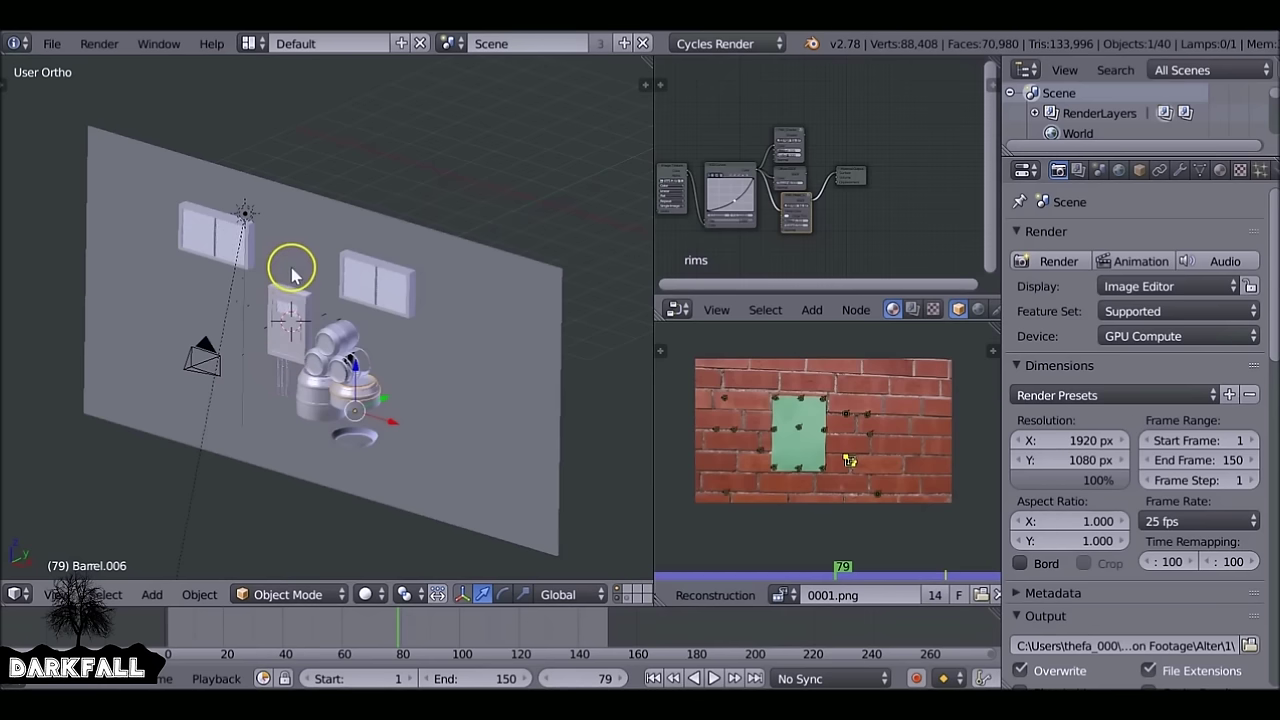
Render frame 79 of the electrical box and barrels, finishing in 01:25.68.
{"action": "left_click", "coordinate": [1060, 261]}
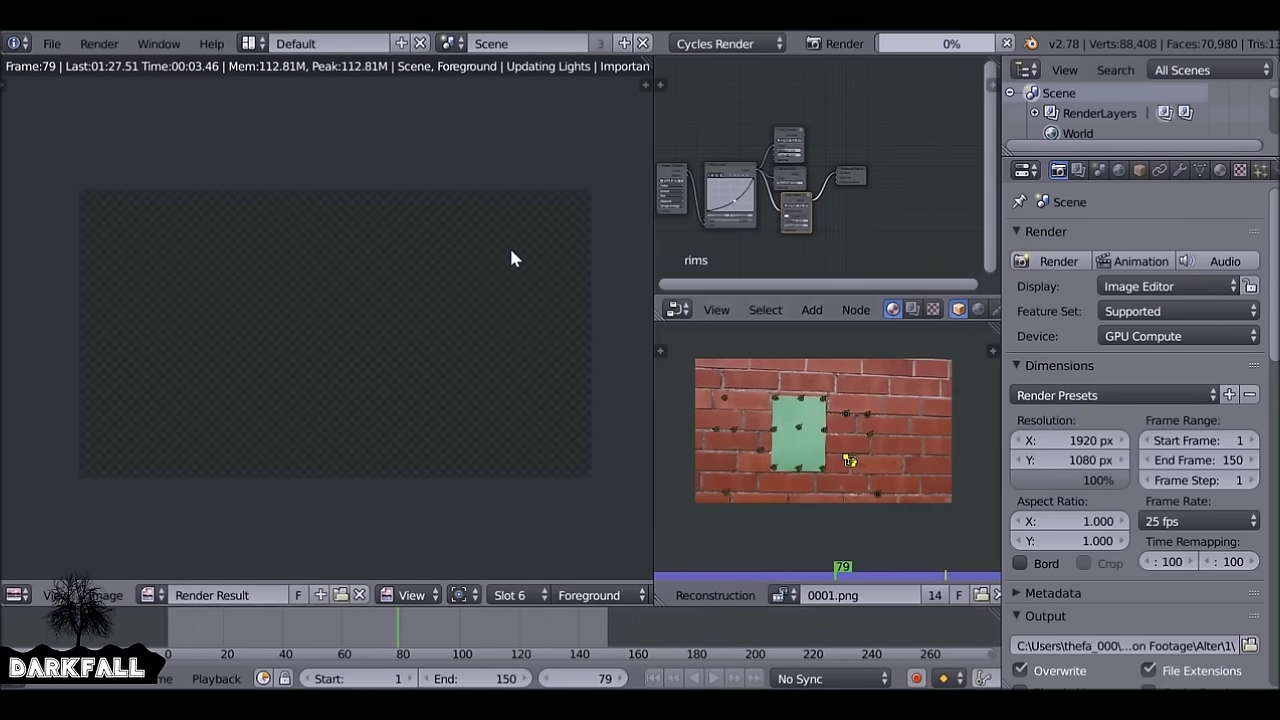
{"action": "scroll", "coordinate": [1157, 560], "scroll_direction": "down", "scroll_amount": 15}
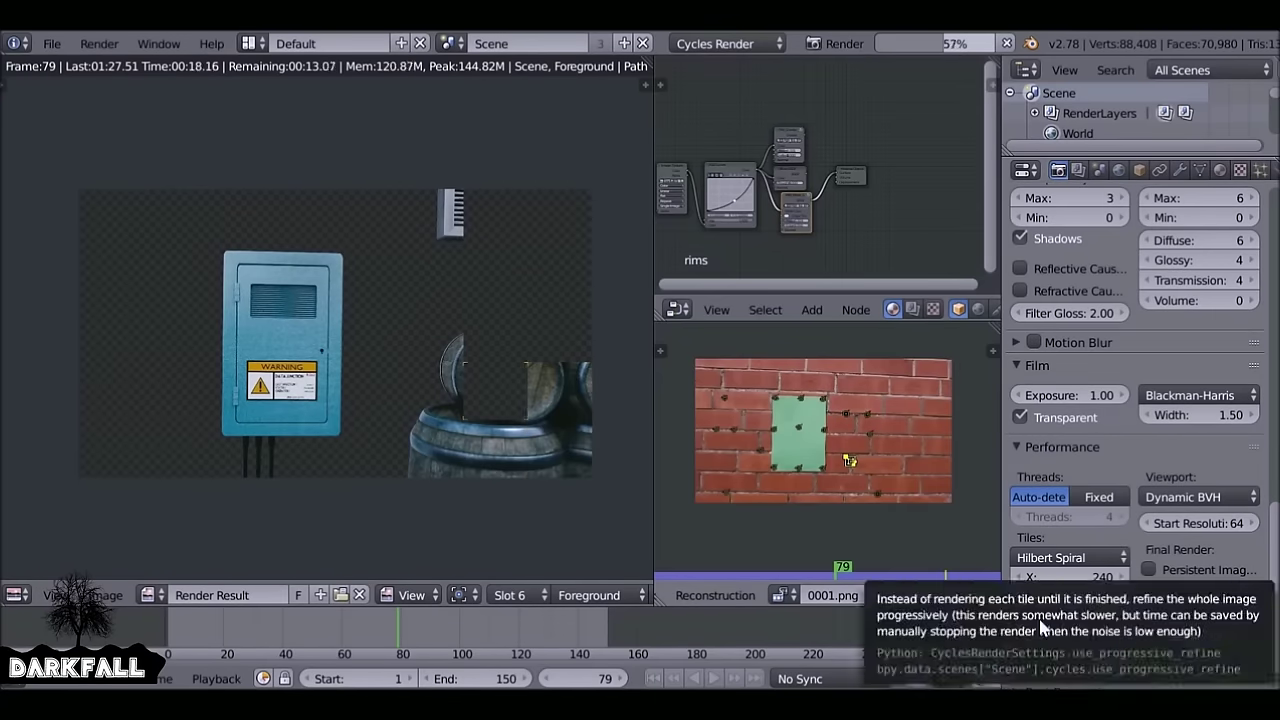
{"action": "scroll", "coordinate": [1229, 643], "scroll_direction": "up", "scroll_amount": 15}
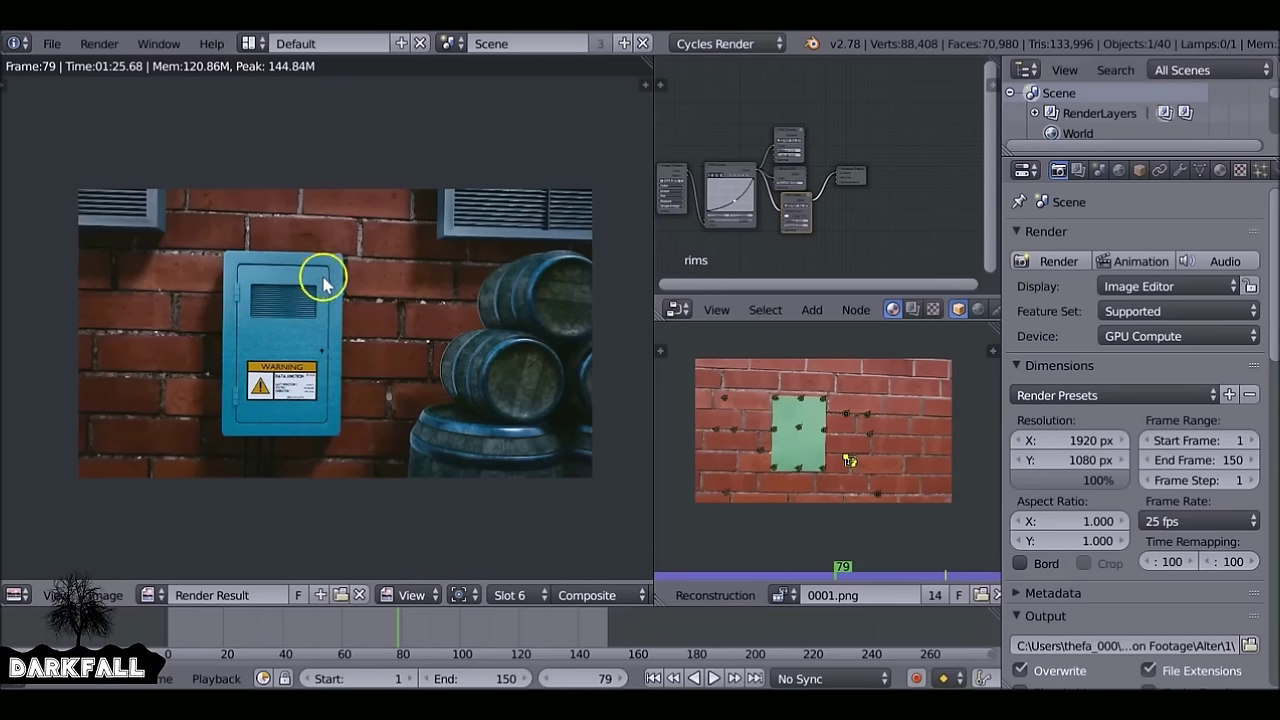
{"action": "key", "text": "alt+j"}
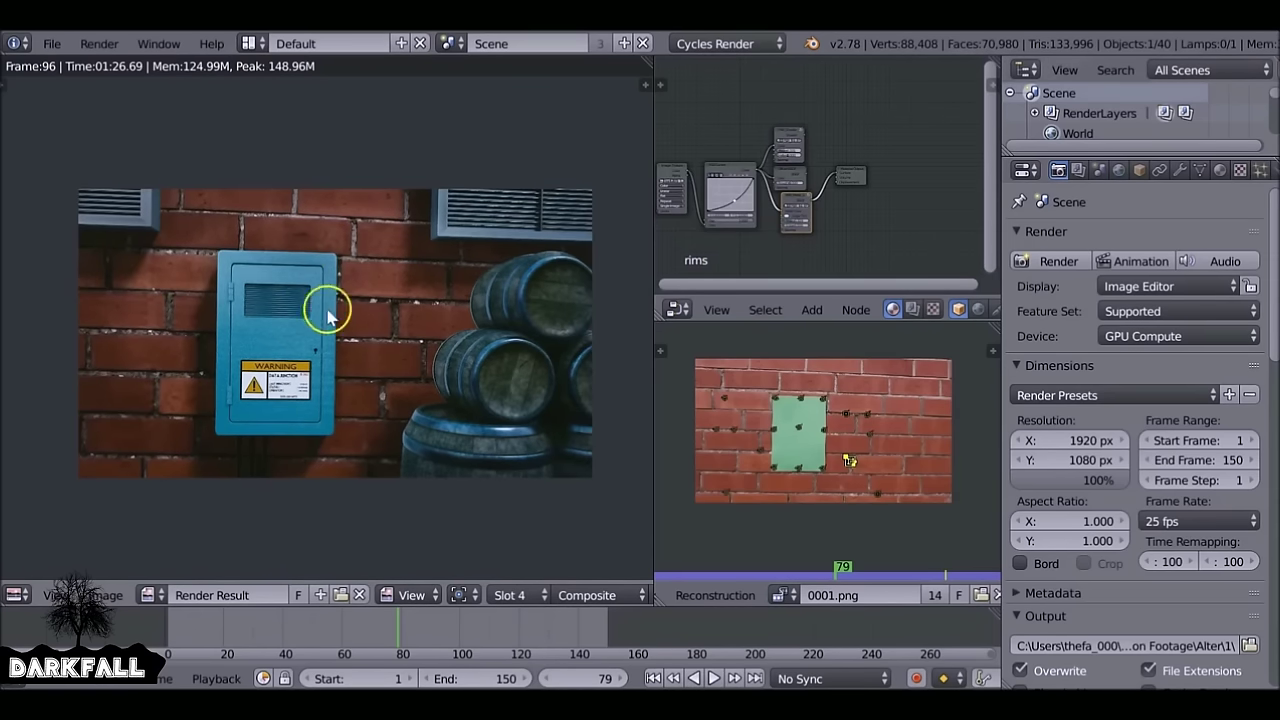
{"action": "key", "text": "j"}
{"action": "key", "text": "j"}
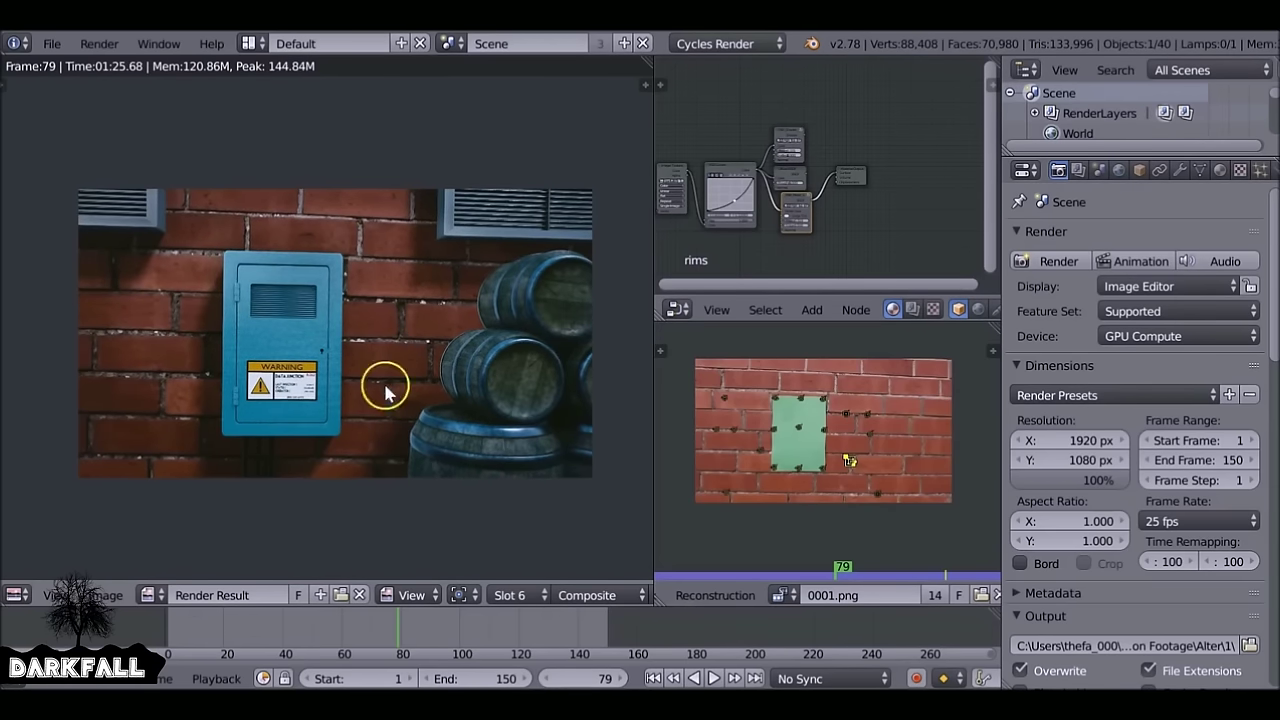
{"action": "key", "text": "alt+j"}
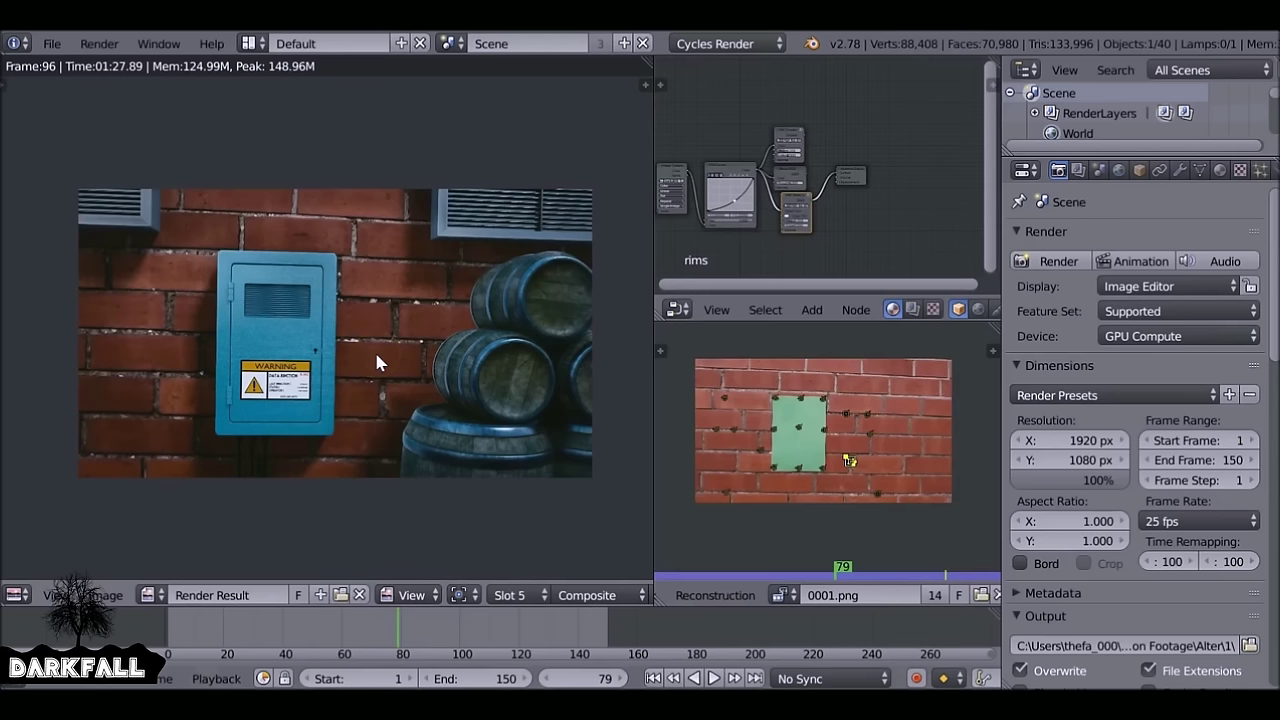
{"action": "key", "text": "j"}
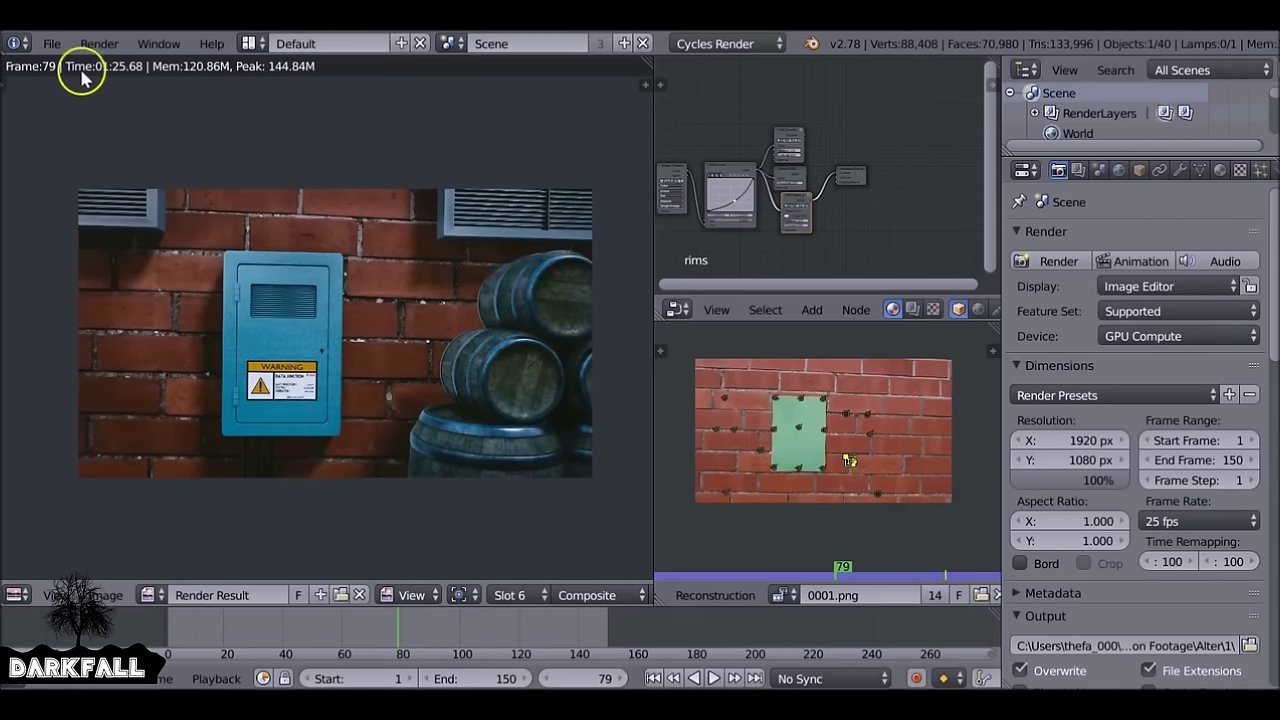
{"action": "key", "text": "j"}
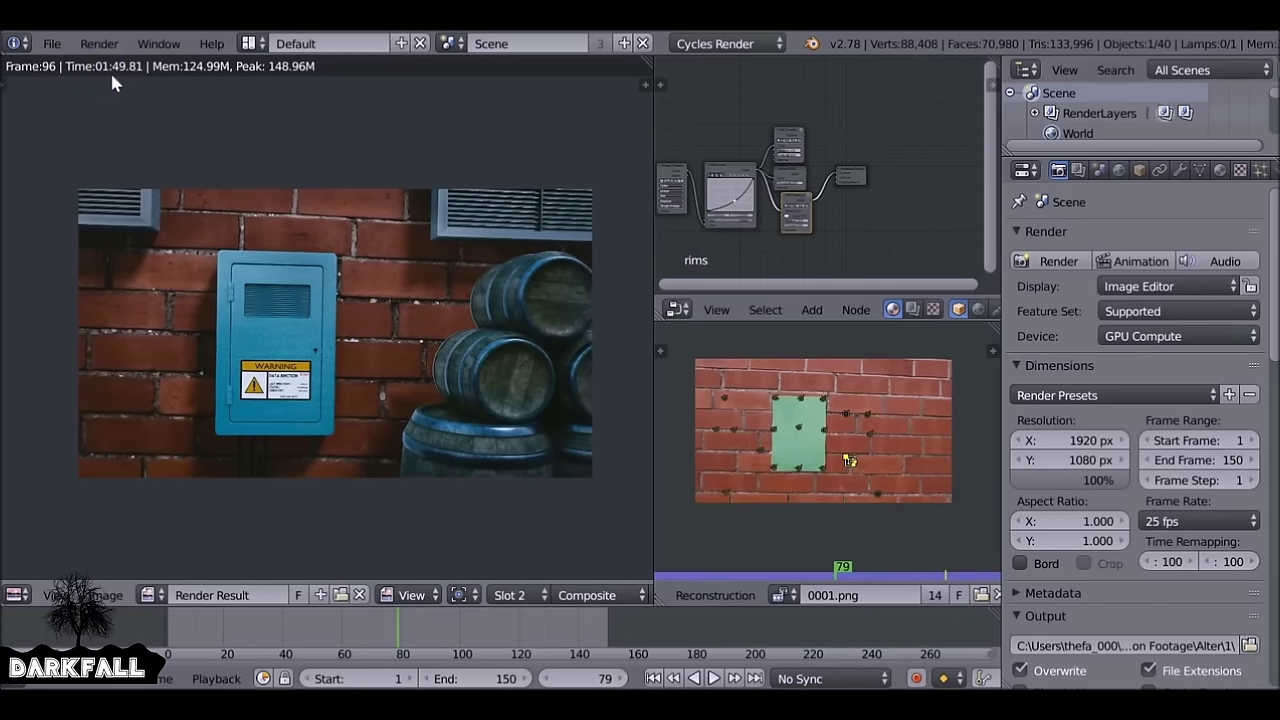
{"action": "key", "text": "alt+j"}
{"action": "key", "text": "j"}
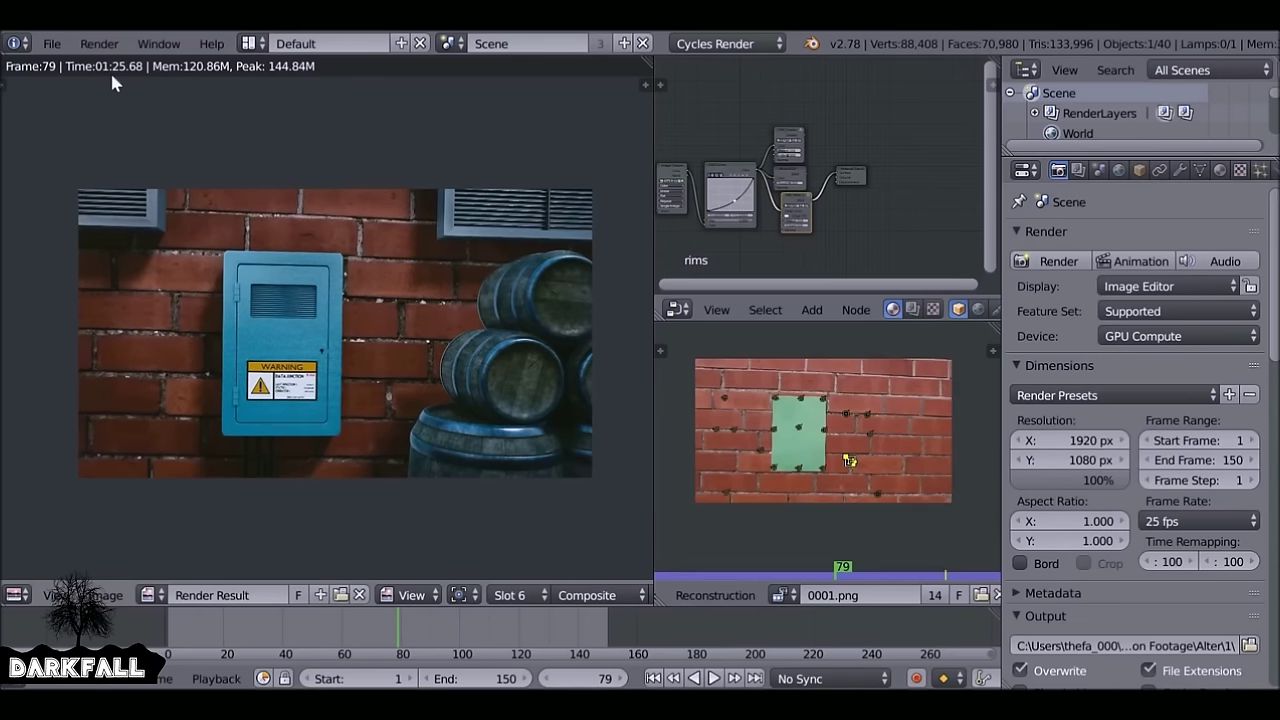
{"action": "key", "text": "alt+j"}
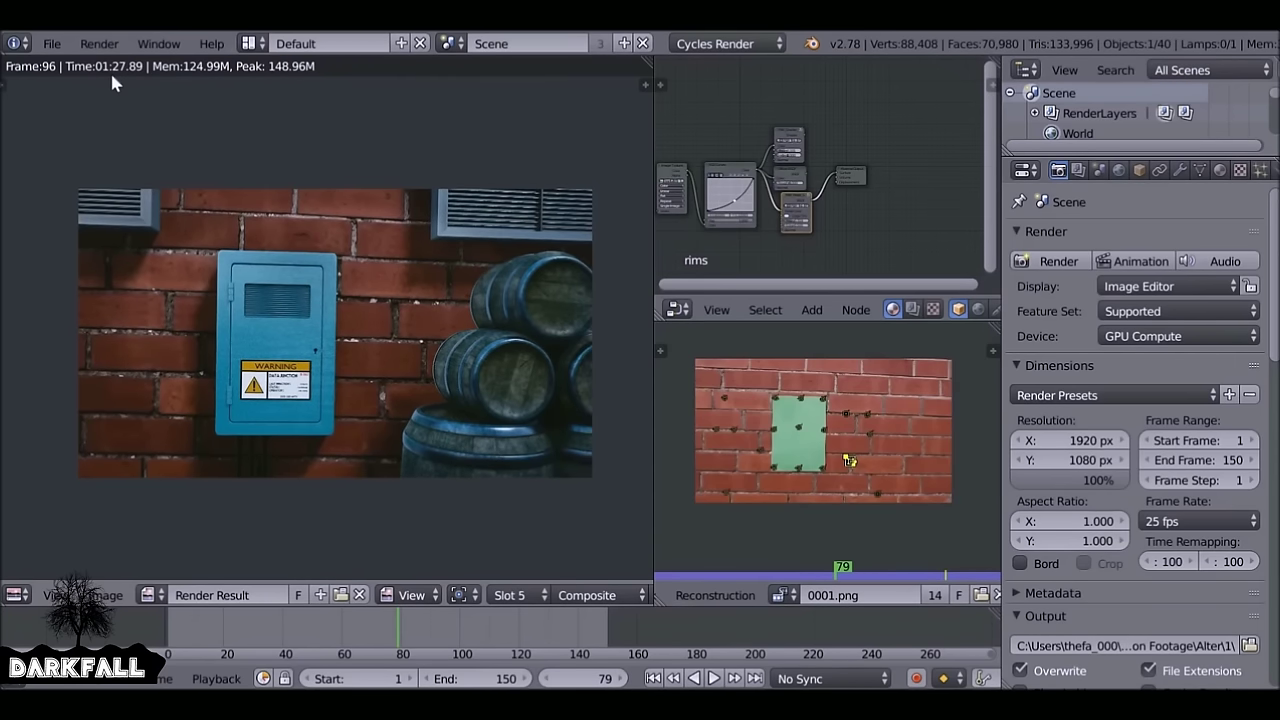
{"action": "key", "text": "j"}
{"action": "key", "text": "j"}
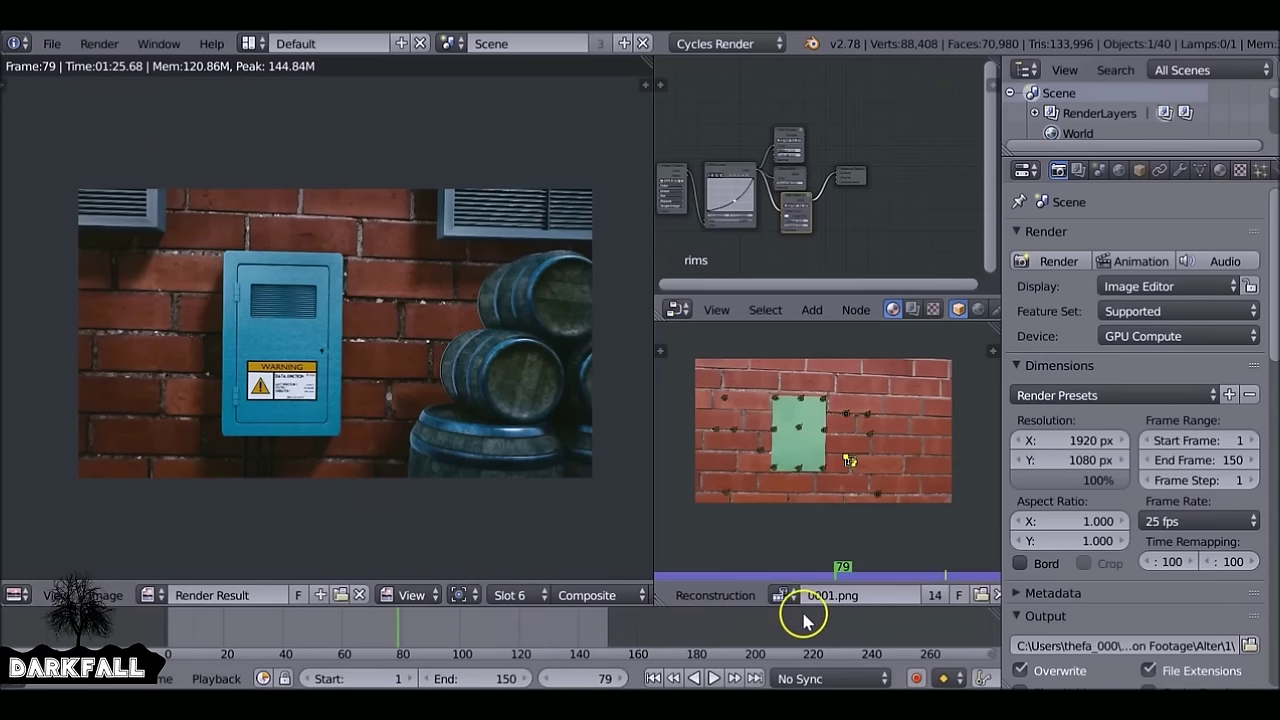
Rewind to frame 1, save over the blend file, and bring the PNG RGB 8-bit output settings into view.
{"action": "scroll", "coordinate": [786, 623], "scroll_direction": "down", "scroll_amount": 5}
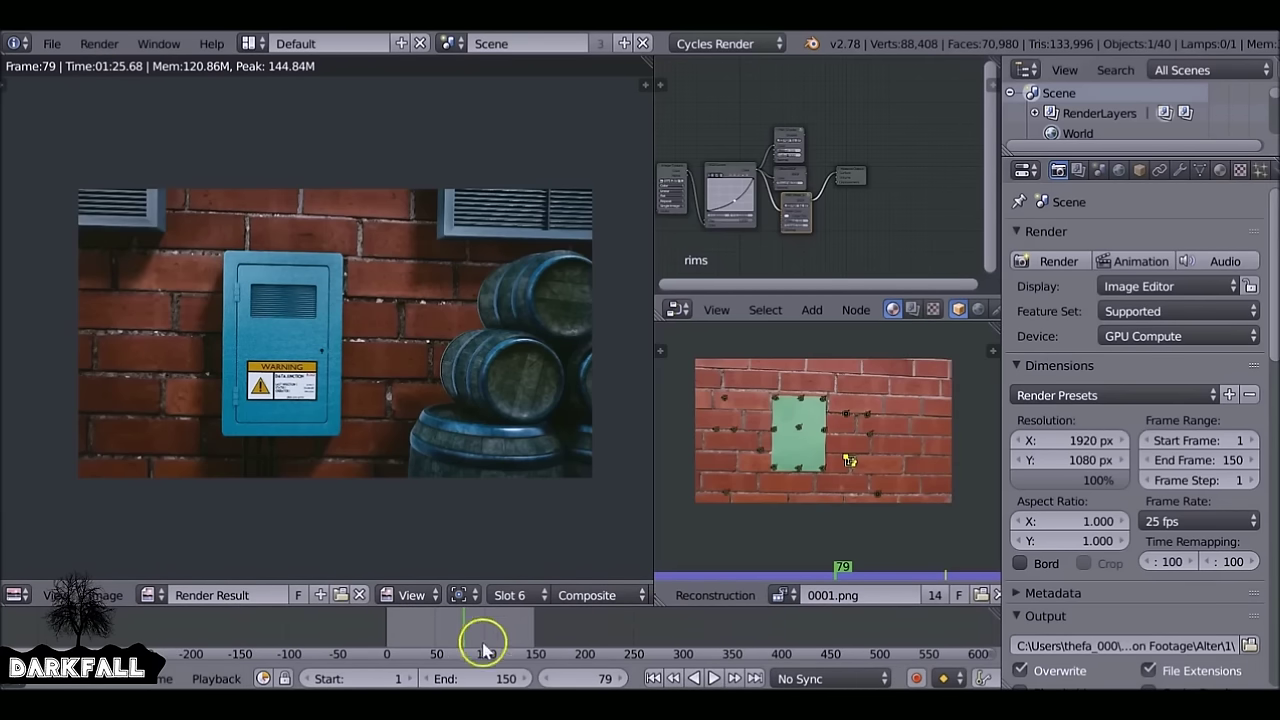
{"action": "left_click", "coordinate": [653, 678]}
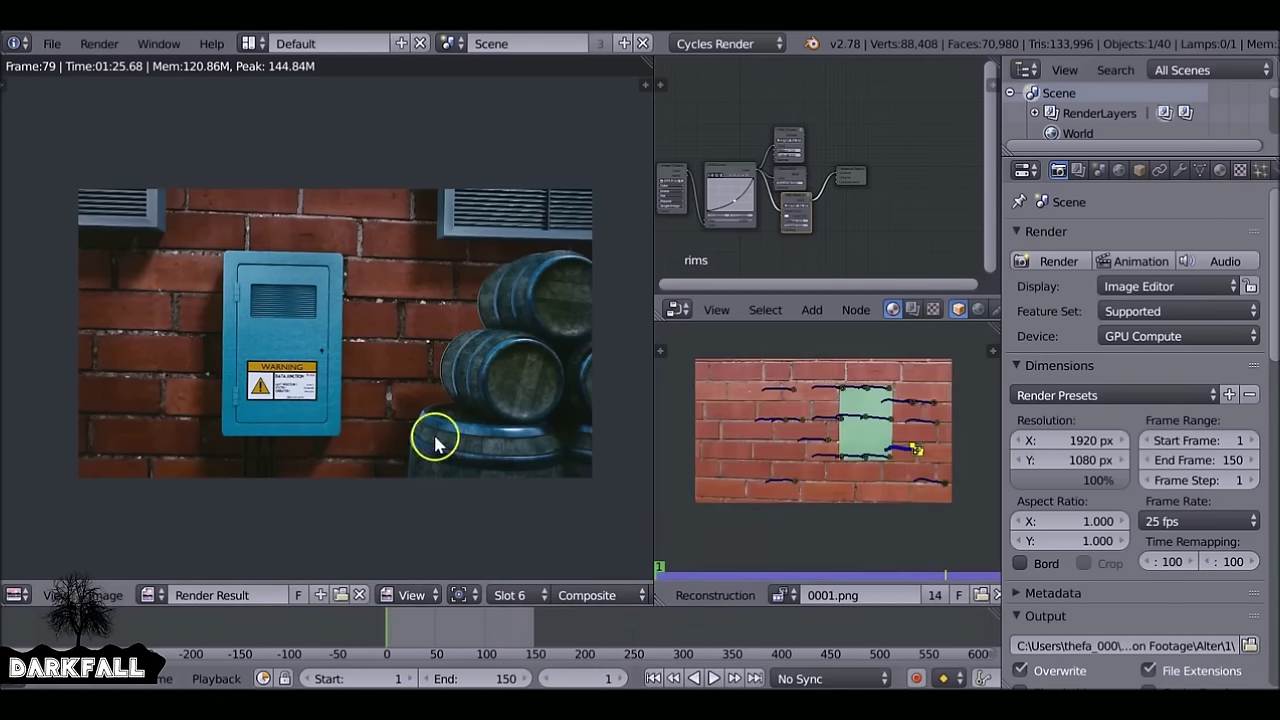
{"action": "key", "text": "alt+s"}
{"action": "left_click", "coordinate": [428, 380]}
{"action": "scroll", "coordinate": [1192, 414], "scroll_direction": "down", "scroll_amount": 3}
{"action": "scroll", "coordinate": [1192, 414], "scroll_direction": "down", "scroll_amount": 1}
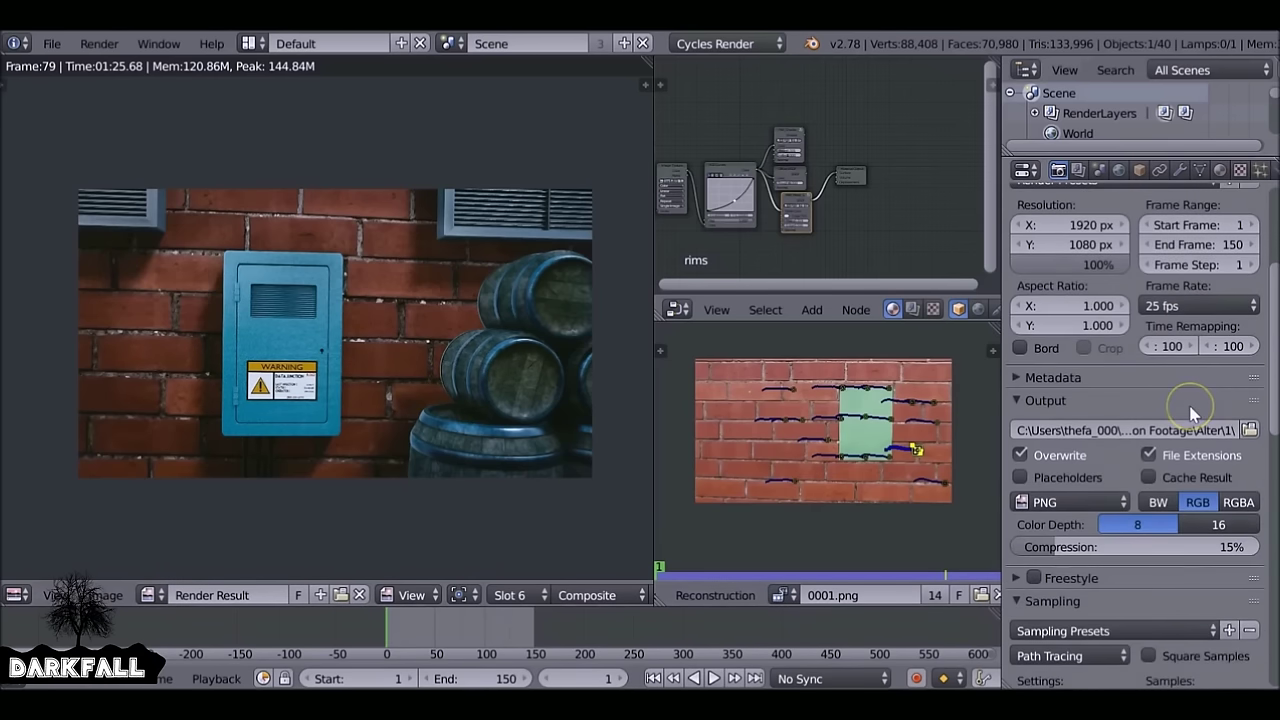